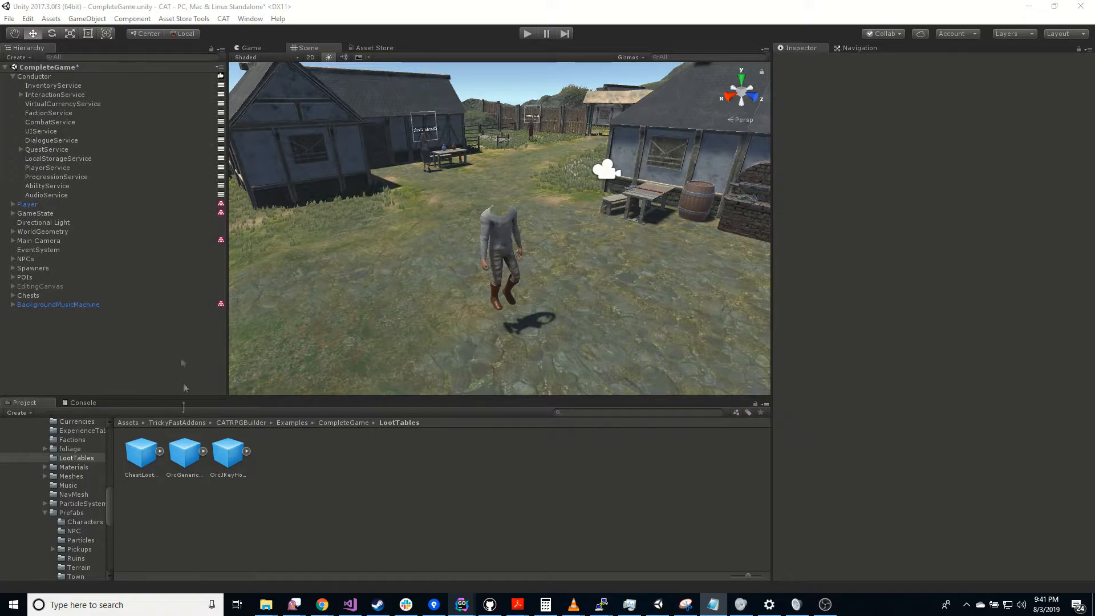
# - Show the CompleteGame folder's contents and create a CAT RPG inventory Attachment object at the scene root
pyautogui.moveTo(108, 511); pyautogui.dragTo(111, 474)
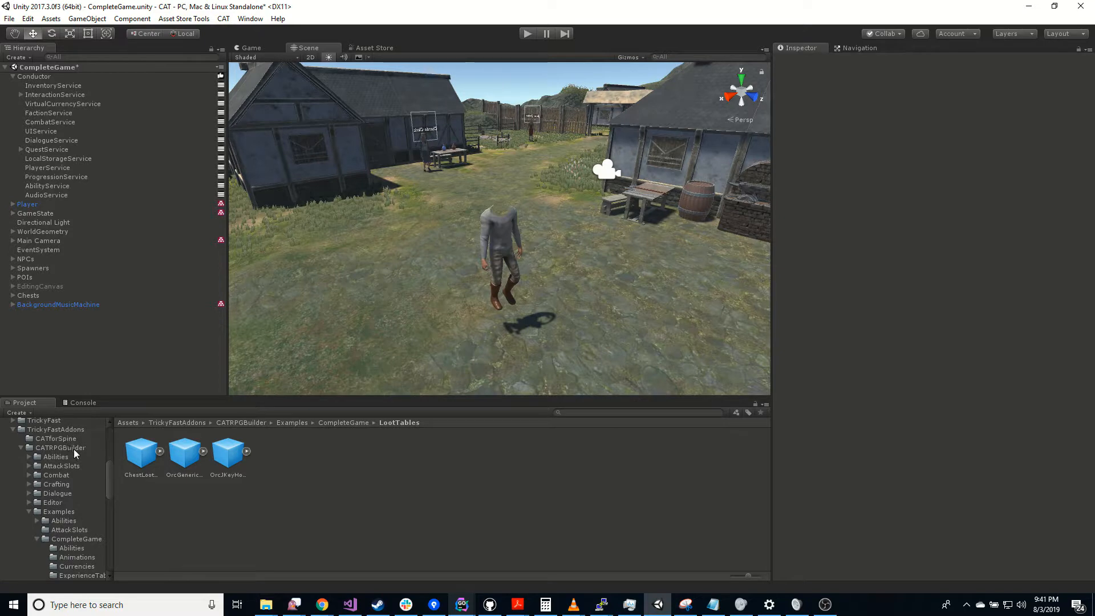
pyautogui.click(74, 538)
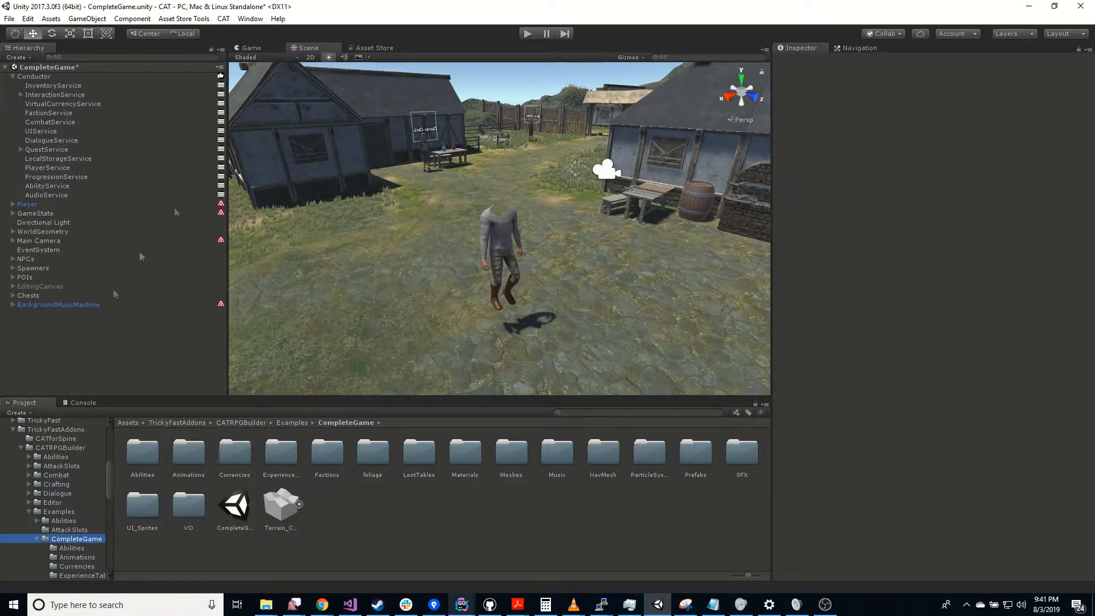
pyautogui.rightClick(47, 323)
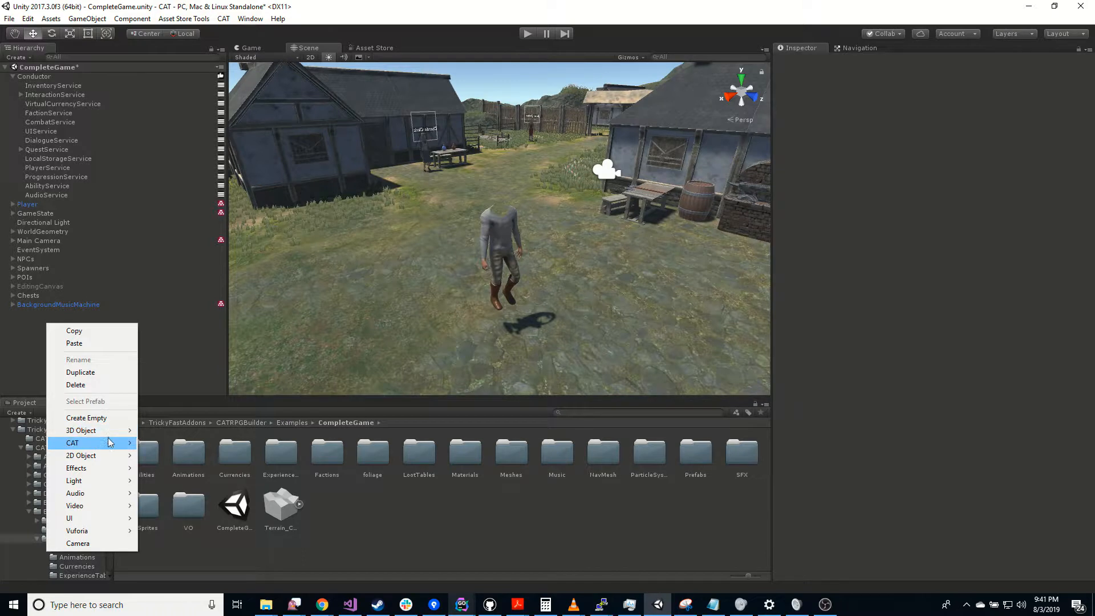
pyautogui.moveTo(112, 443)
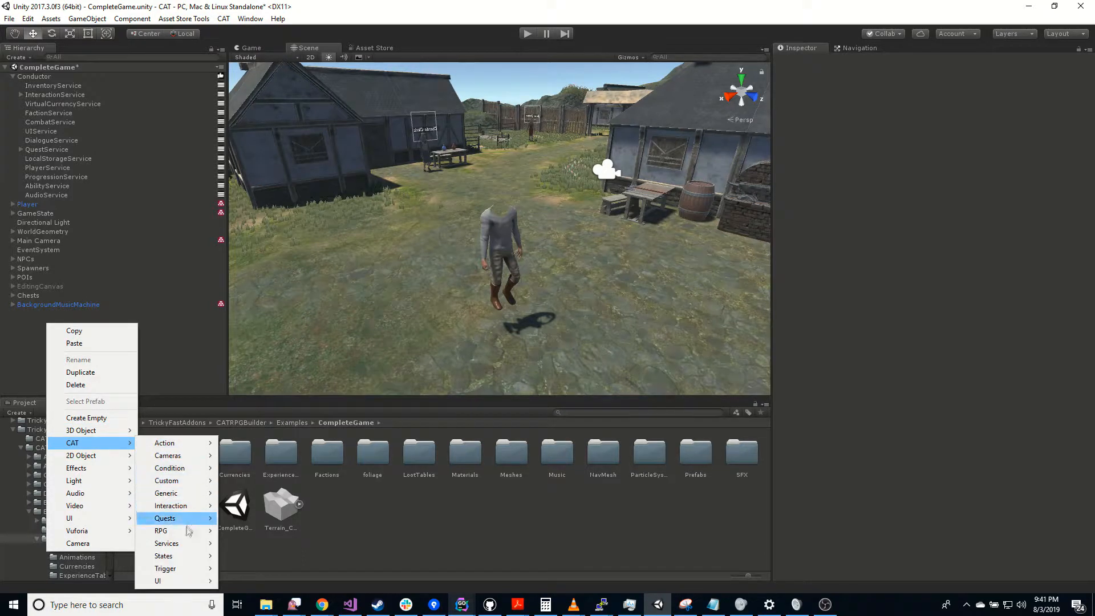
pyautogui.moveTo(188, 532)
pyautogui.moveTo(254, 448)
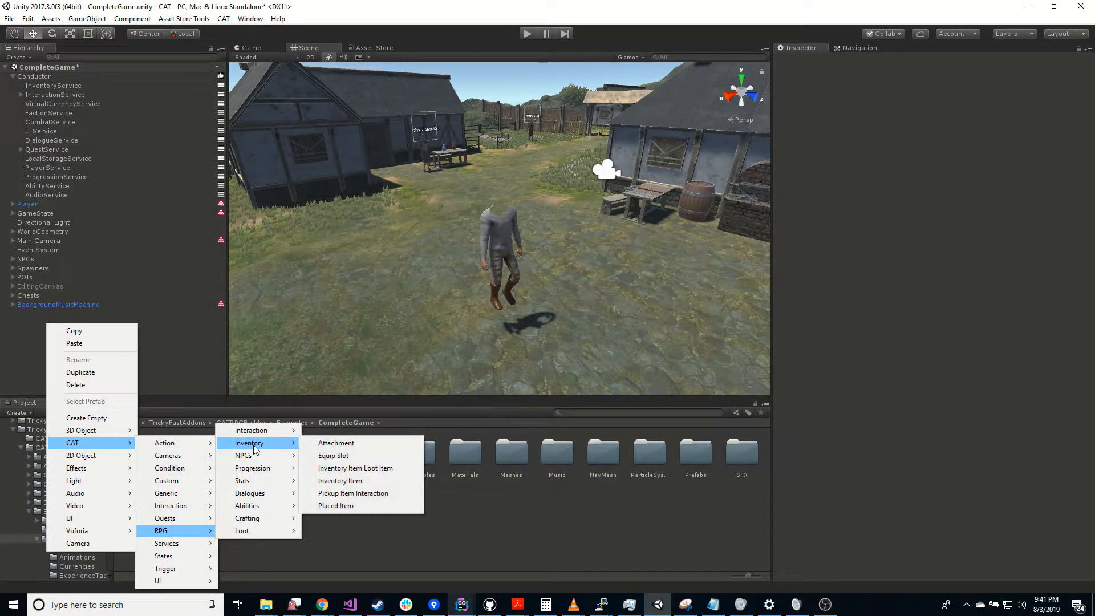
pyautogui.click(327, 445)
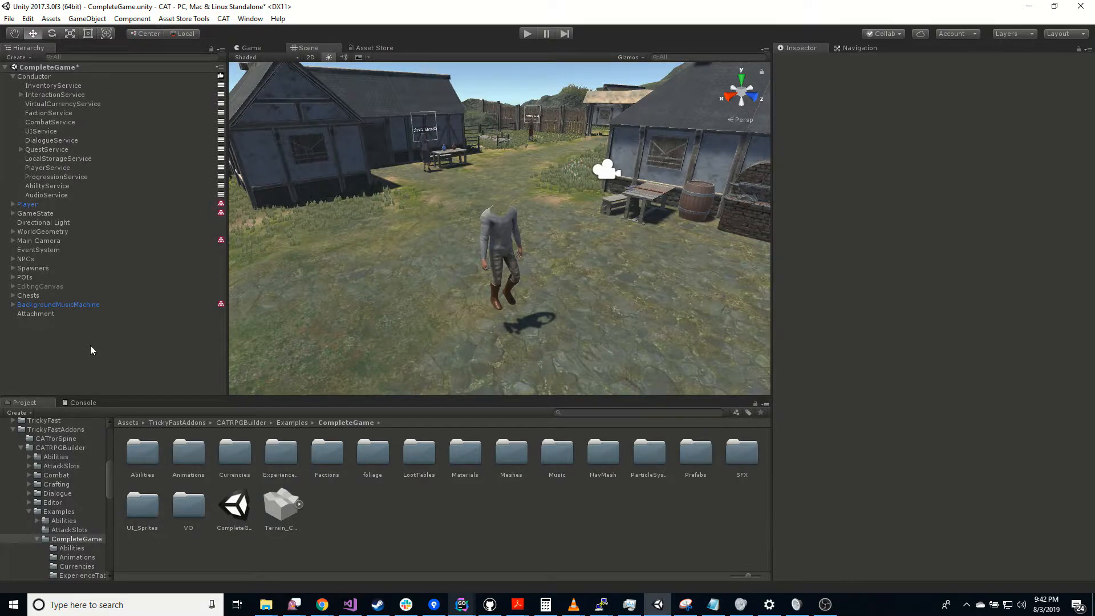
# - Set the new attachment's name modifier to "The Amazing" and its description modifier to "It is amazing!"
pyautogui.click(56, 315)
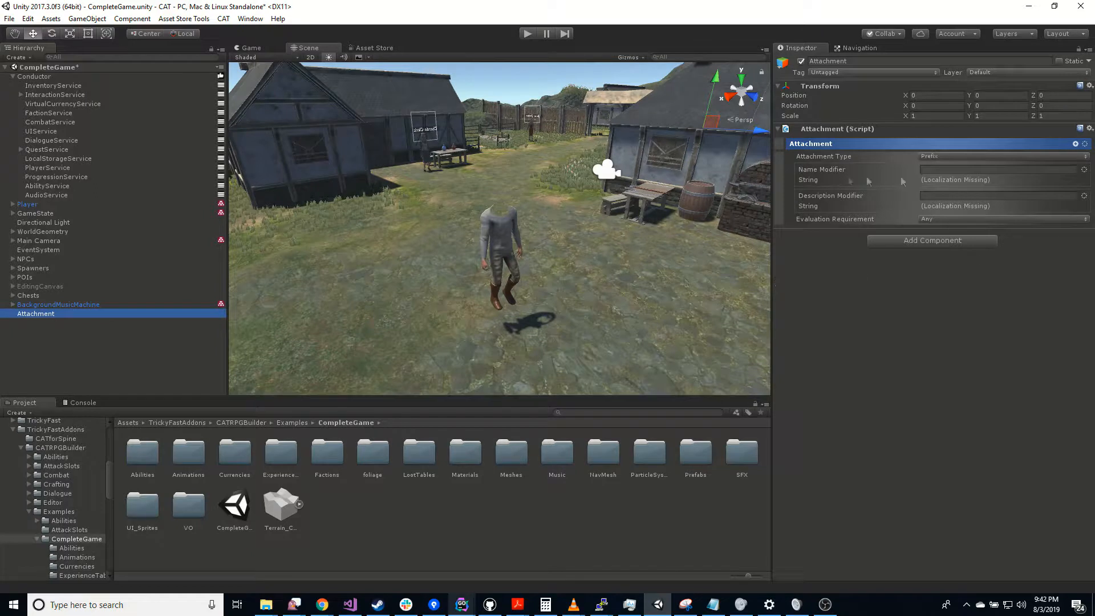
pyautogui.click(981, 157)
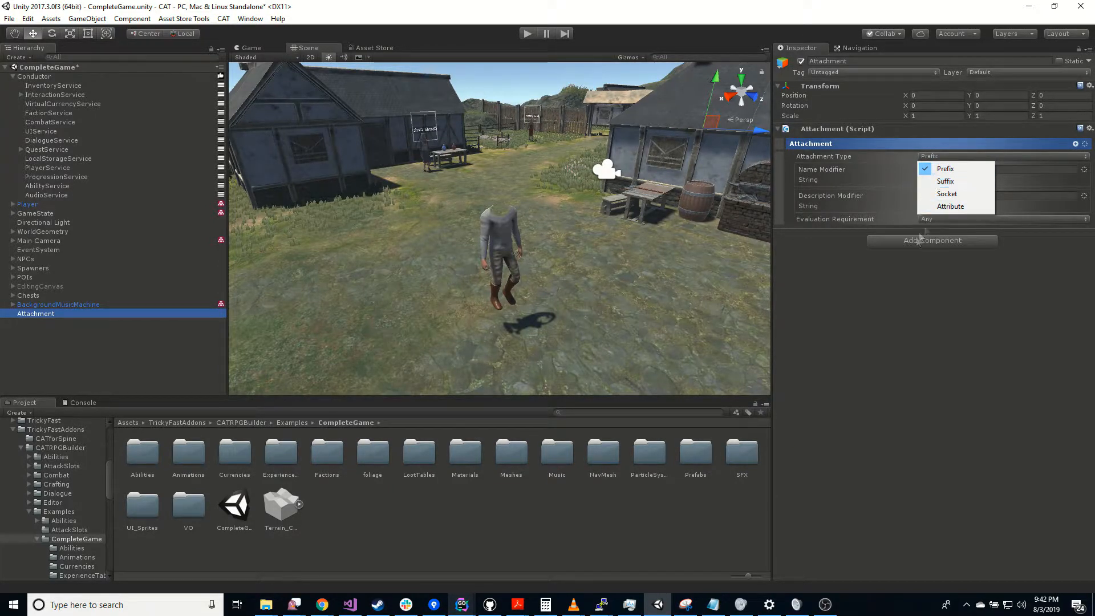
pyautogui.click(865, 326)
pyautogui.click(941, 169)
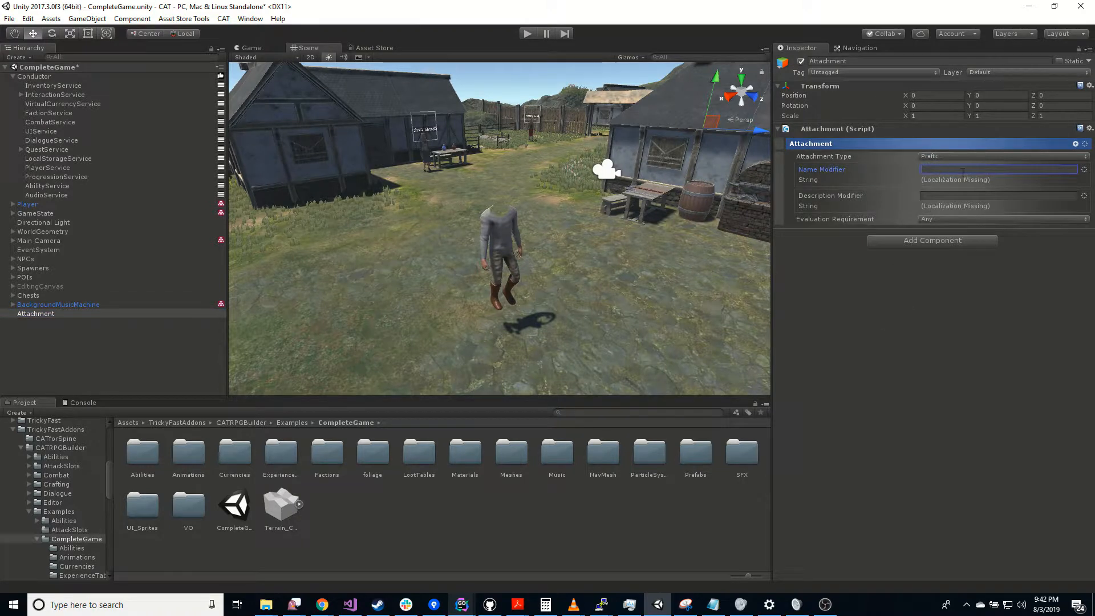
pyautogui.write('The Amazing')
pyautogui.press('Tab')
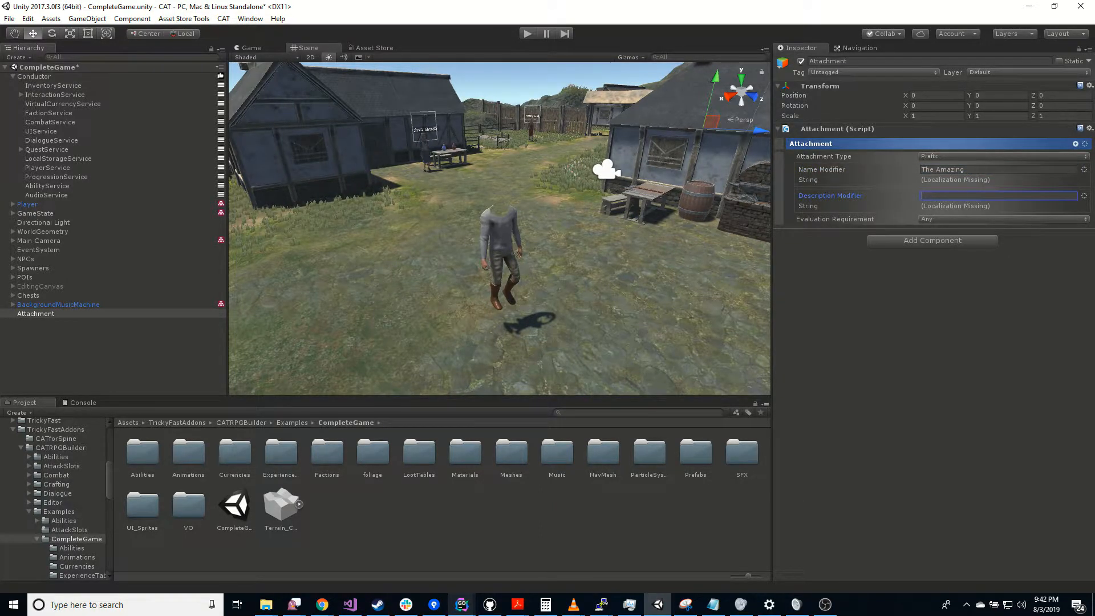
pyautogui.write('It is amazing!')
# - Rename the Attachment object as TheAmazingPrefix
pyautogui.click(57, 312)
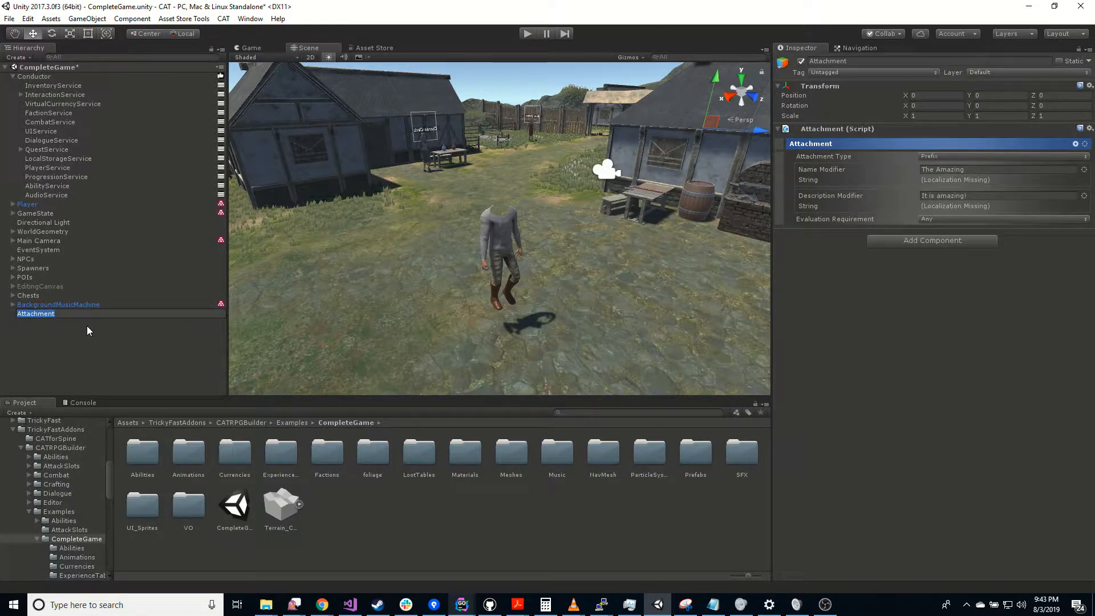
pyautogui.write('TheAmazingPrefix')
pyautogui.press('Return')
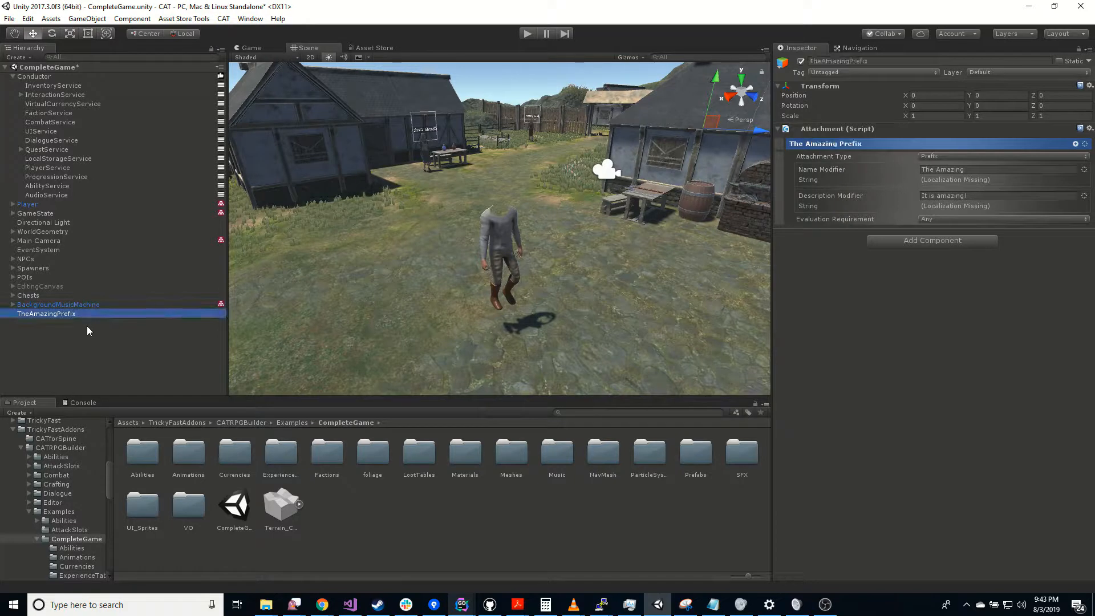
# - Add a Change State trigger from the State Machine category to TheAmazingPrefix
pyautogui.click(1075, 144)
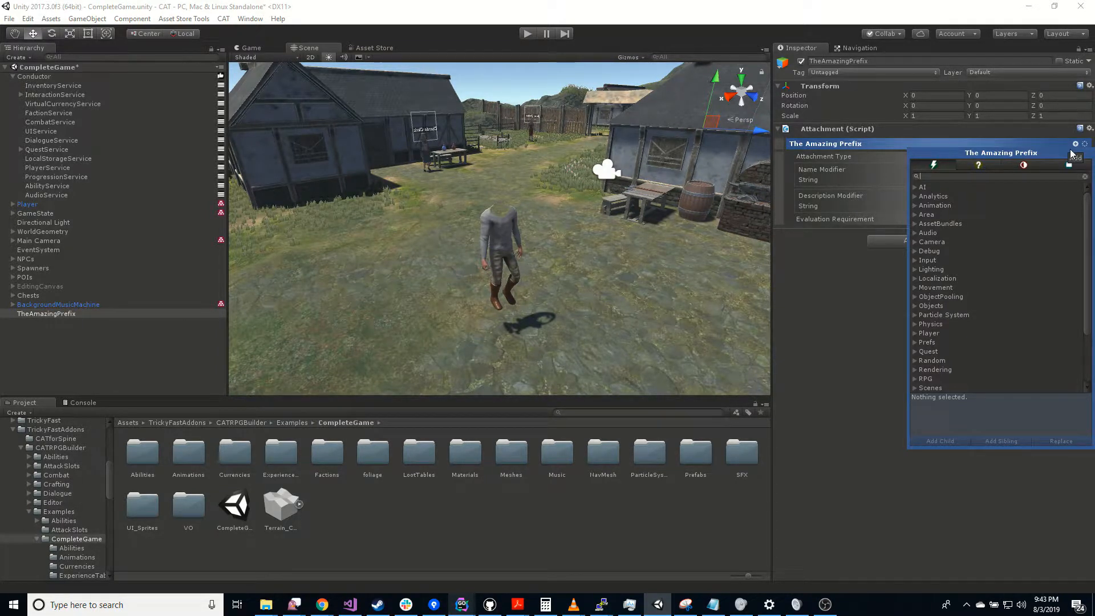
pyautogui.click(1023, 165)
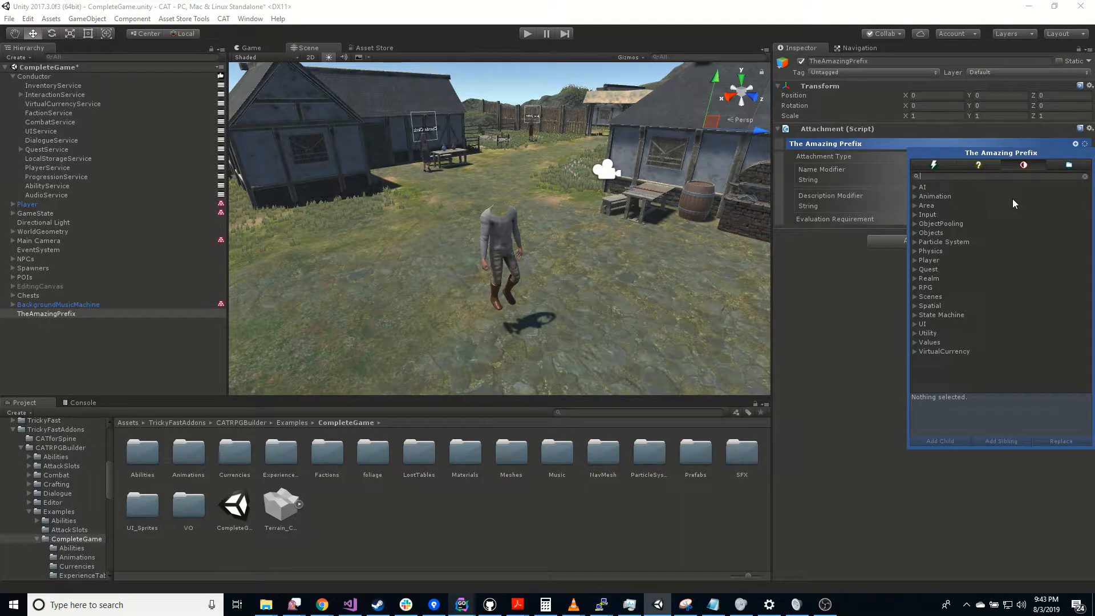
pyautogui.write('chan')
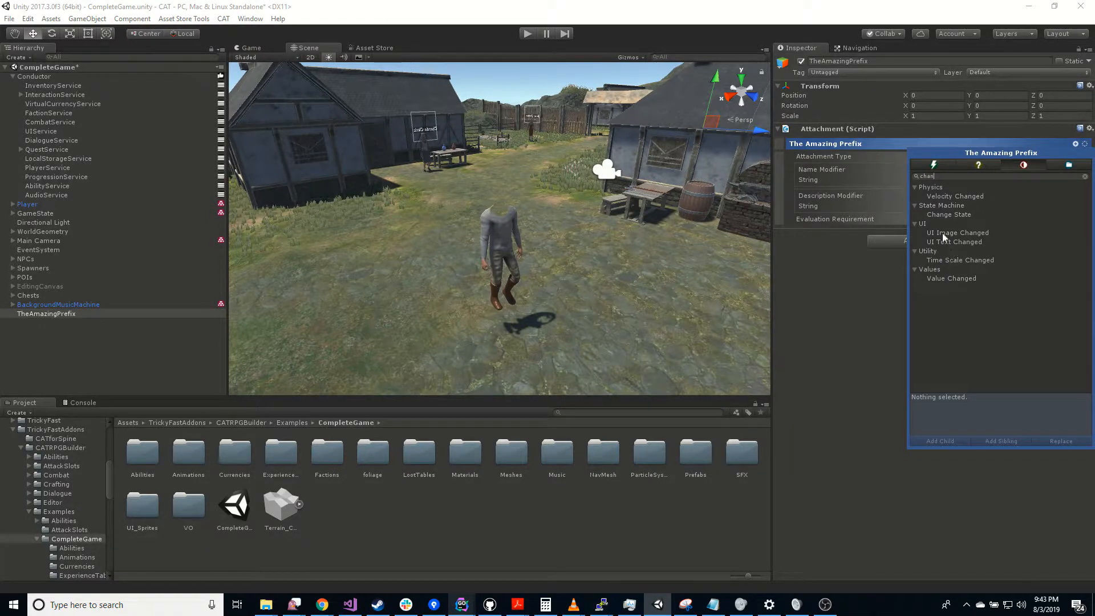
pyautogui.doubleClick(957, 215)
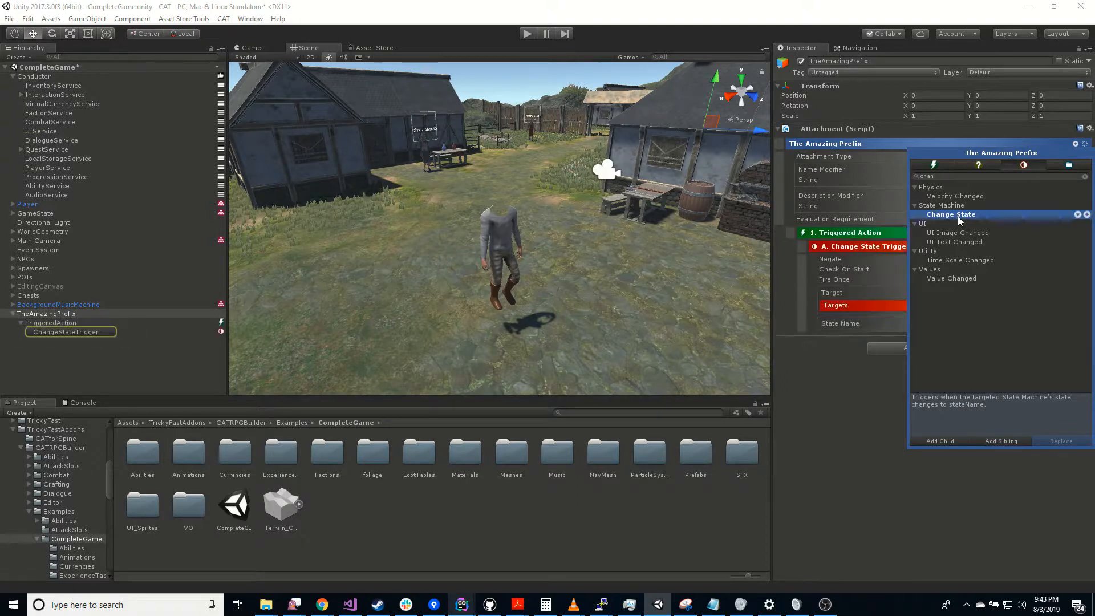
pyautogui.click(871, 473)
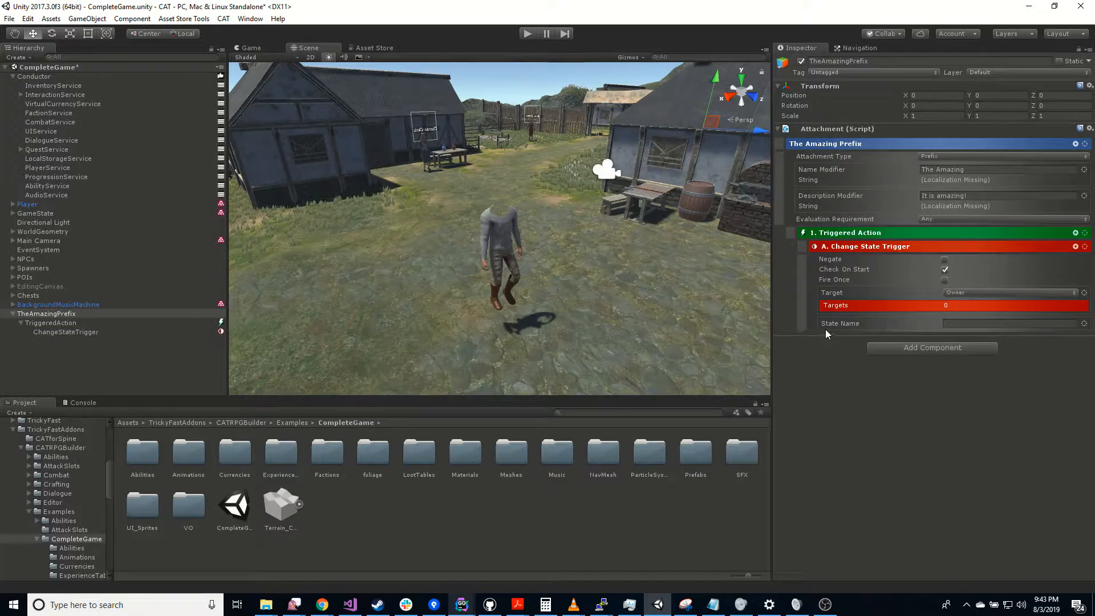
# - Set the Change State trigger's state name to OnEquip and its target to Targeted
pyautogui.click(970, 323)
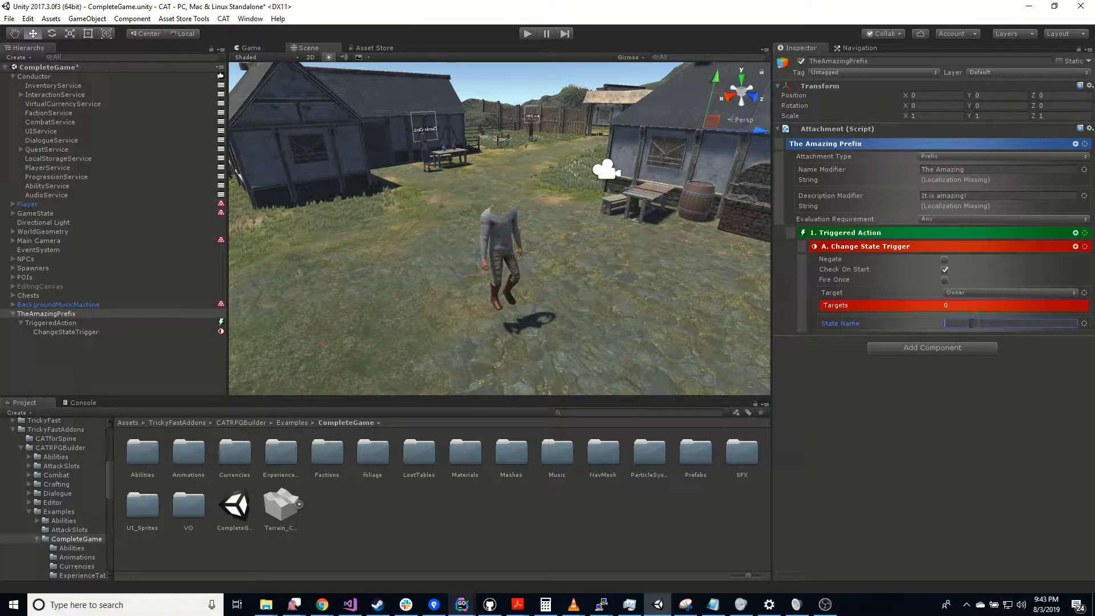
pyautogui.write('OnEquip')
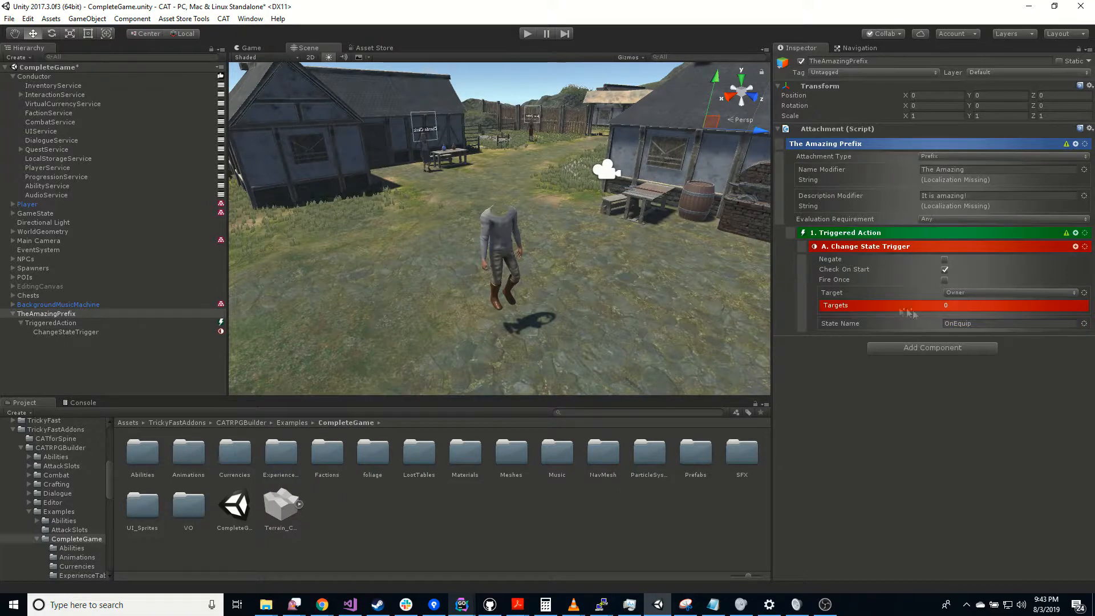
pyautogui.click(819, 295)
pyautogui.click(971, 293)
pyautogui.click(971, 343)
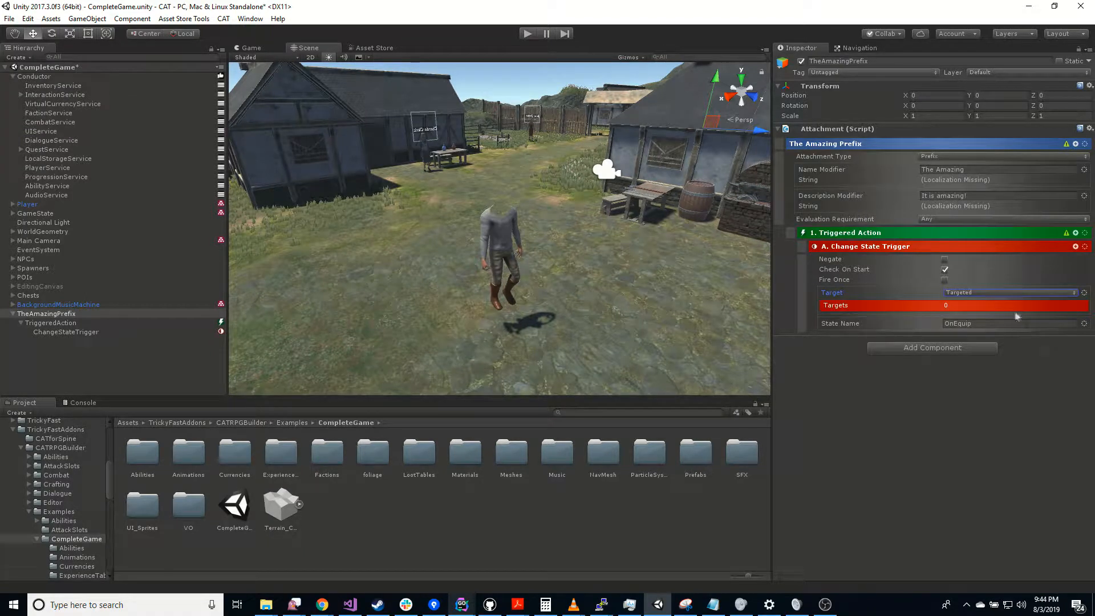
# - Add a Slot Type condition to the Triggered Action
pyautogui.click(1075, 233)
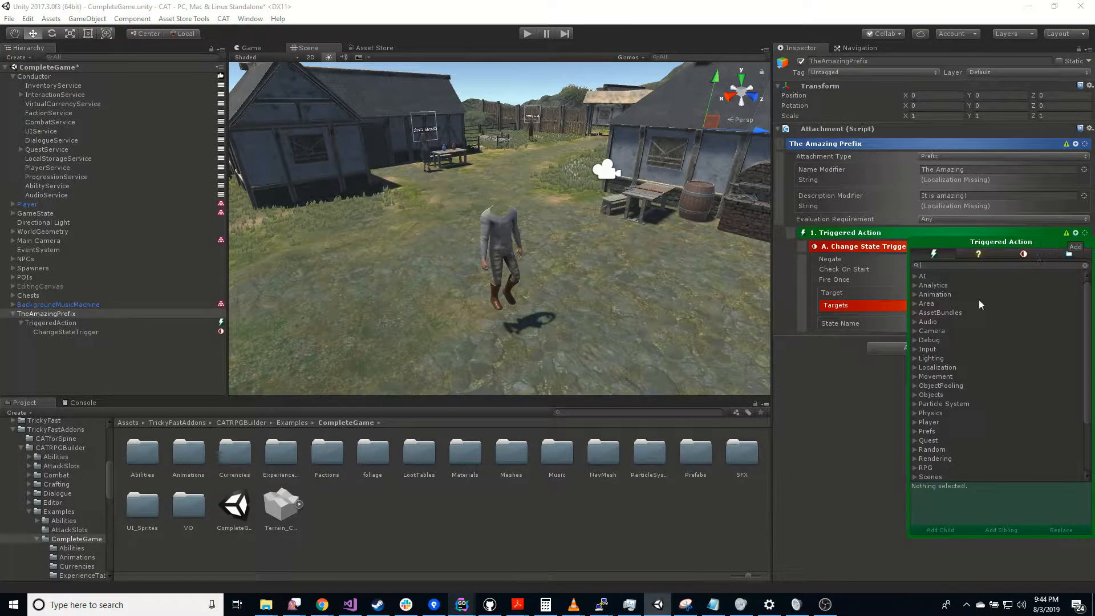
pyautogui.click(981, 255)
pyautogui.write('slot')
pyautogui.doubleClick(949, 312)
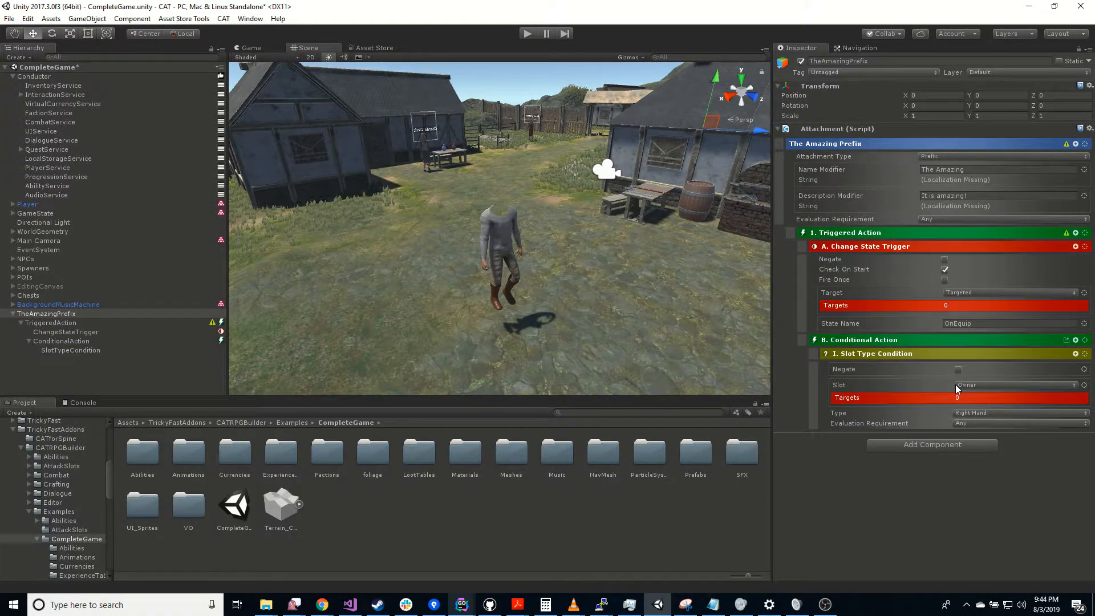
# - Set the Slot Type condition's slot to Targeted and give it the reference name BindableSlot
pyautogui.click(985, 385)
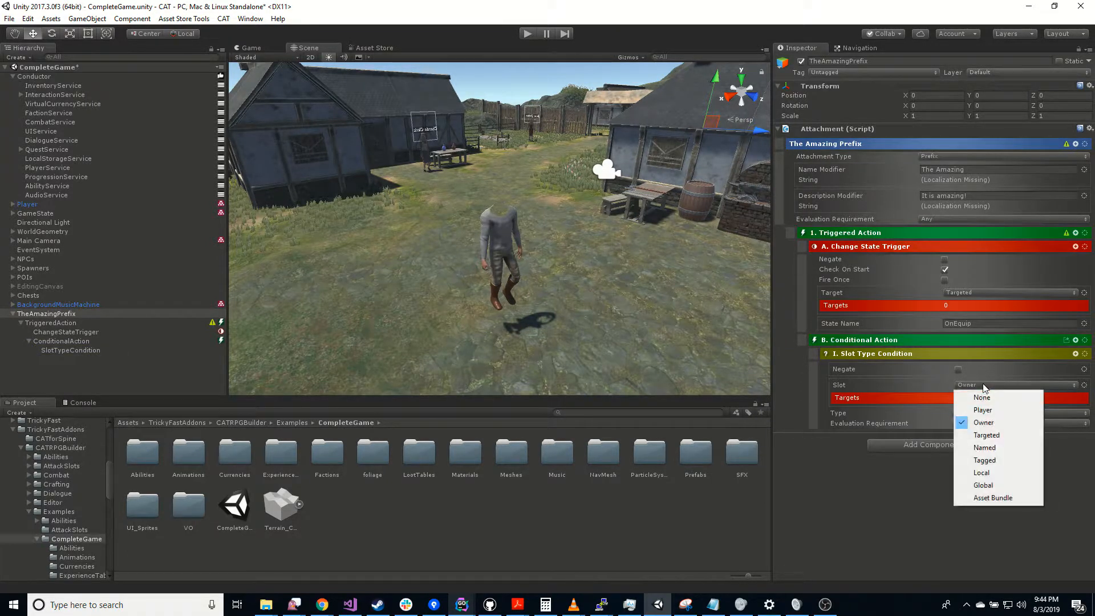
pyautogui.click(985, 435)
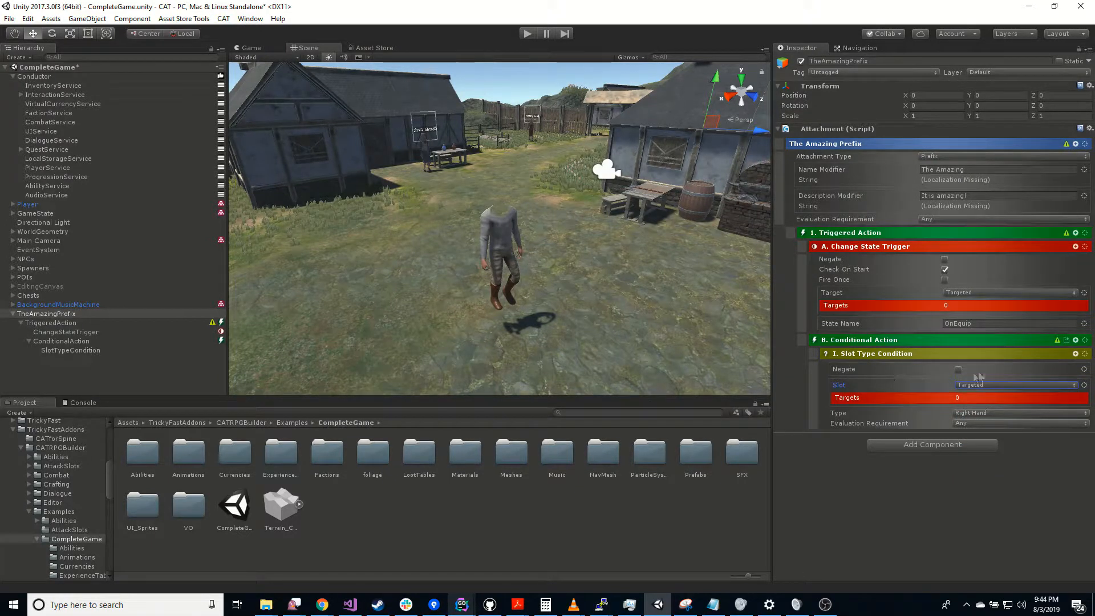
pyautogui.click(1085, 386)
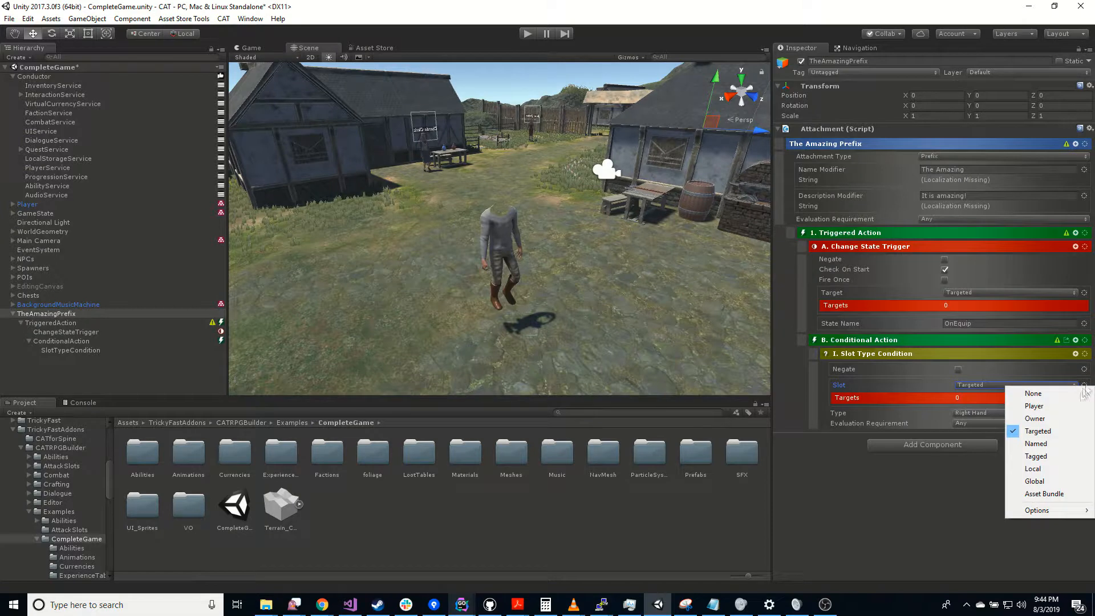
pyautogui.moveTo(1056, 518)
pyautogui.click(975, 523)
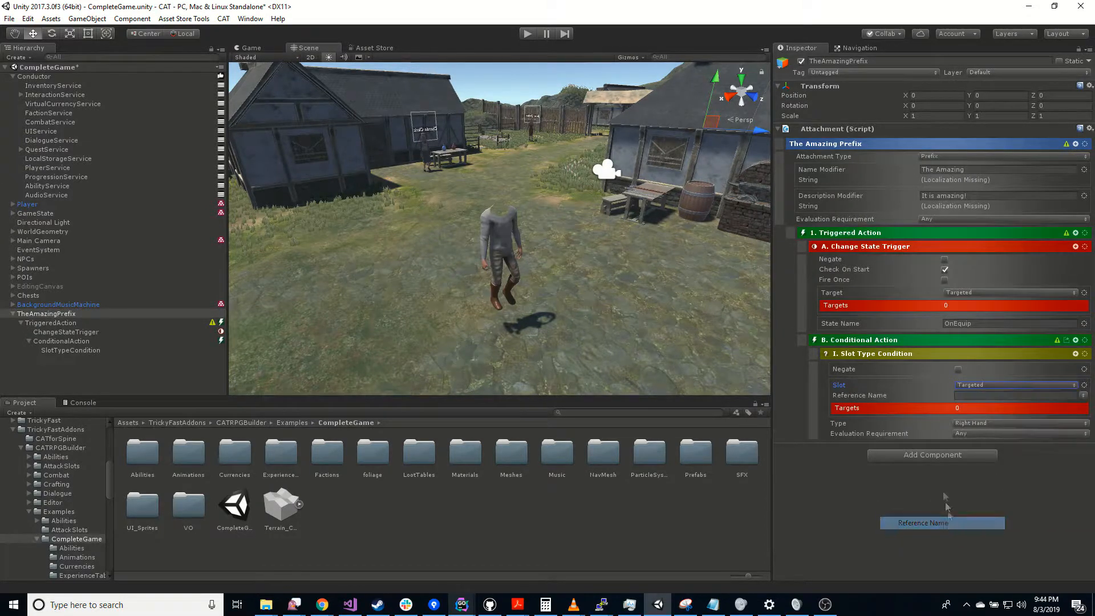
pyautogui.click(969, 395)
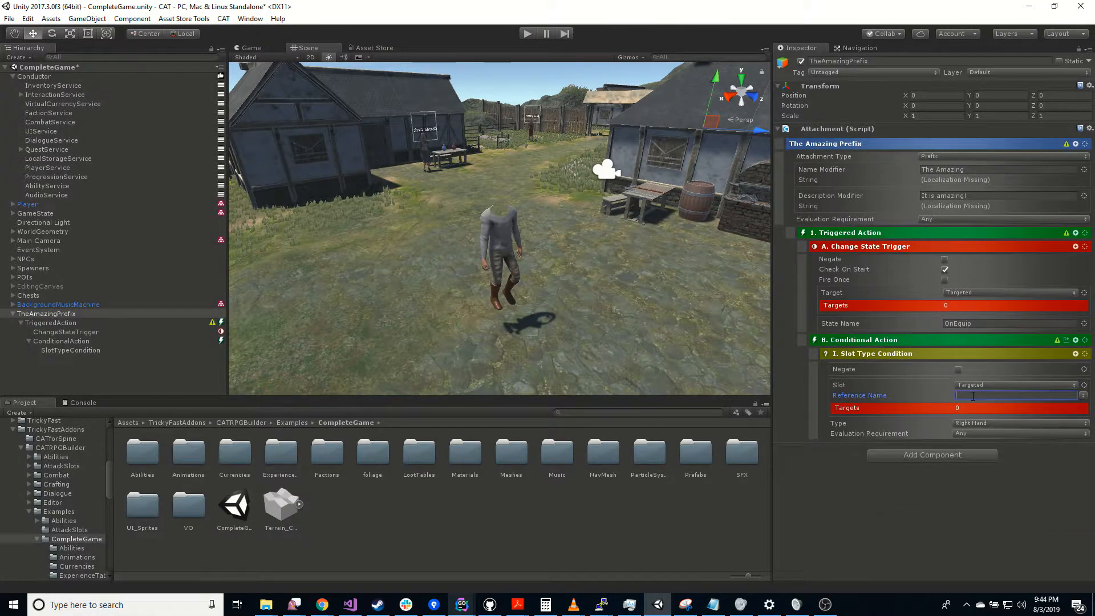
pyautogui.write('BindableSlot')
pyautogui.click(1005, 425)
pyautogui.click(832, 520)
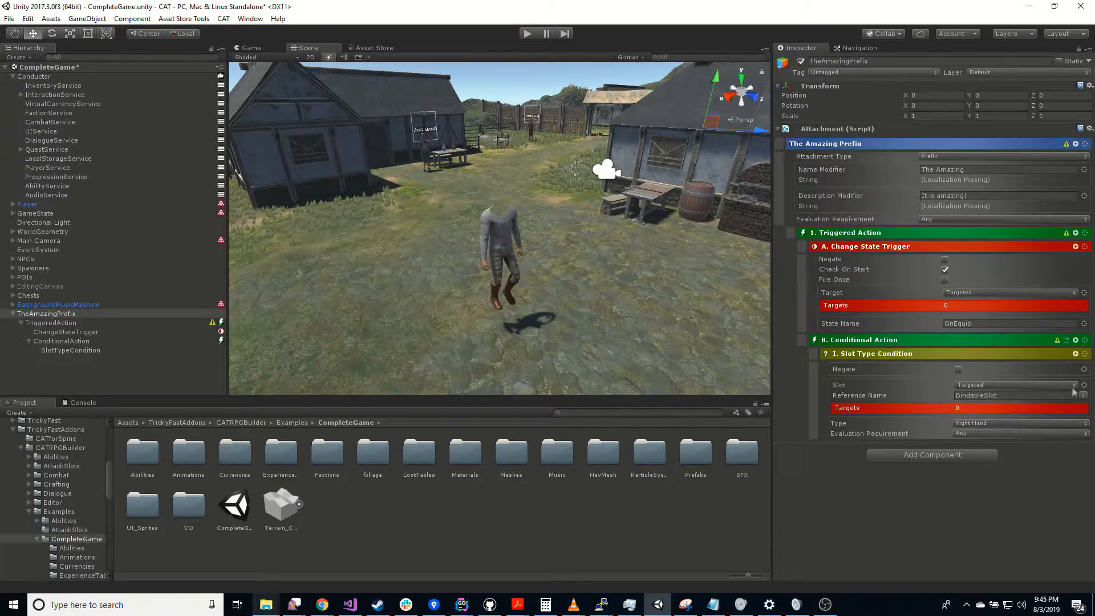
# - Add an Apply Stat Modifier action to the Conditional Action
pyautogui.click(1075, 340)
pyautogui.write('stat')
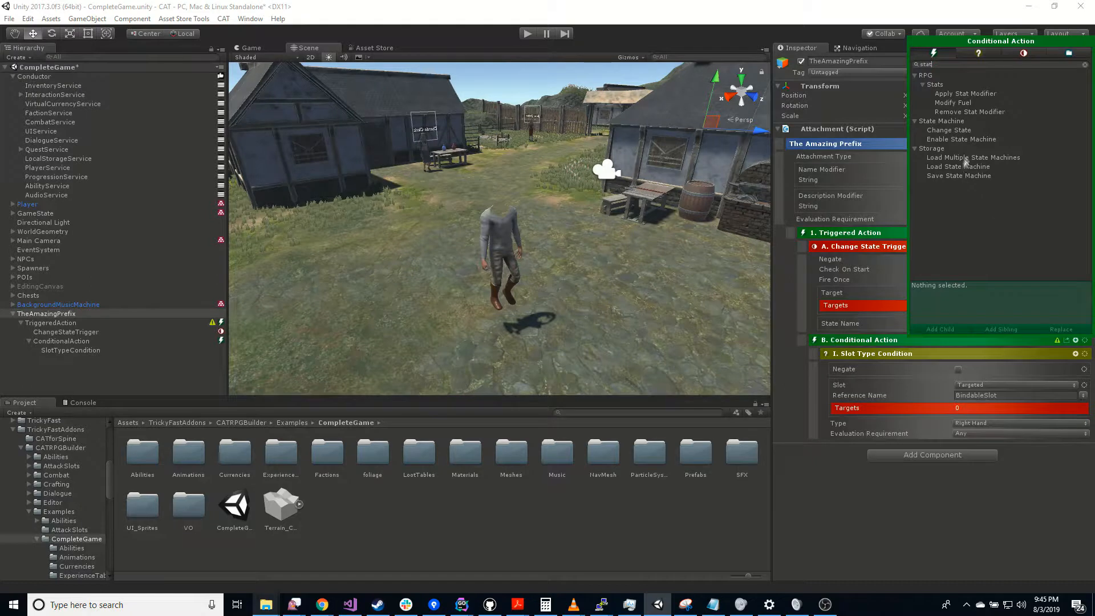
pyautogui.doubleClick(961, 94)
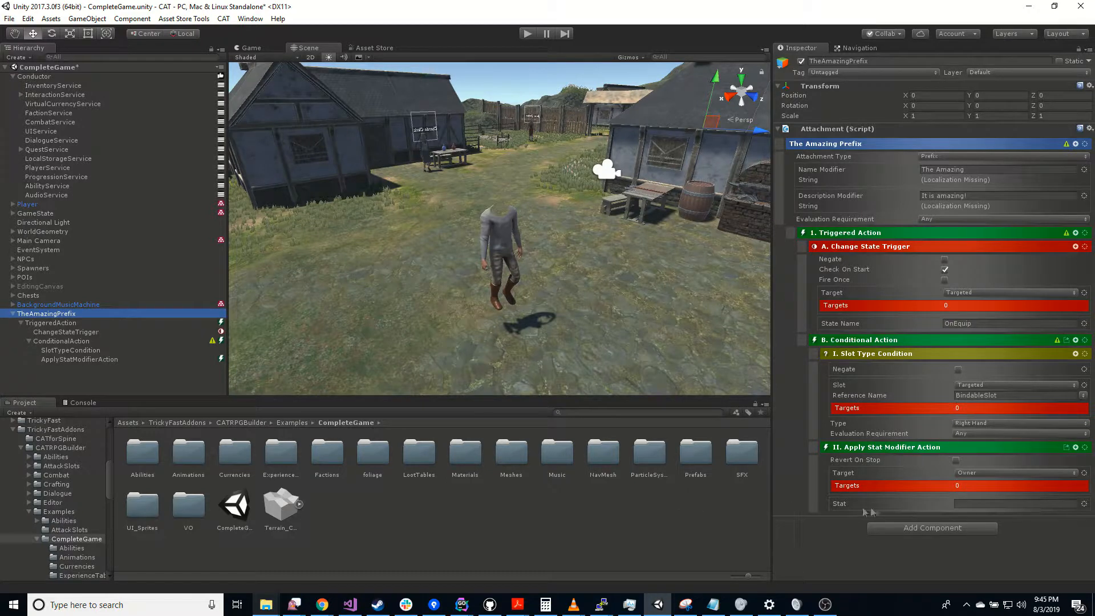
# - Enable Revert On Stop for the Apply Stat Modifier action and give its target the reference name Owner
pyautogui.click(956, 460)
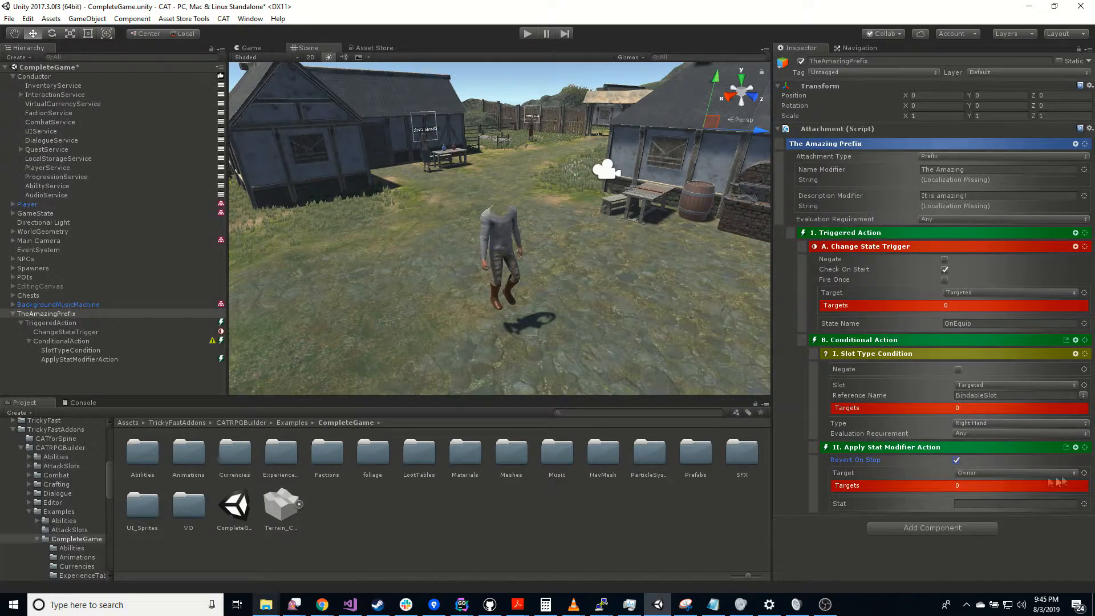
pyautogui.click(1083, 474)
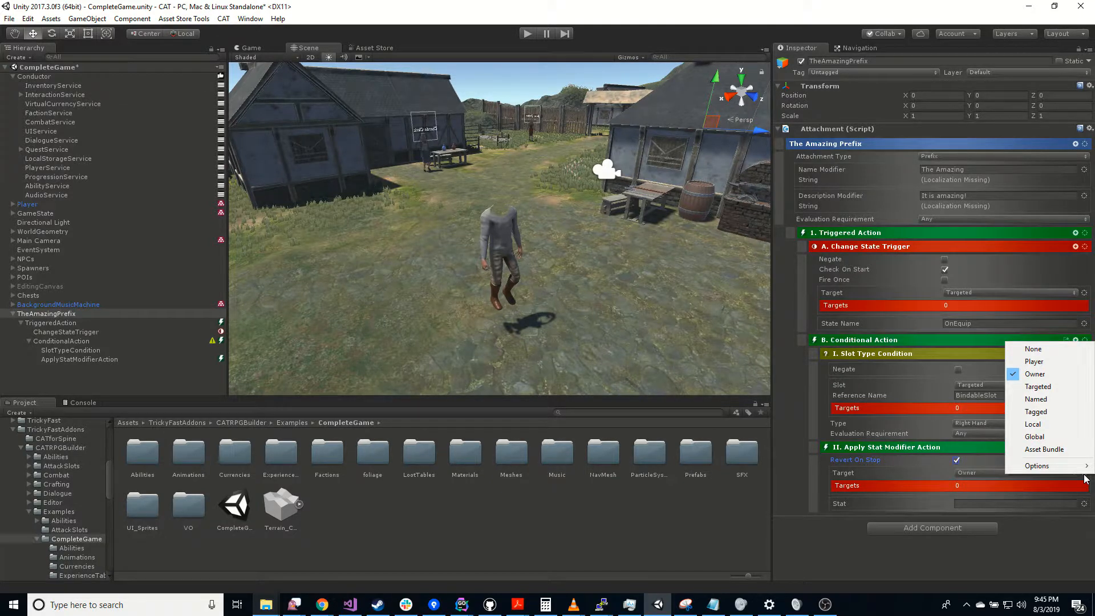
pyautogui.moveTo(1078, 466)
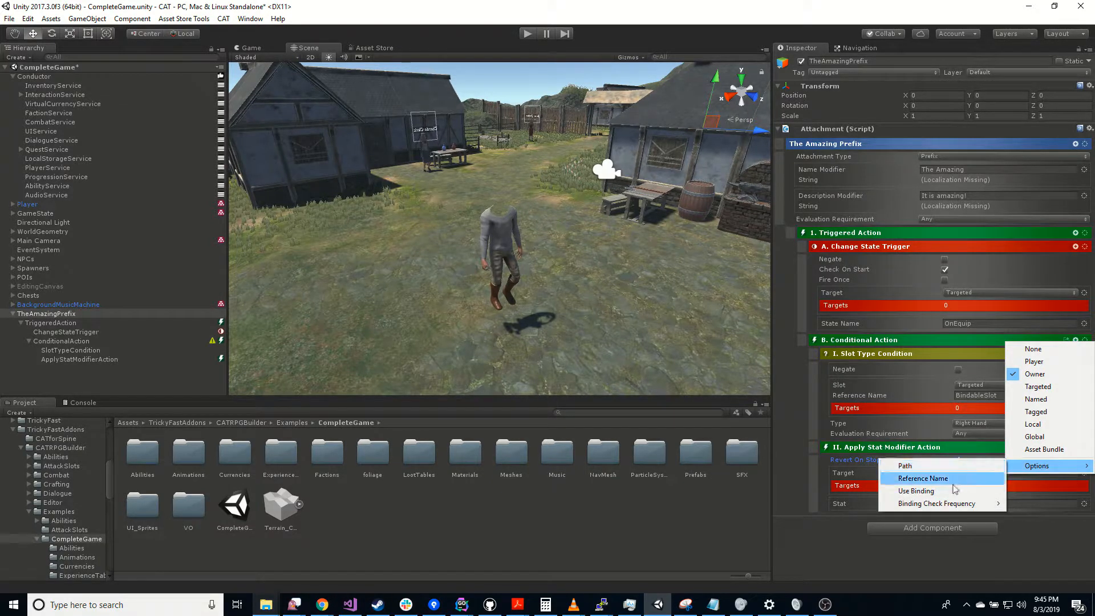
pyautogui.click(948, 479)
pyautogui.click(969, 482)
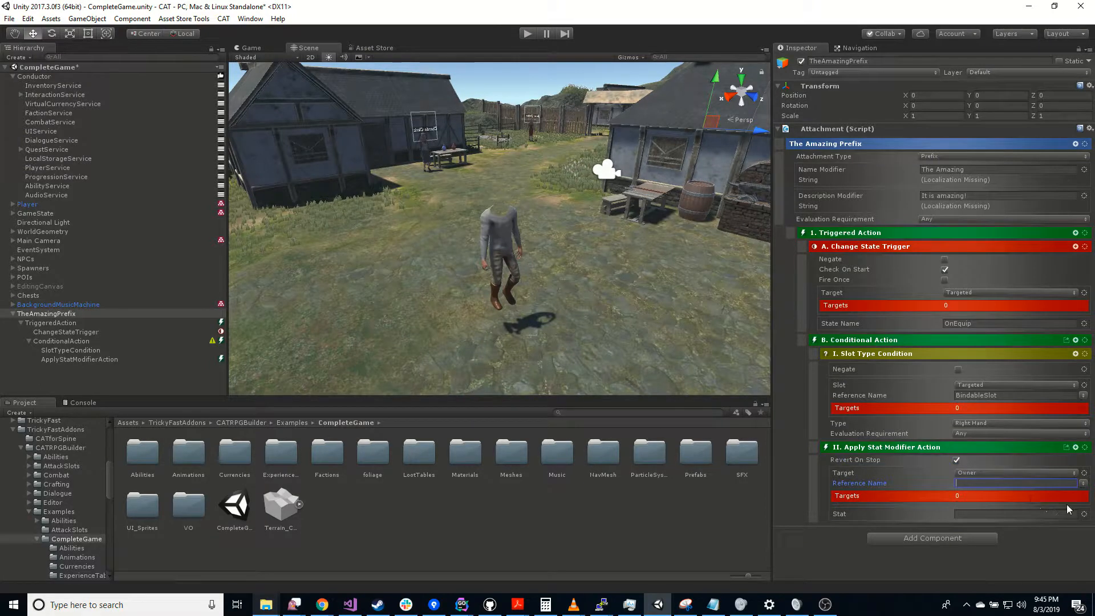
pyautogui.write('Owner')
# - Set the Apply Stat Modifier action's stat to MeleeDamage, matching the name of the Player's melee damage stat
pyautogui.click(995, 514)
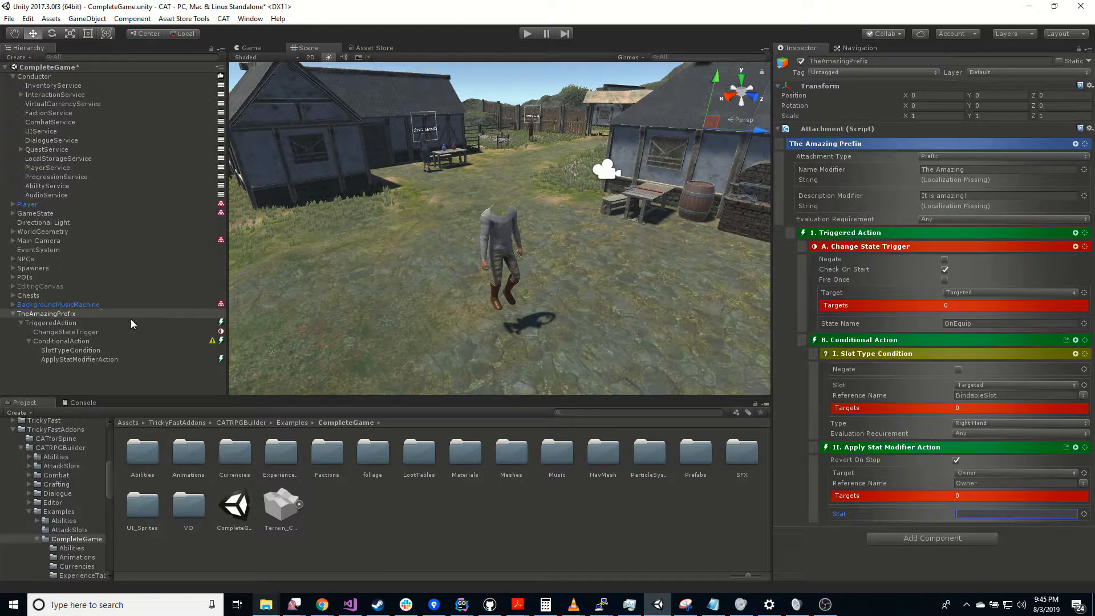
pyautogui.click(12, 205)
pyautogui.scroll(-2, 42, 325)
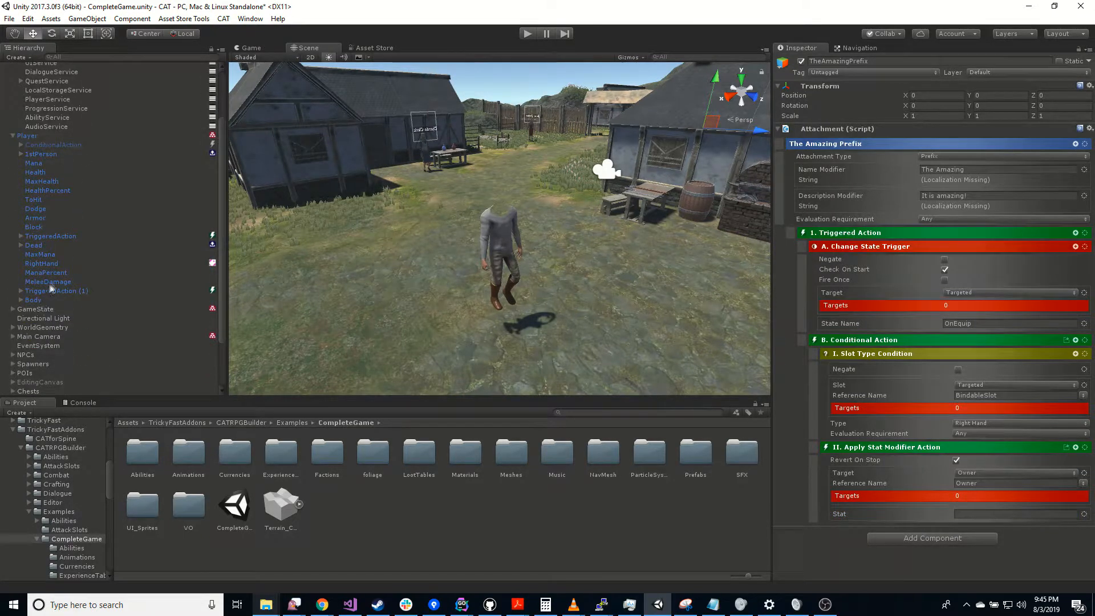
pyautogui.click(52, 281)
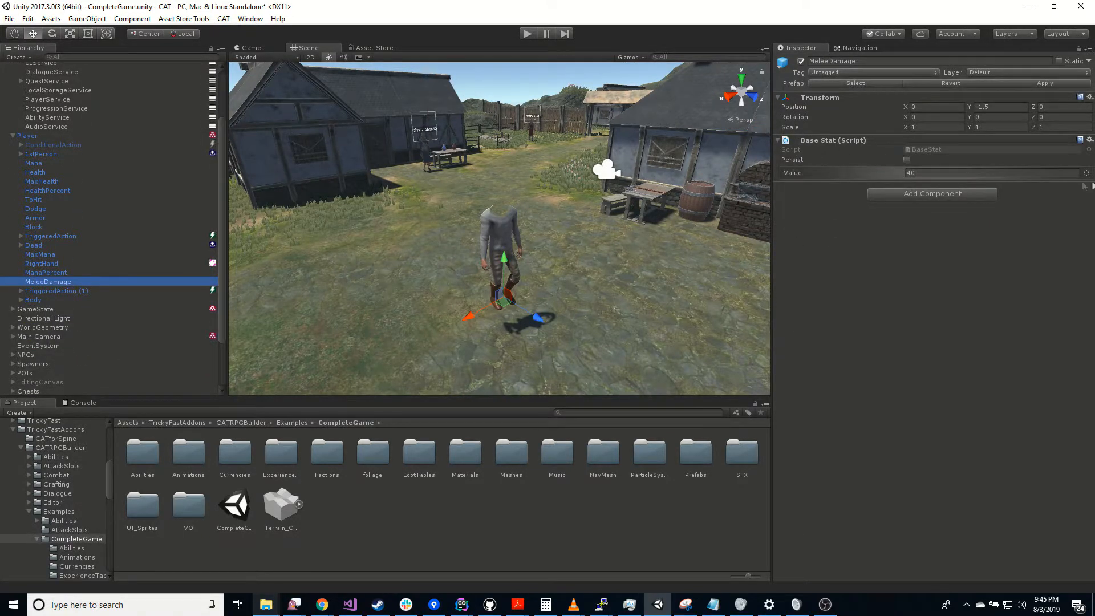
pyautogui.scroll(-2, 145, 373)
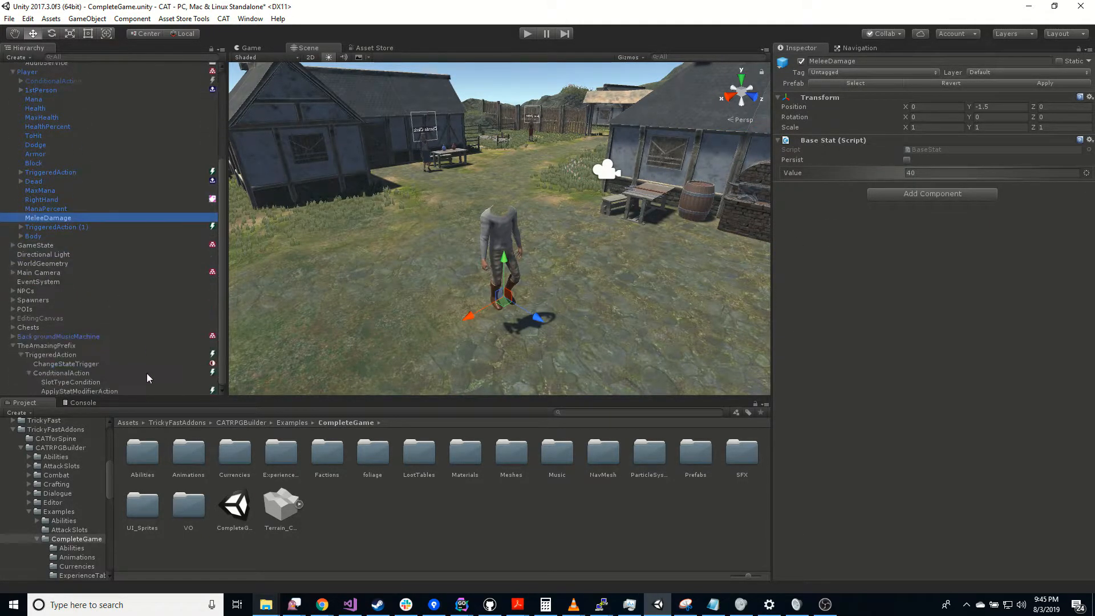
pyautogui.click(85, 390)
pyautogui.click(951, 210)
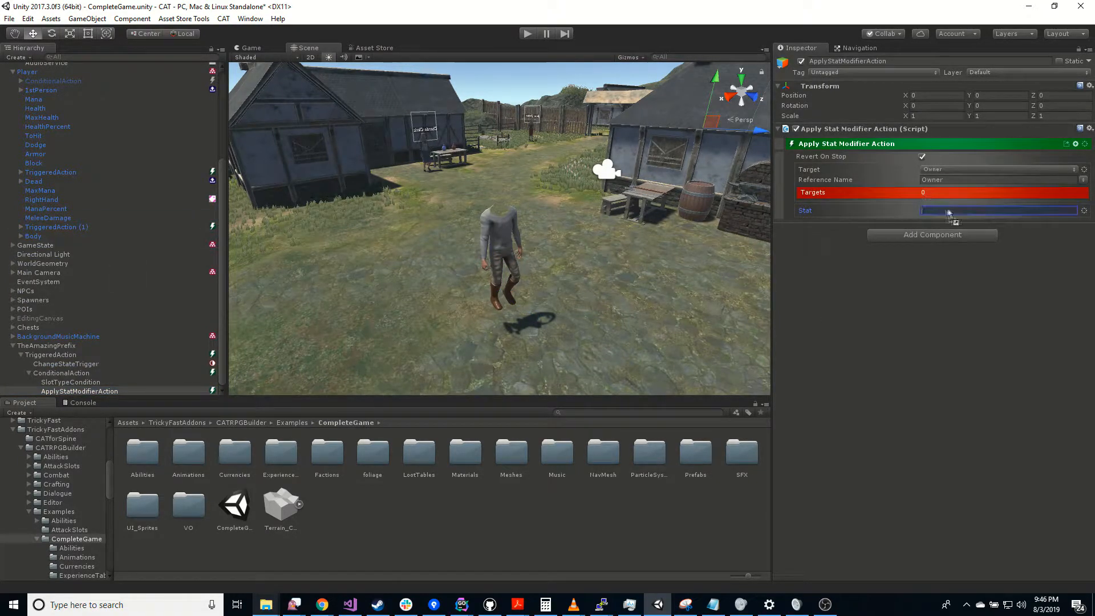
pyautogui.click(955, 180)
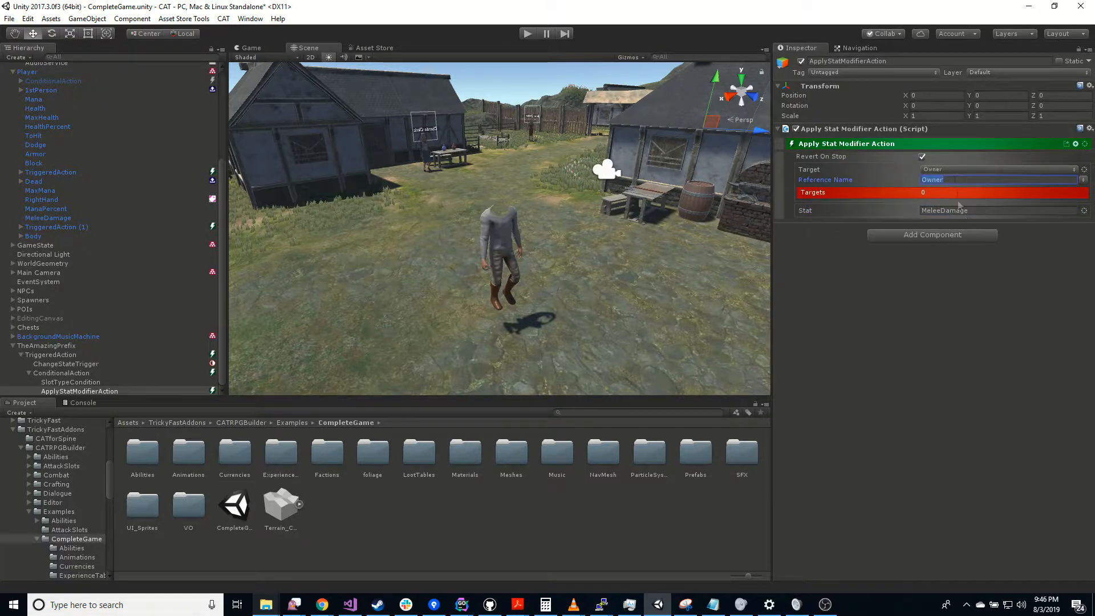
pyautogui.click(975, 214)
pyautogui.click(1058, 289)
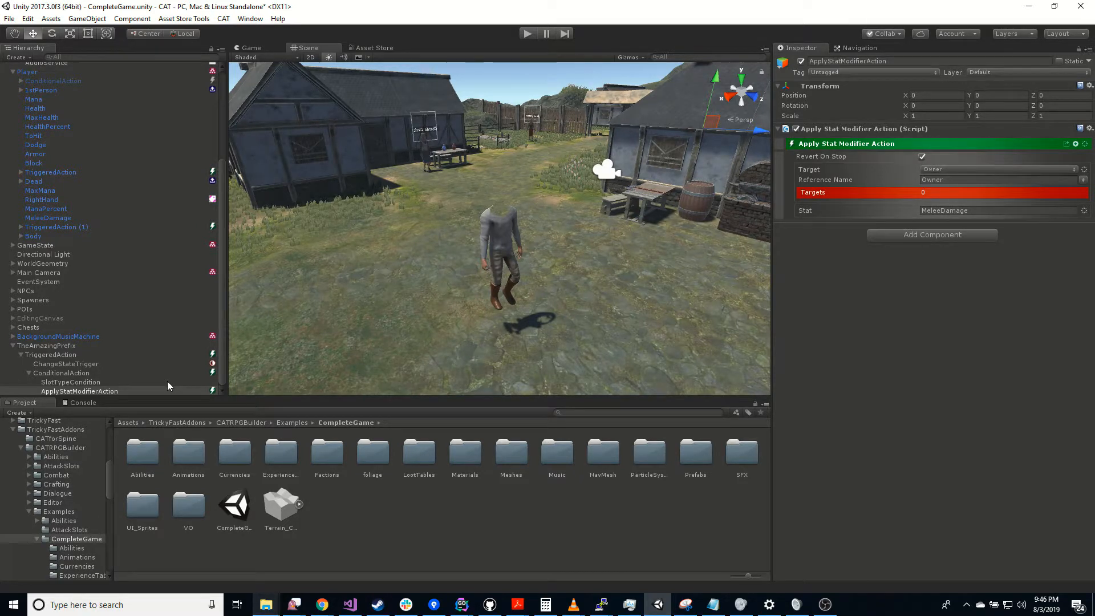
# - Add a Stat Modifier as a child of the Apply Stat Modifier action
pyautogui.rightClick(89, 391)
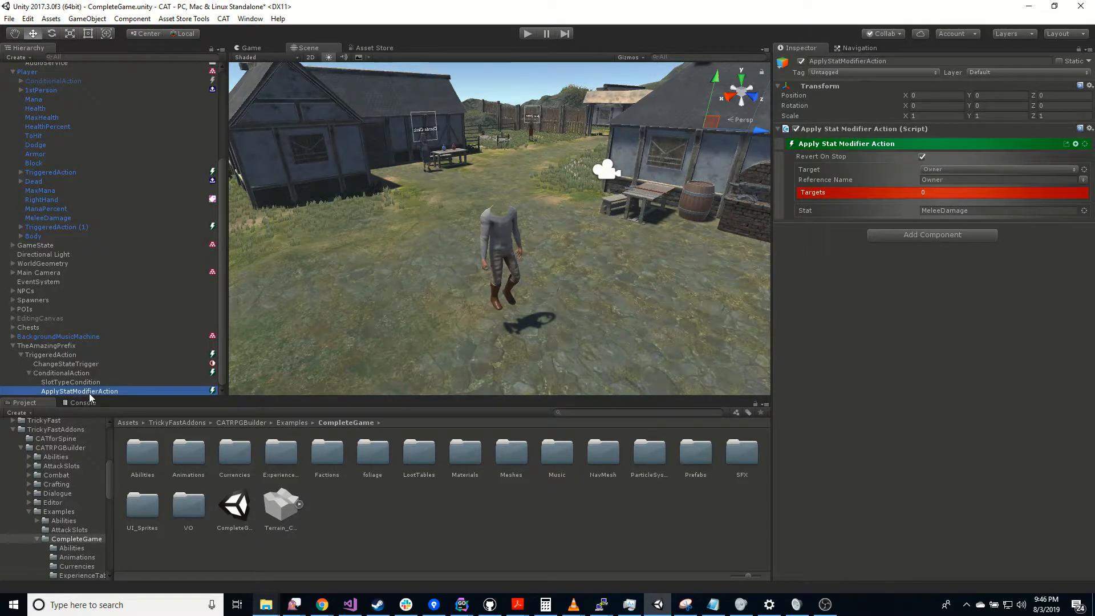
pyautogui.moveTo(143, 285)
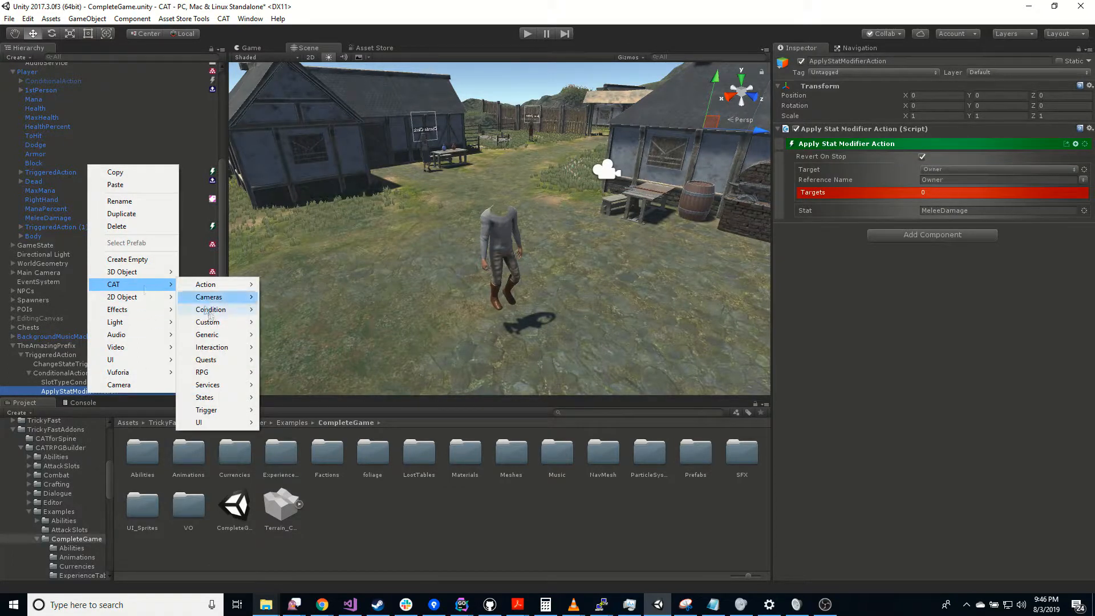
pyautogui.moveTo(216, 373)
pyautogui.moveTo(305, 425)
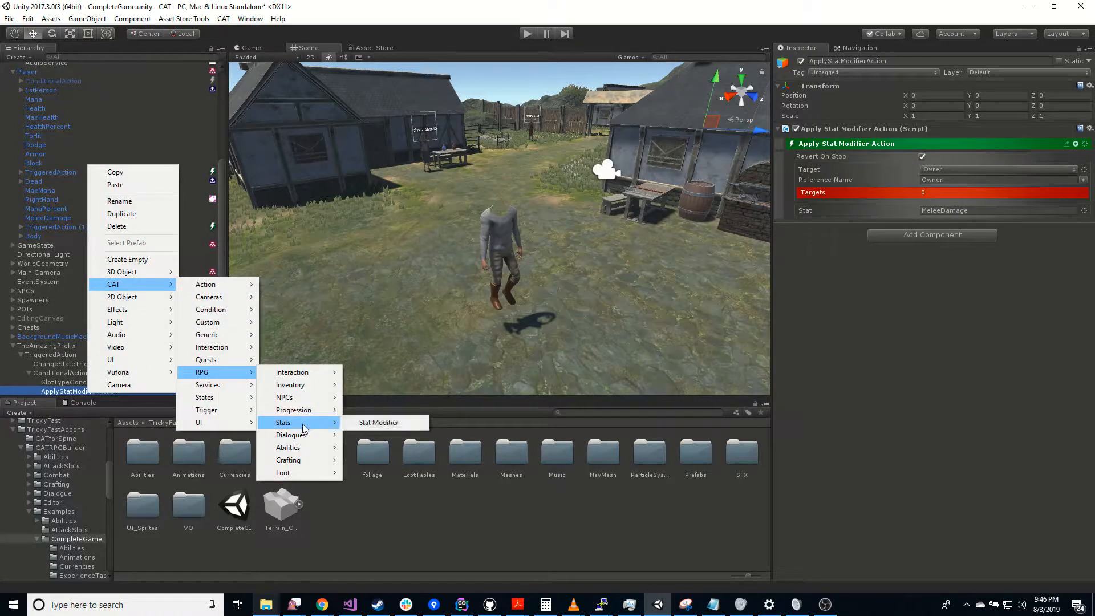
pyautogui.click(369, 423)
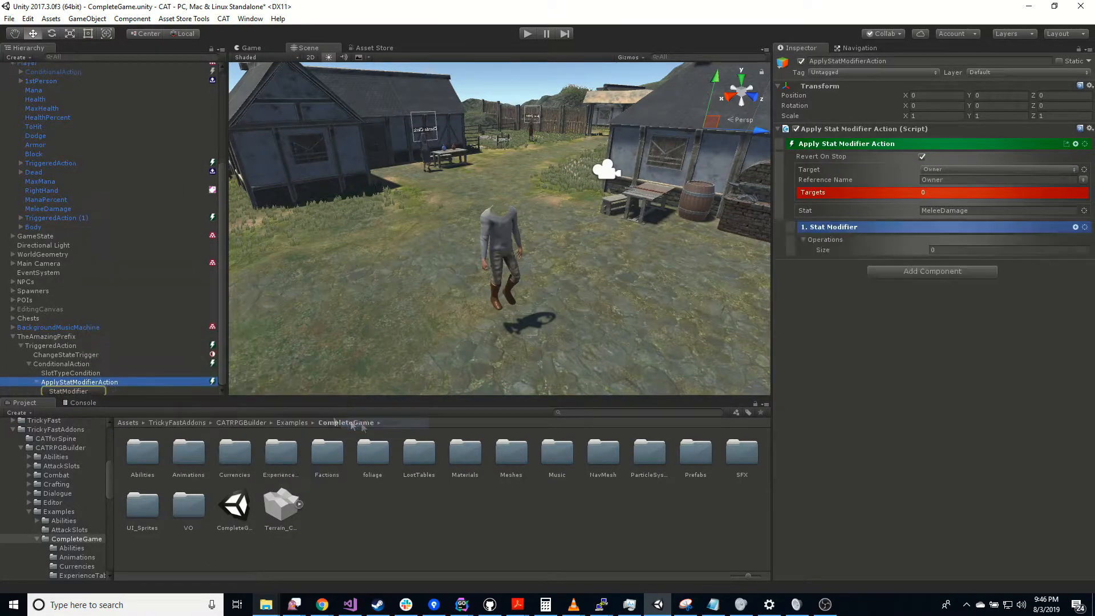
# - Give the new Stat Modifier an operations list of size 1
pyautogui.click(90, 393)
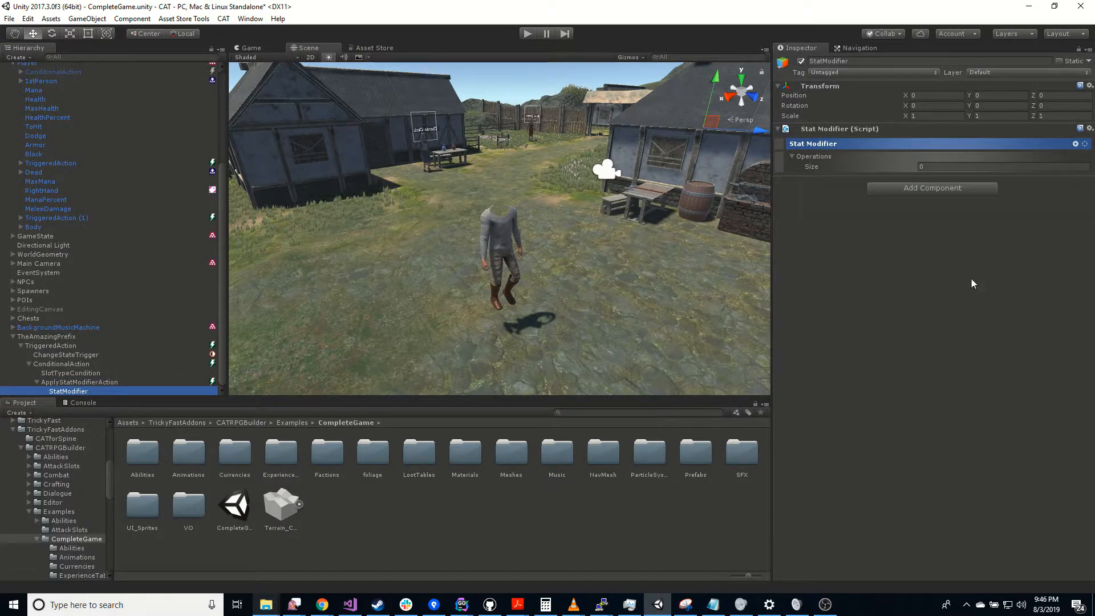
pyautogui.click(926, 166)
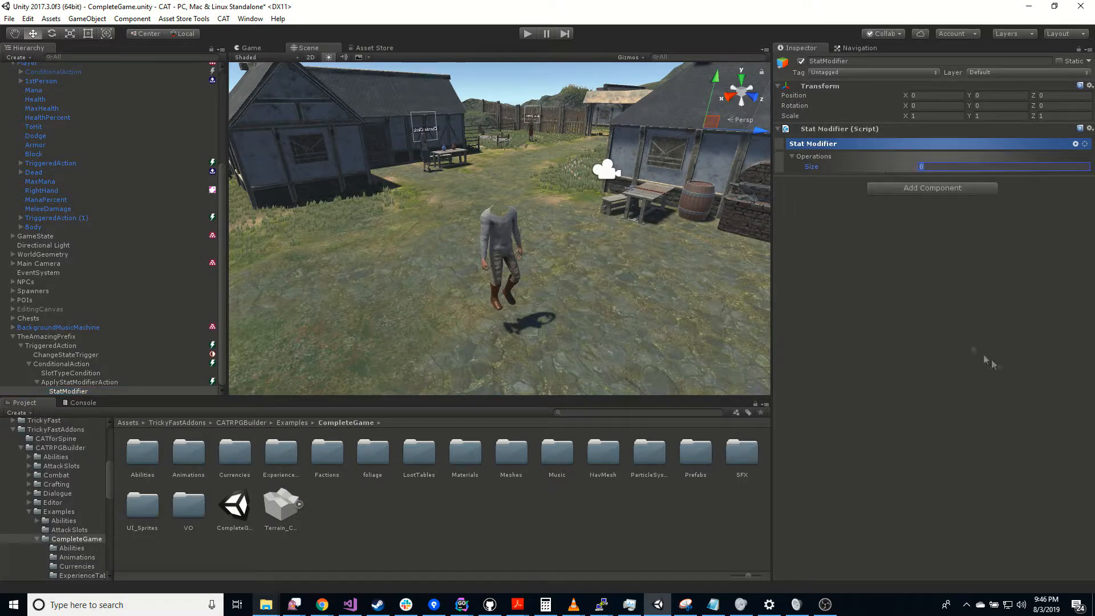
pyautogui.write('1')
pyautogui.press('Return')
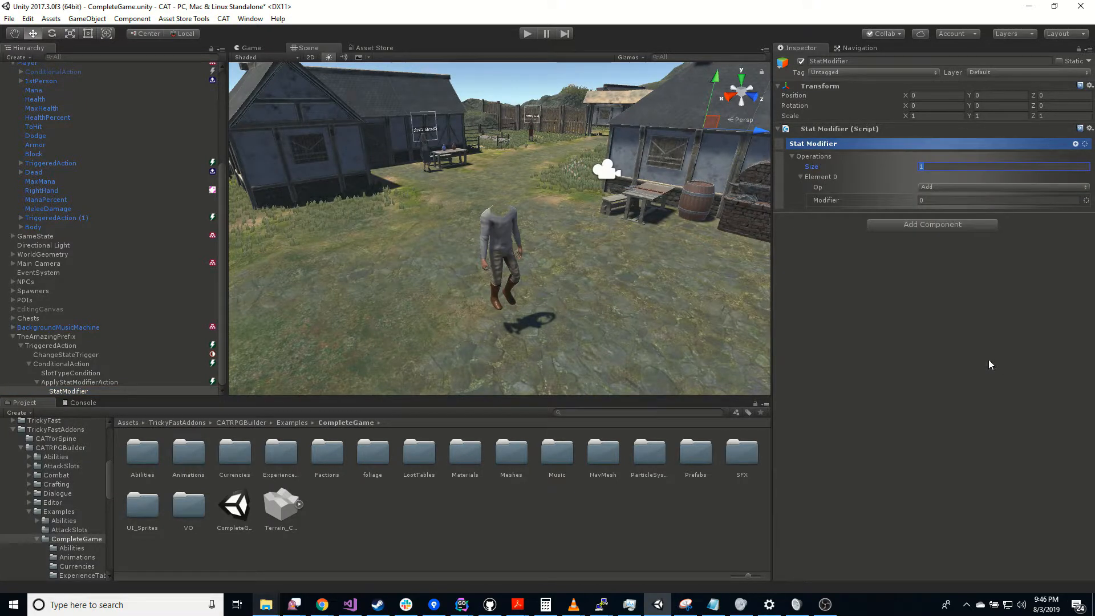
# - Set the Stat Modifier's operation to Multiply with a modifier of 5
pyautogui.click(956, 187)
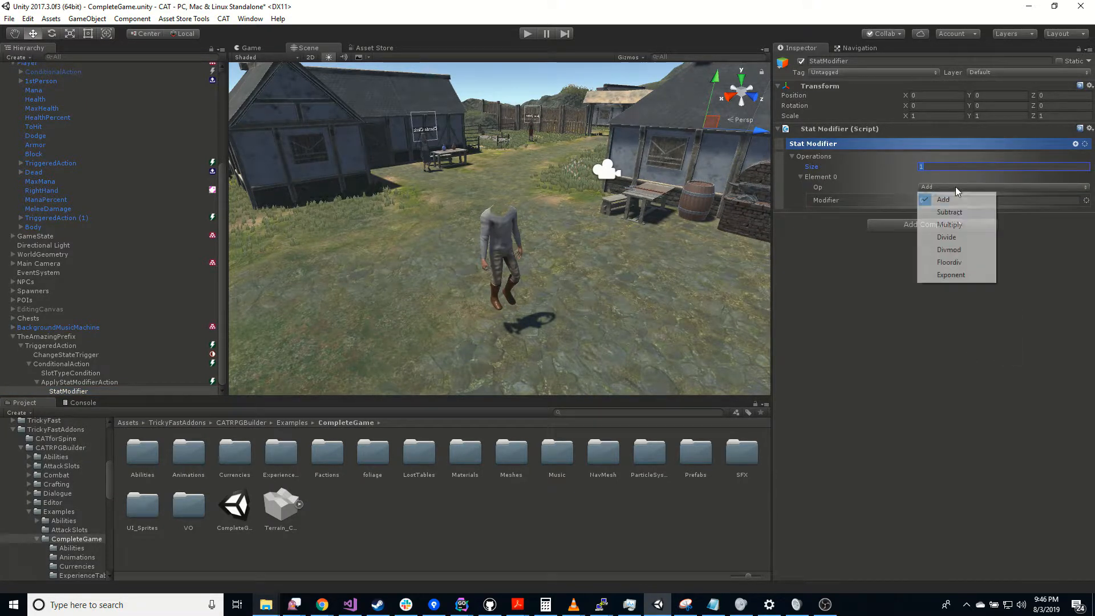
pyautogui.click(951, 225)
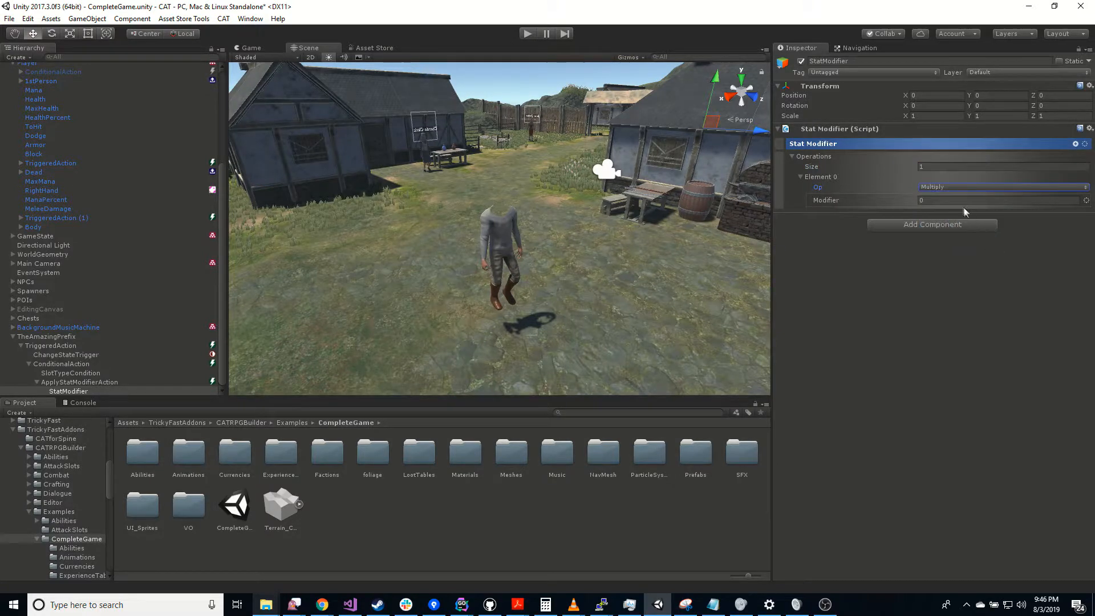
pyautogui.press('Tab')
pyautogui.write('8')
pyautogui.press('BackSpace')
pyautogui.write('5')
pyautogui.click(861, 406)
# - Rename the existing TheAmazingPrefix prefab in the Tests/Video folder to TheAmazingPrefix_old
pyautogui.scroll(10, 92, 505)
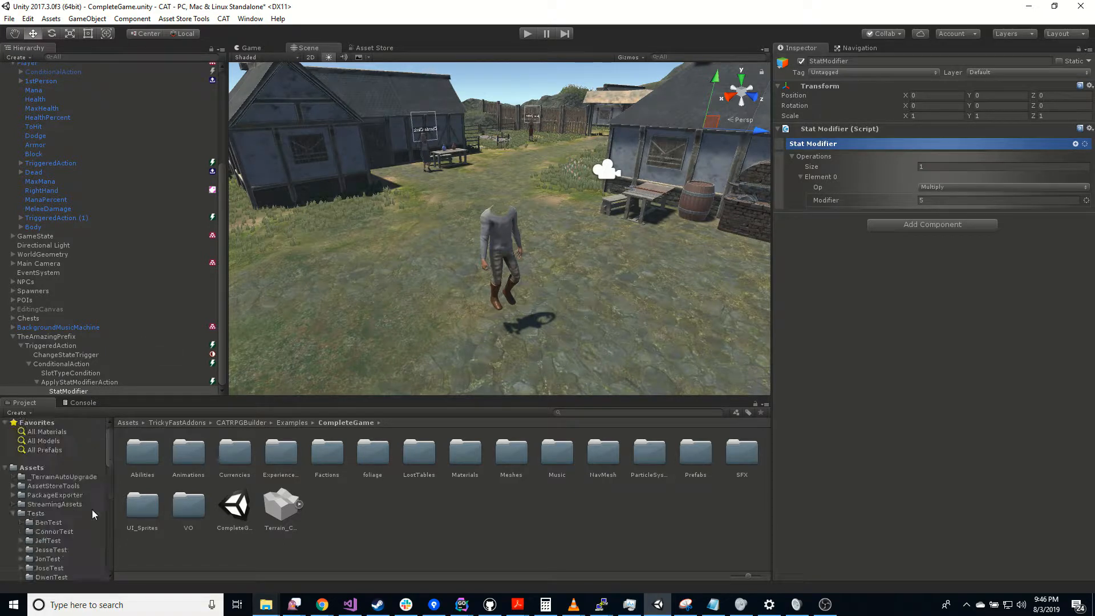
pyautogui.scroll(-3, 88, 507)
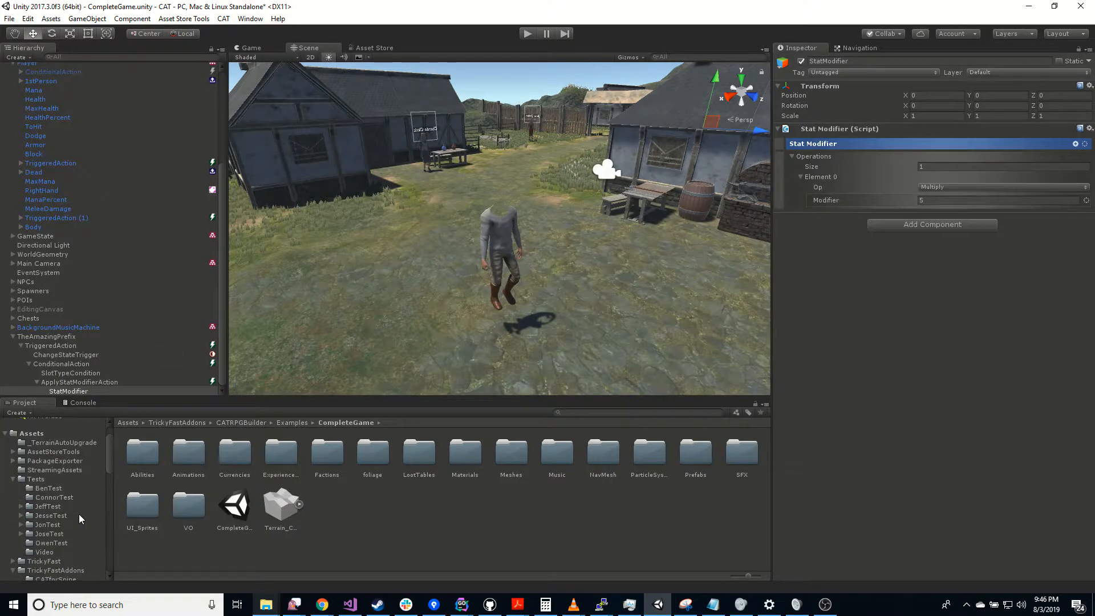
pyautogui.click(44, 552)
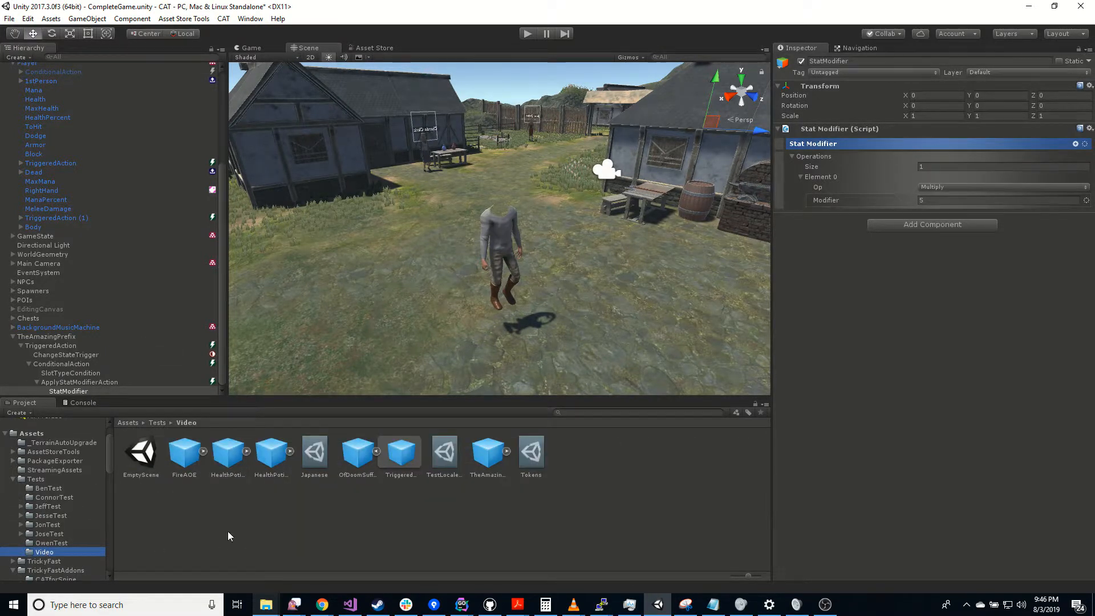
pyautogui.click(488, 456)
pyautogui.click(189, 518)
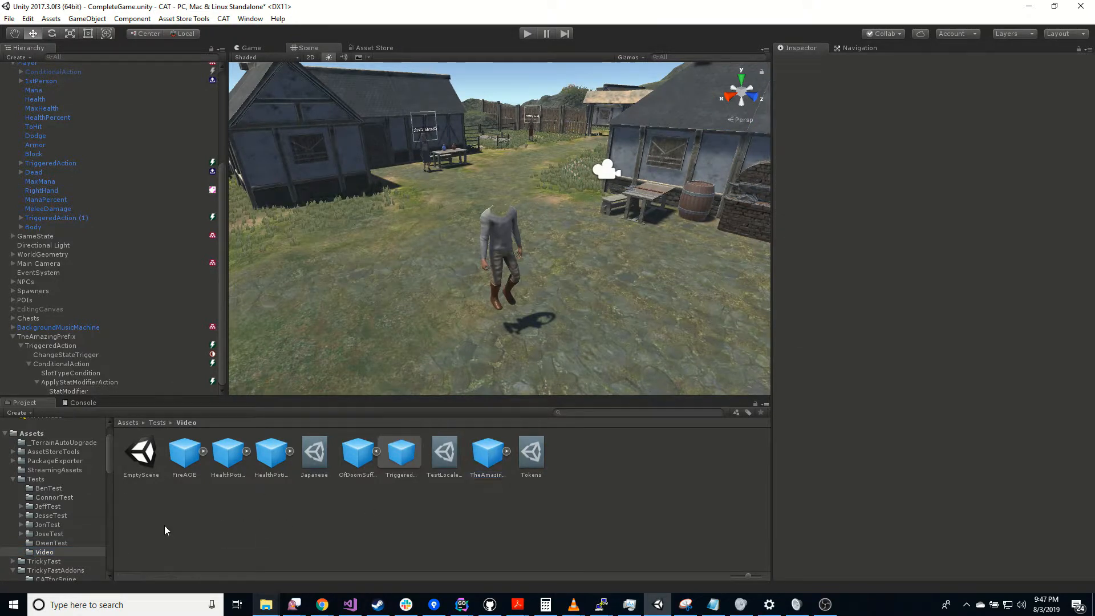
pyautogui.click(484, 475)
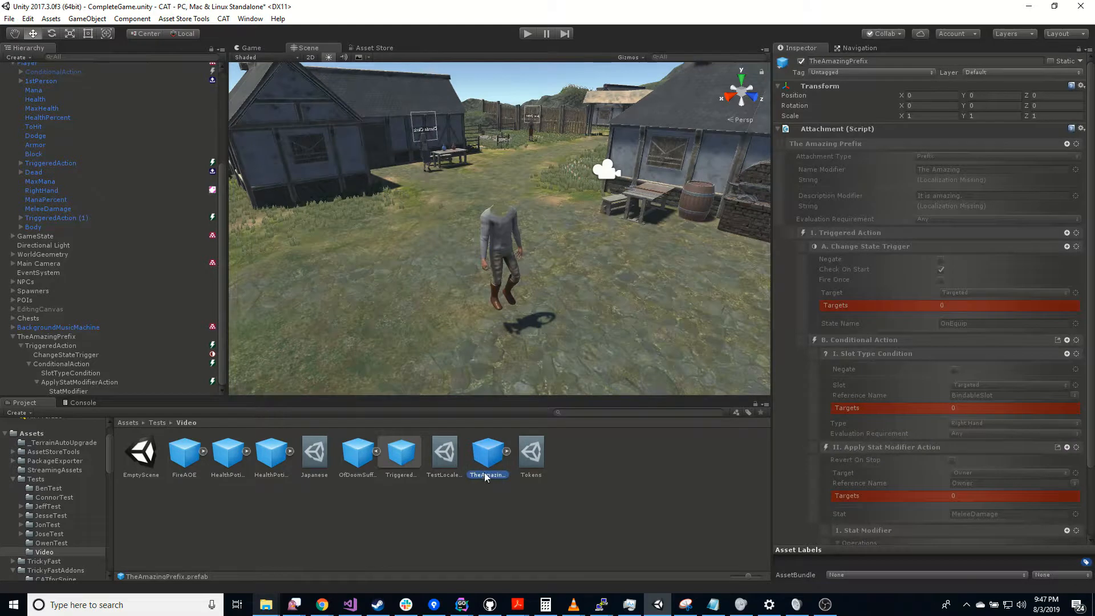
pyautogui.press('F2')
pyautogui.write('_old')
pyautogui.press('Return')
# - Save TheAmazingPrefix as a prefab in the Video folder and delete its copy from the scene
pyautogui.moveTo(53, 337); pyautogui.dragTo(434, 523)
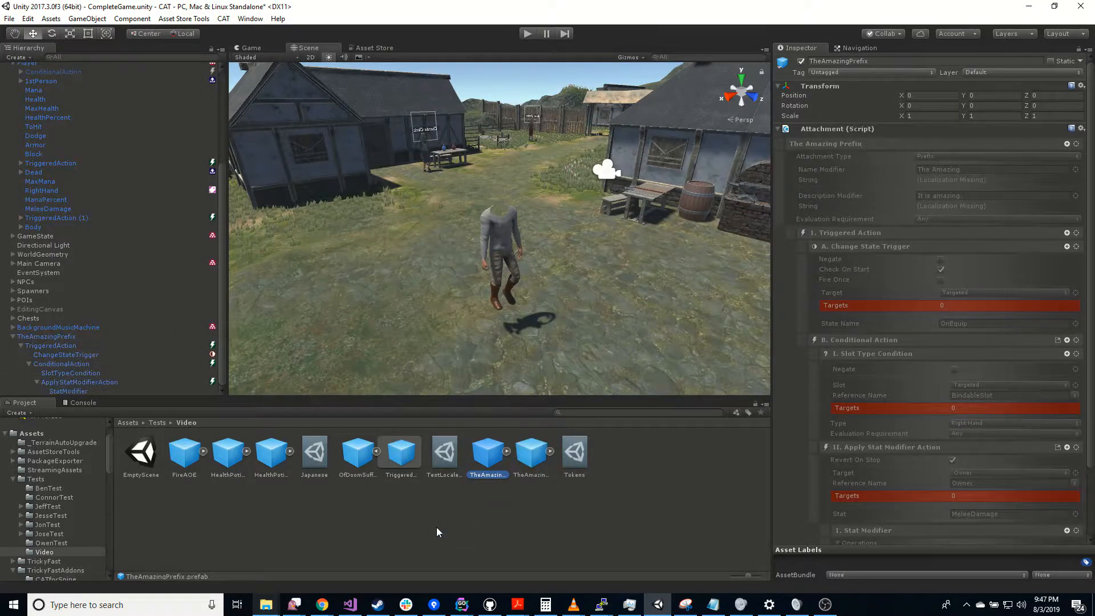
pyautogui.click(527, 459)
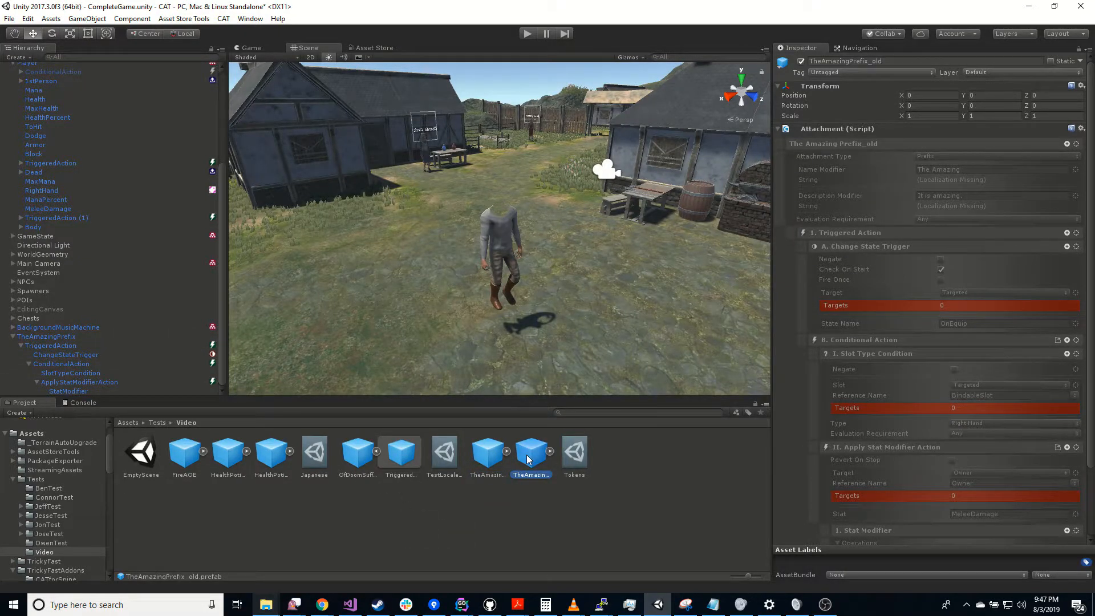
pyautogui.click(488, 454)
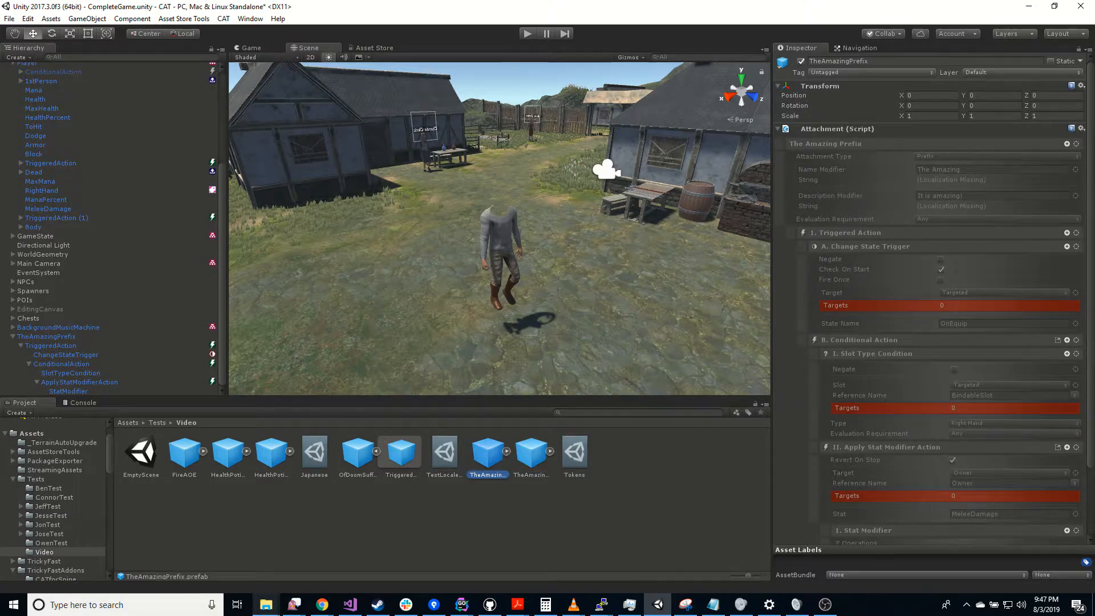
pyautogui.click(73, 336)
pyautogui.press('Delete')
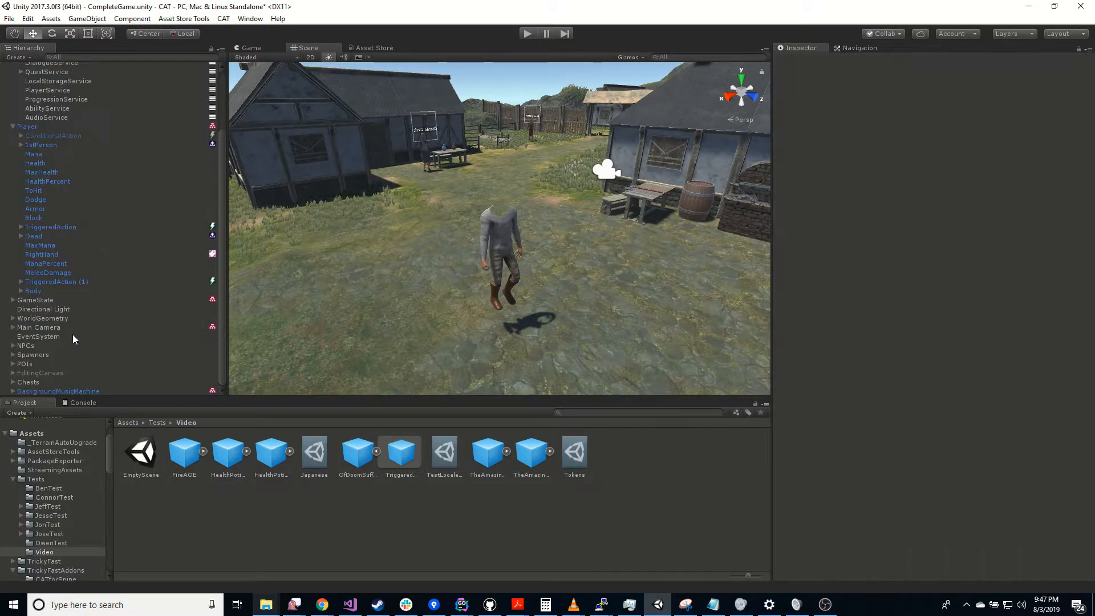
# - Set the size of the InventoryService's Available Attachments list to 1
pyautogui.click(13, 127)
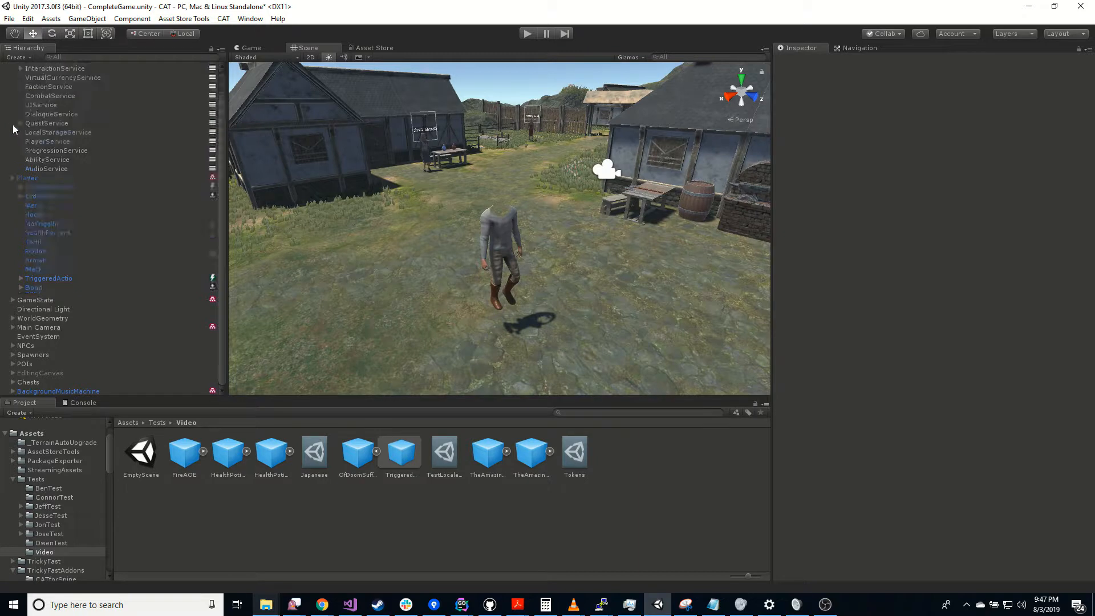
pyautogui.click(54, 85)
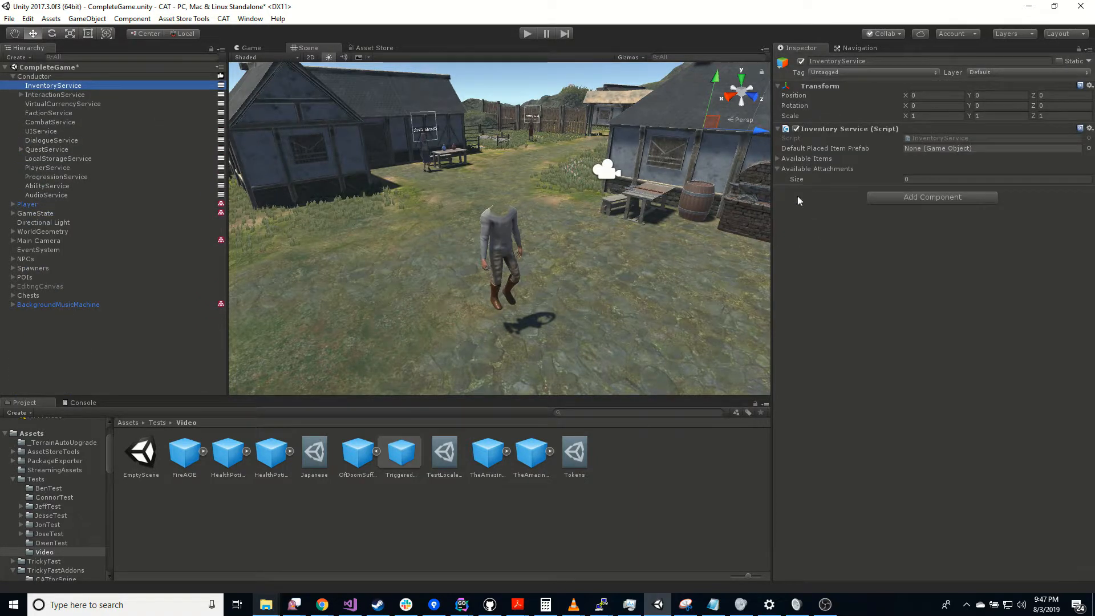
pyautogui.moveTo(778, 162)
pyautogui.click(832, 180)
pyautogui.write('1')
pyautogui.press('Return')
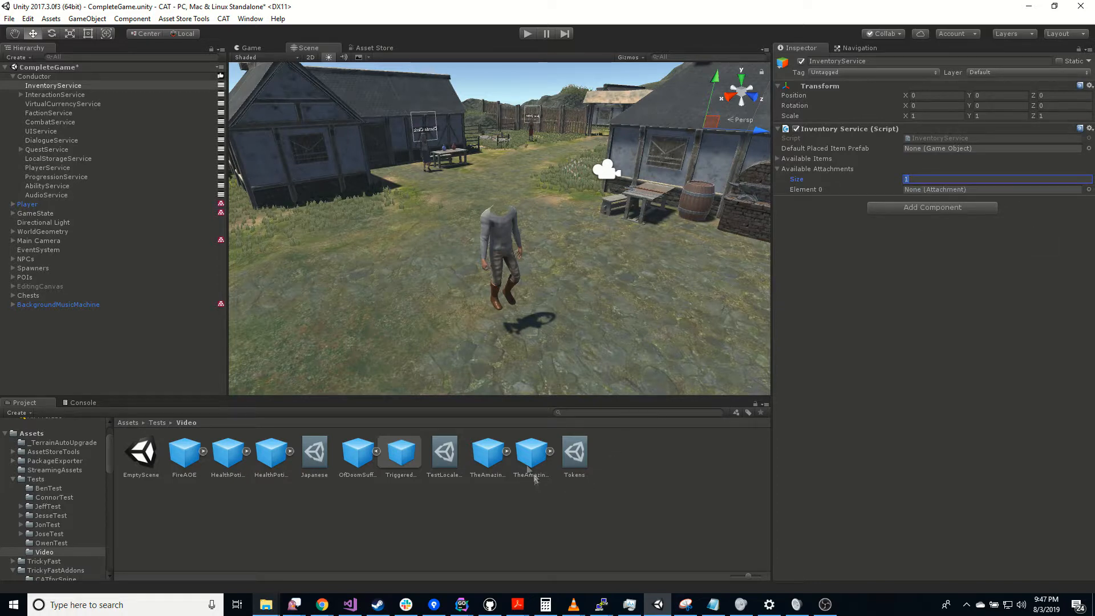
# - Assign the new TheAmazingPrefix prefab to Element 0 of the InventoryService's Available Attachments
pyautogui.click(480, 453)
pyautogui.click(45, 85)
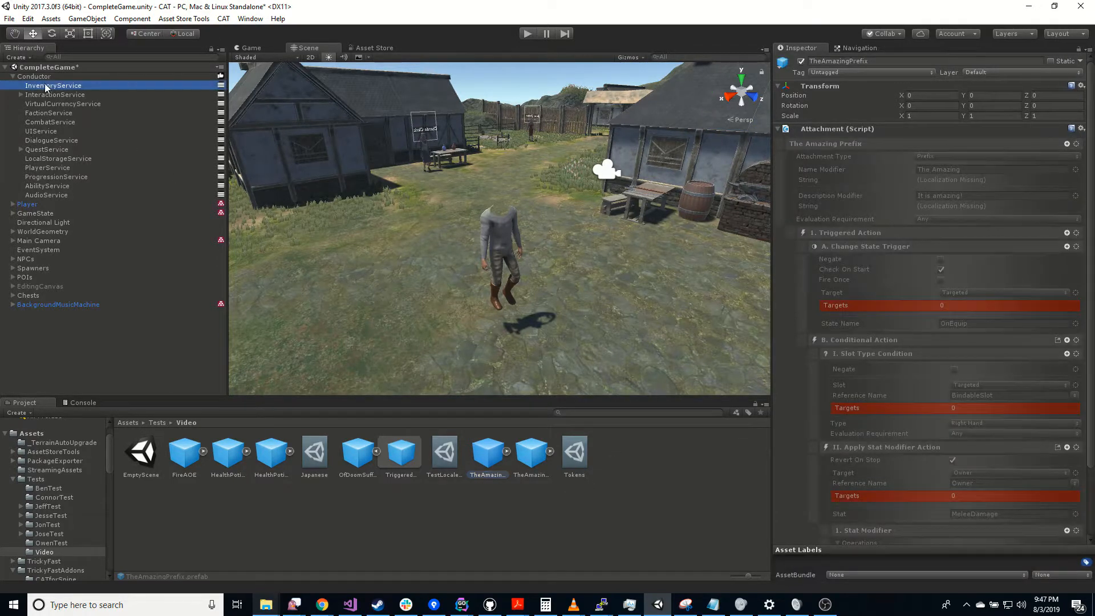
pyautogui.moveTo(487, 455); pyautogui.dragTo(929, 190)
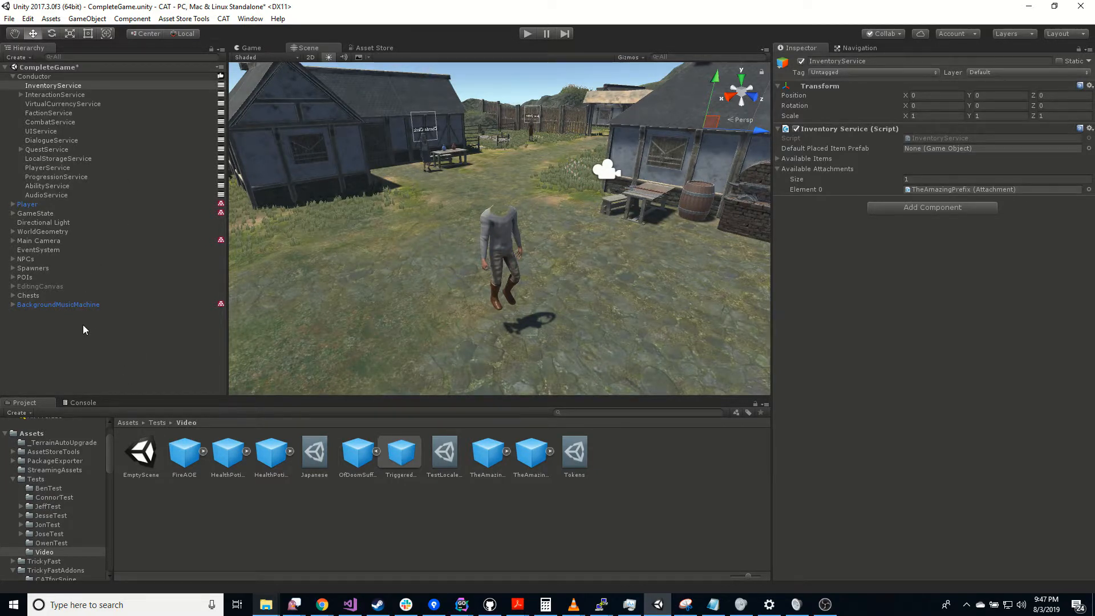
# - Place the ChestLootTable prefab from the CompleteGame LootTables folder into the scene hierarchy
pyautogui.scroll(-5, 57, 528)
pyautogui.scroll(-3, 57, 528)
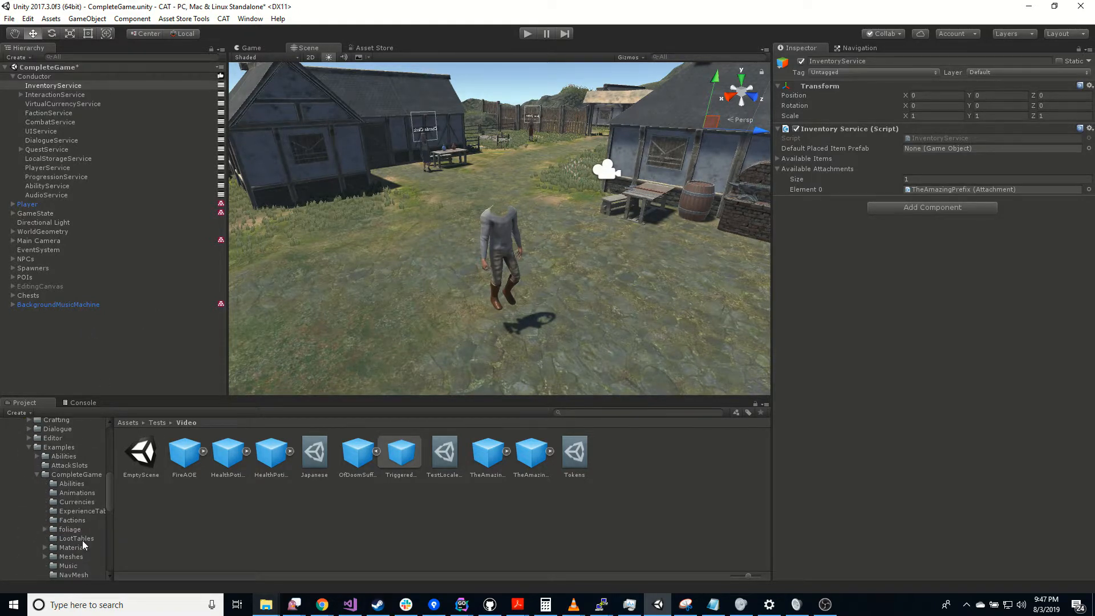
pyautogui.click(77, 538)
pyautogui.moveTo(132, 459); pyautogui.dragTo(47, 323)
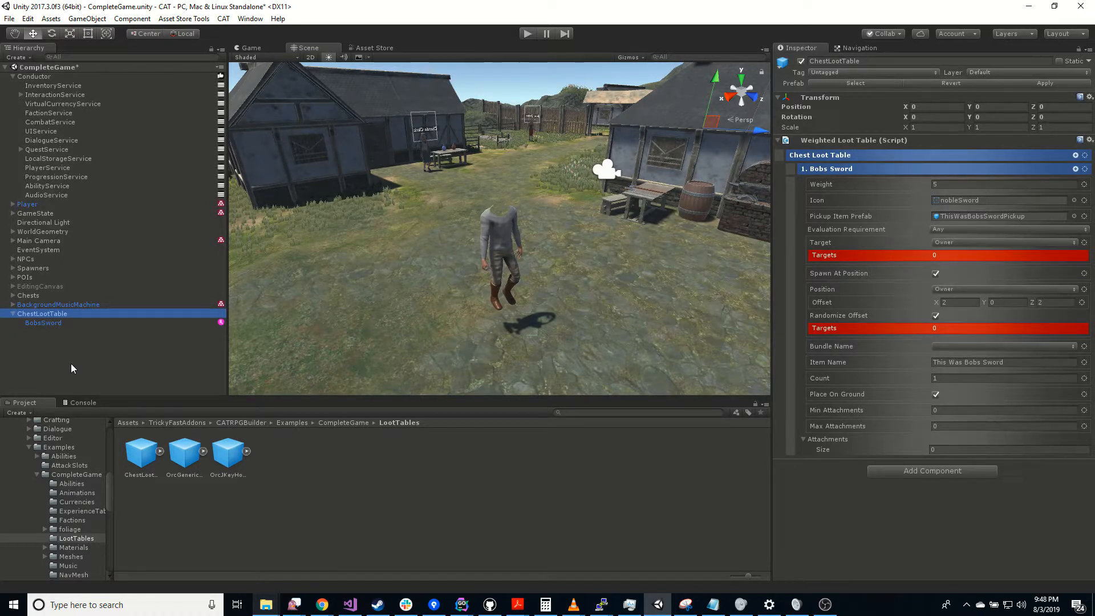
# - Set the size of the Attachments list on the loot table's BobsSword item to 1
pyautogui.click(60, 322)
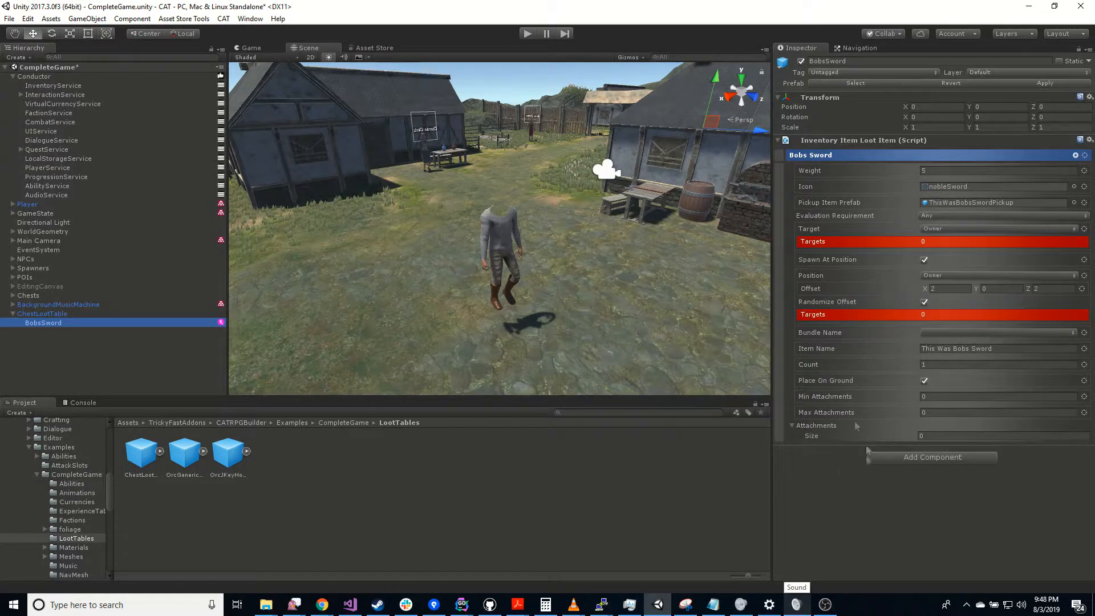
pyautogui.click(923, 436)
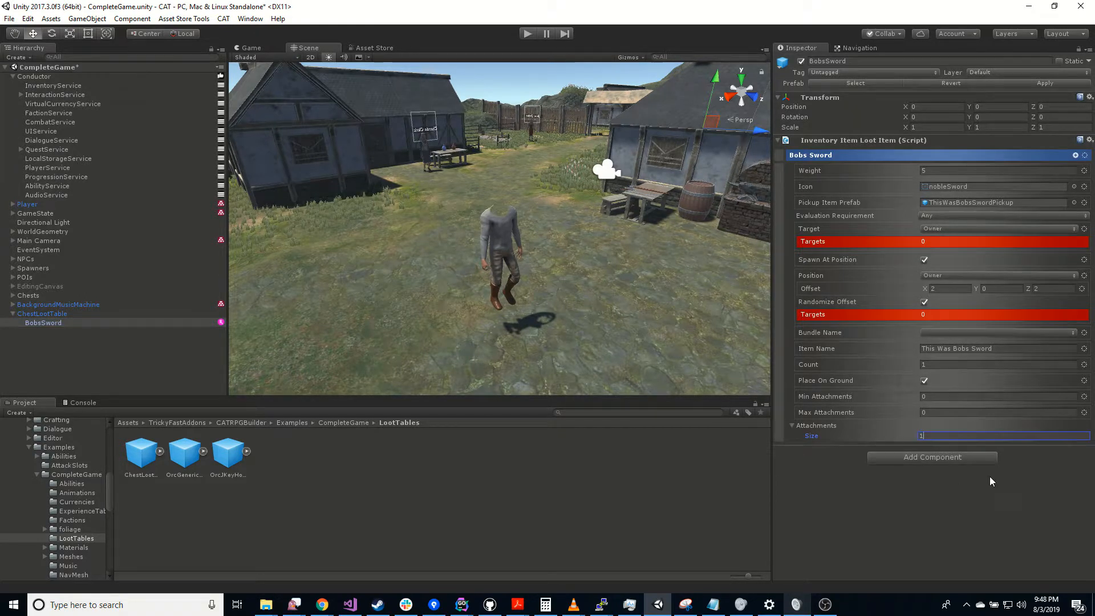
pyautogui.press('Return')
pyautogui.scroll(4, 65, 558)
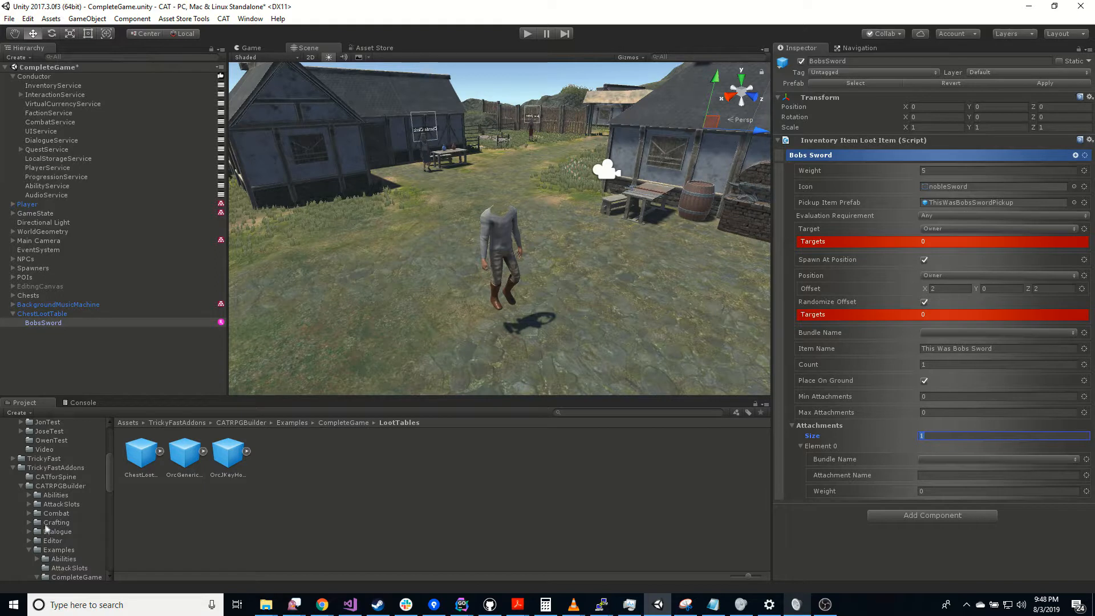
# - Set Element 0 of the BobsSword Attachments list to attachment name TheAmazingPrefix with a weight of 1
pyautogui.click(45, 452)
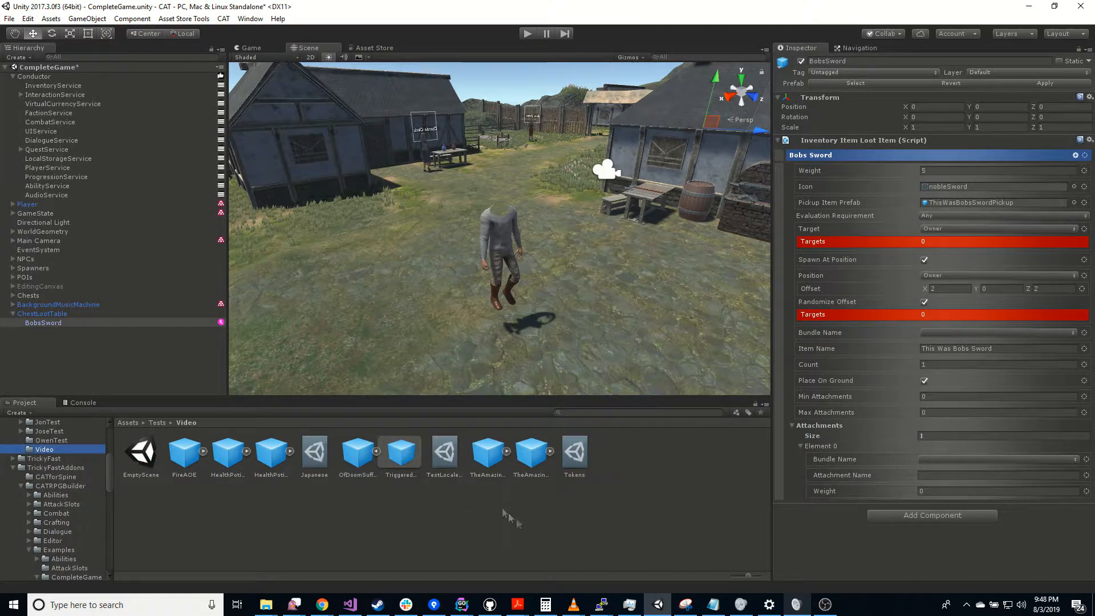
pyautogui.click(935, 475)
pyautogui.write('TheAmazi')
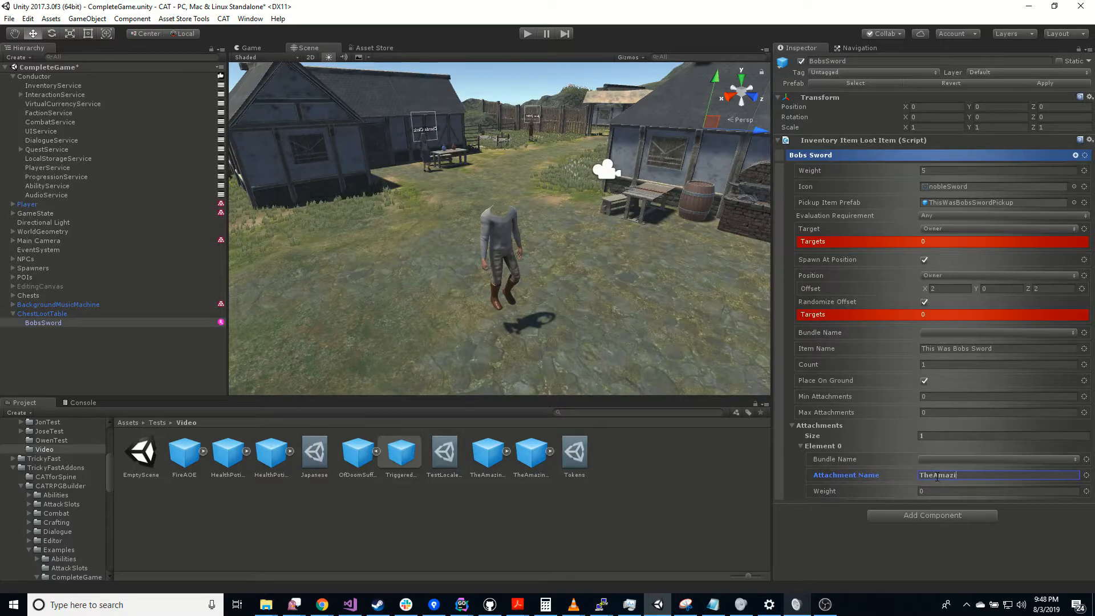
pyautogui.write('ngPrefix')
pyautogui.hotkey('ctrl', 'a')
pyautogui.click(939, 491)
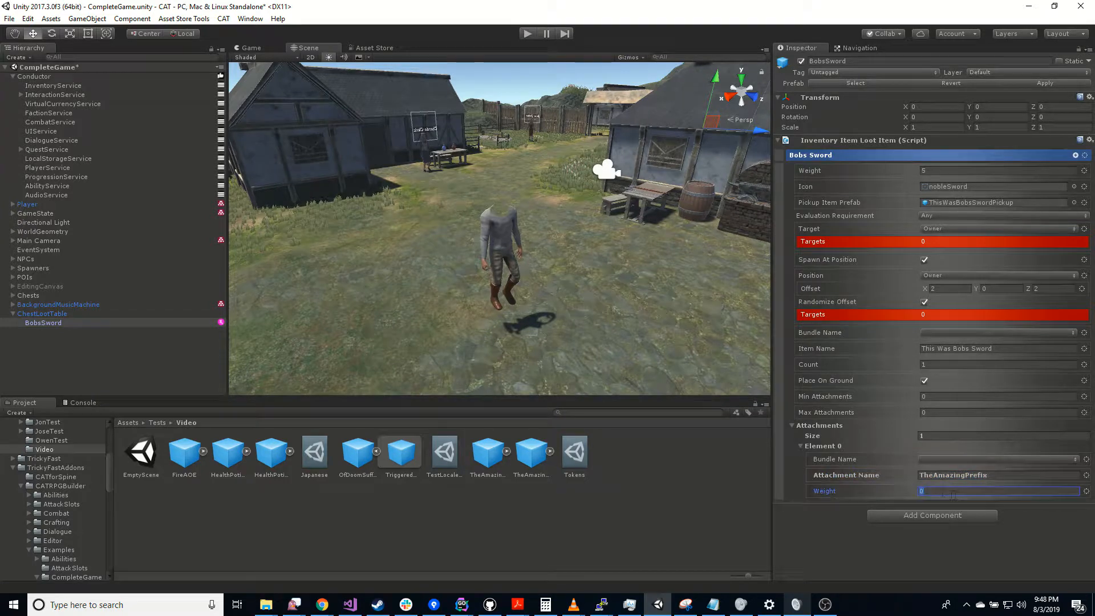
pyautogui.write('1')
pyautogui.click(862, 536)
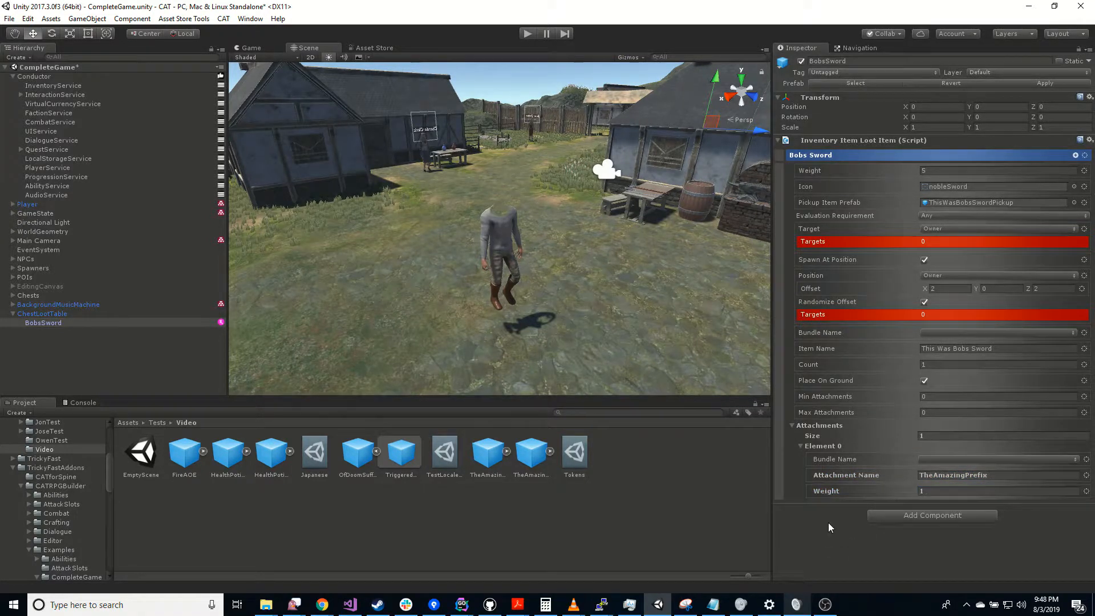
# - Set both Min Attachments and Max Attachments of the BobsSword loot item to 1
pyautogui.click(932, 399)
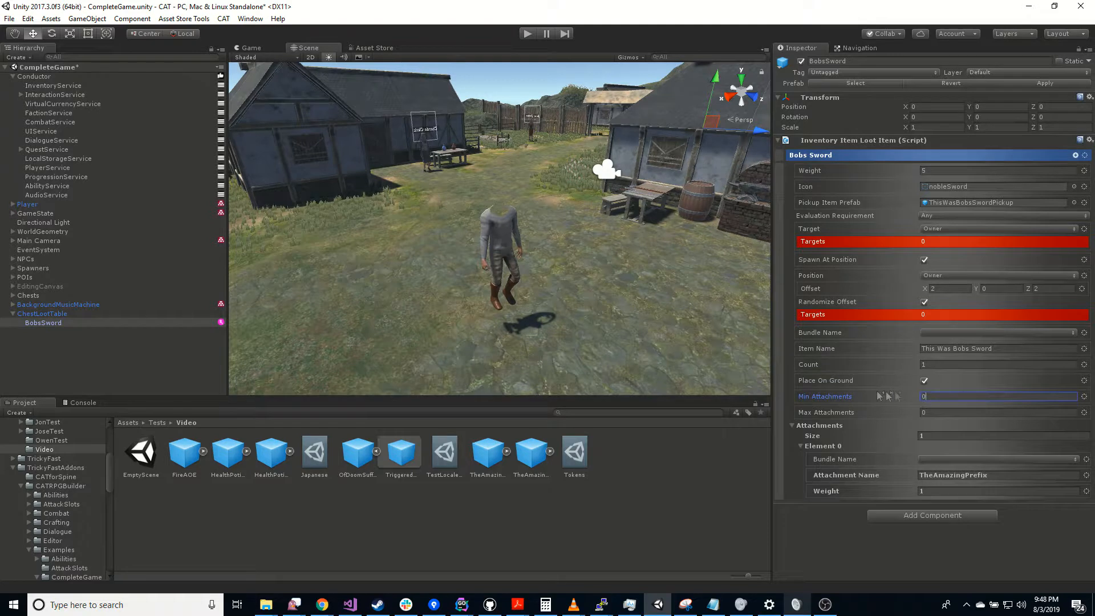
pyautogui.write('1')
pyautogui.click(838, 414)
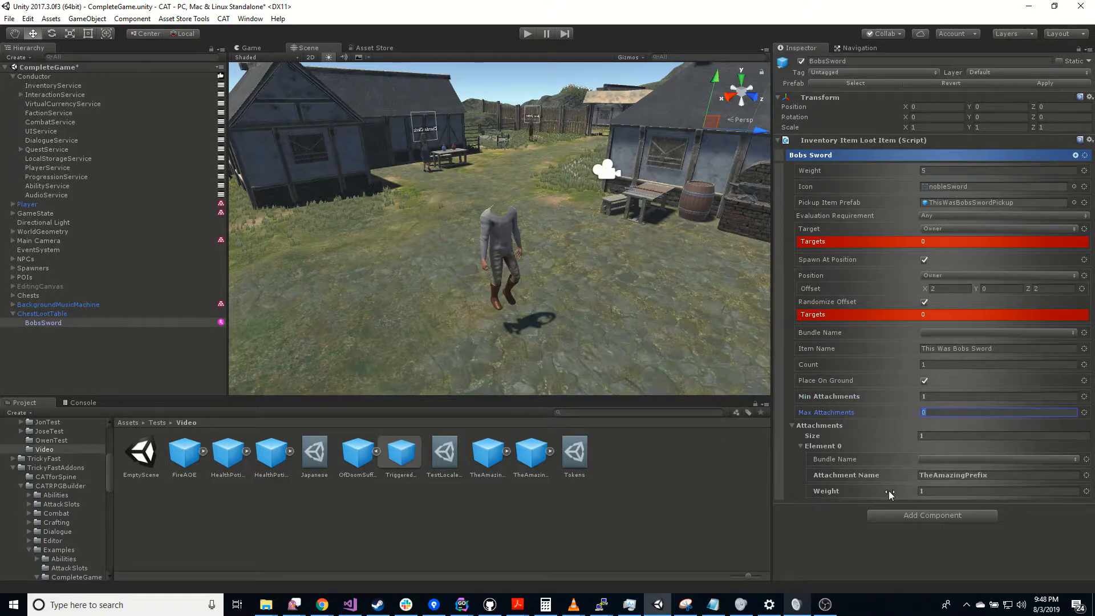
pyautogui.write('1')
pyautogui.click(821, 561)
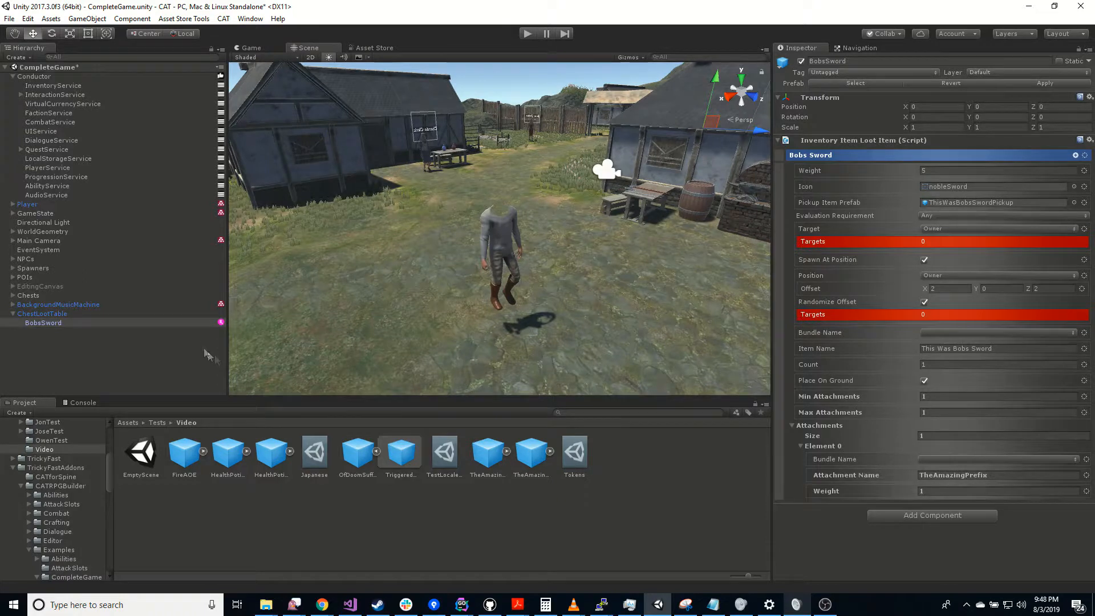
# - Apply the BobsSword changes to the prefab and delete the ChestLootTable instance from the scene
pyautogui.click(1054, 83)
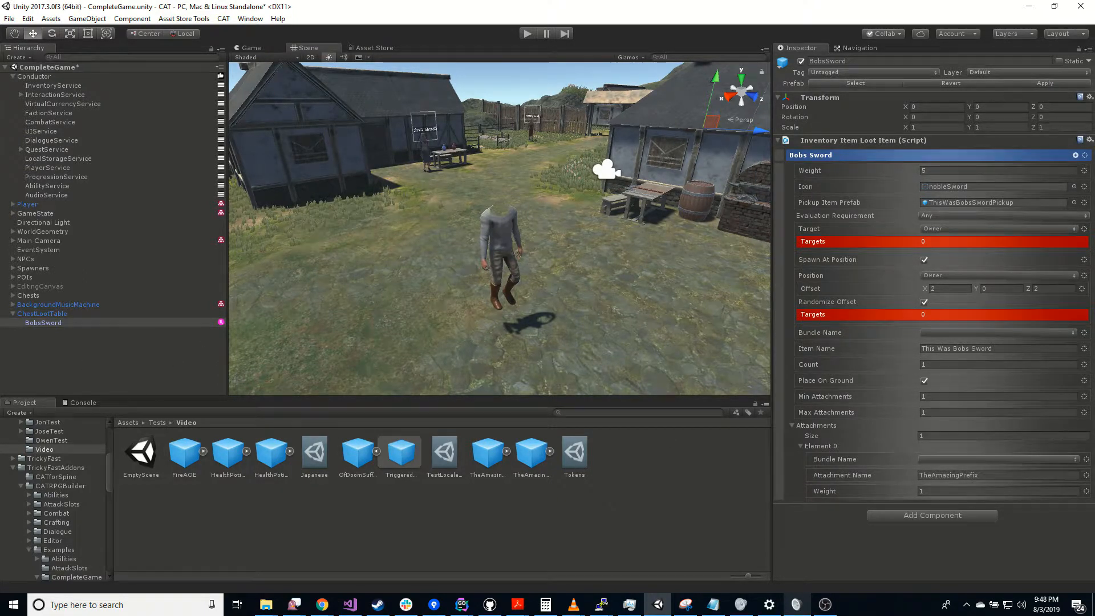
pyautogui.click(49, 314)
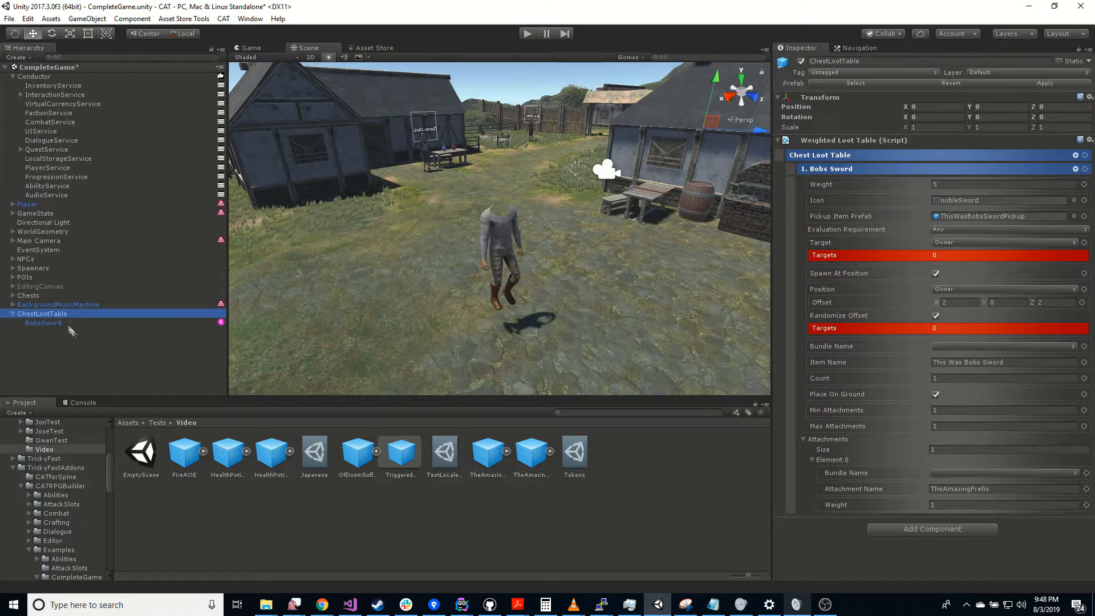
pyautogui.press('Delete')
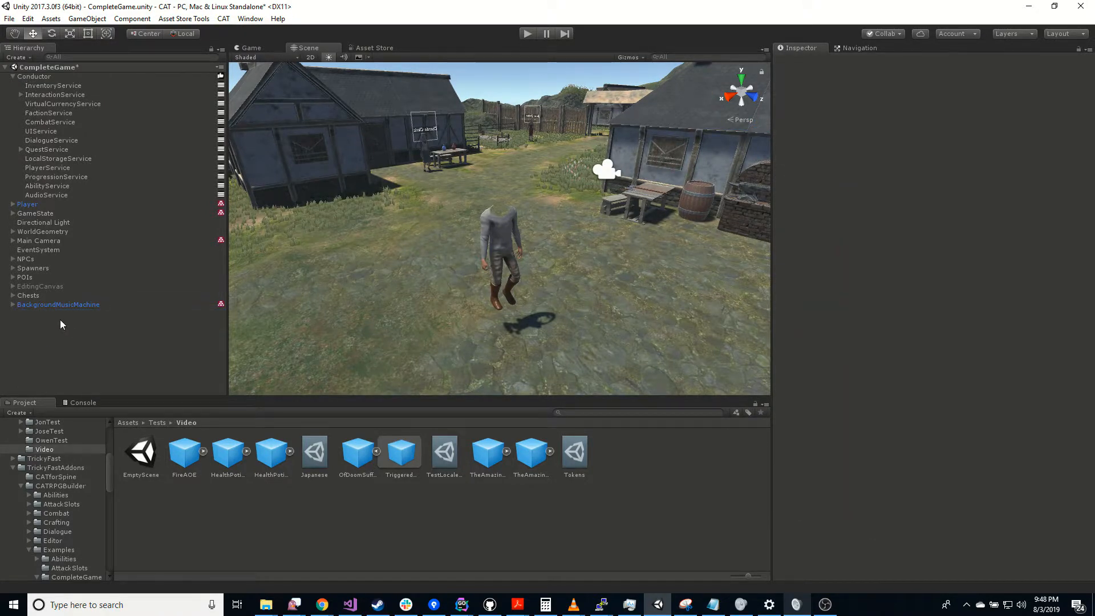
# - Run the game, turn the player toward the smithy, and open the player's inventory
pyautogui.click(525, 34)
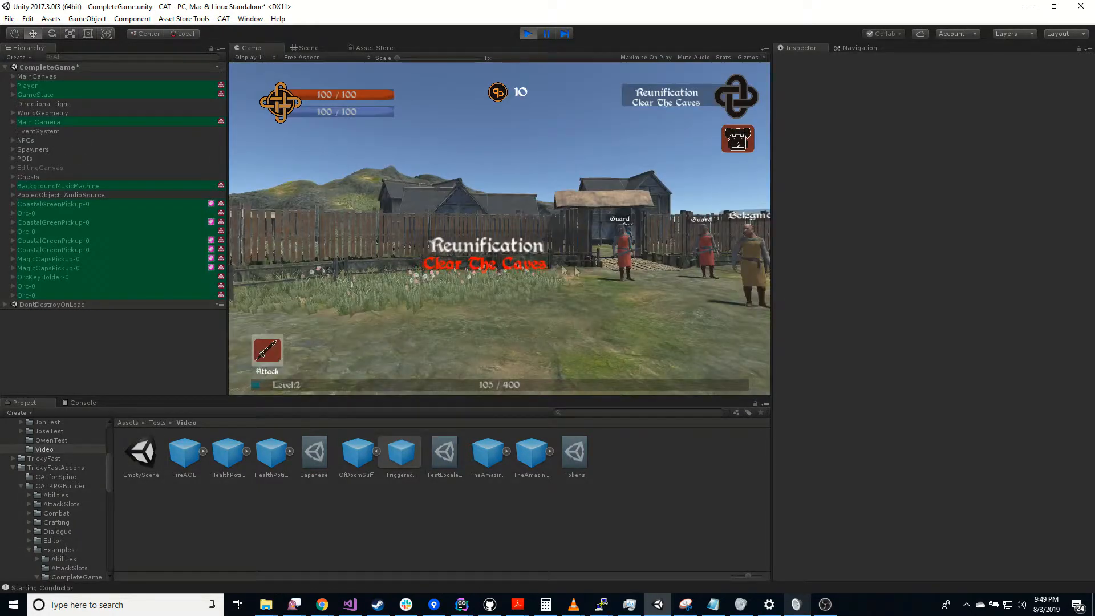
pyautogui.moveTo(566, 294); pyautogui.dragTo(359, 268, button='right')
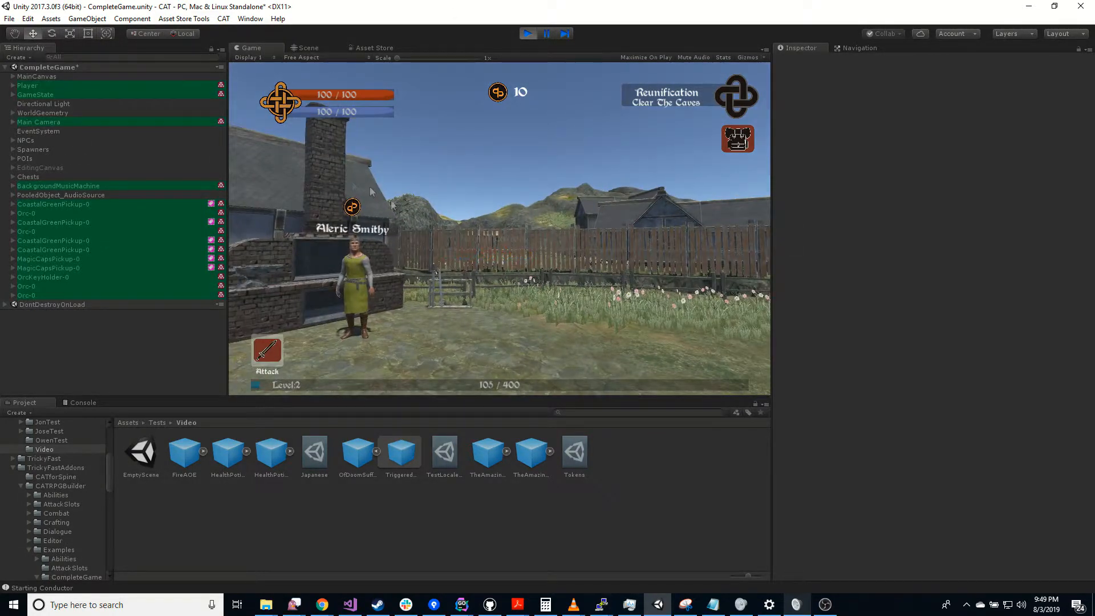
pyautogui.moveTo(597, 244); pyautogui.dragTo(456, 273, button='right')
pyautogui.click(741, 147)
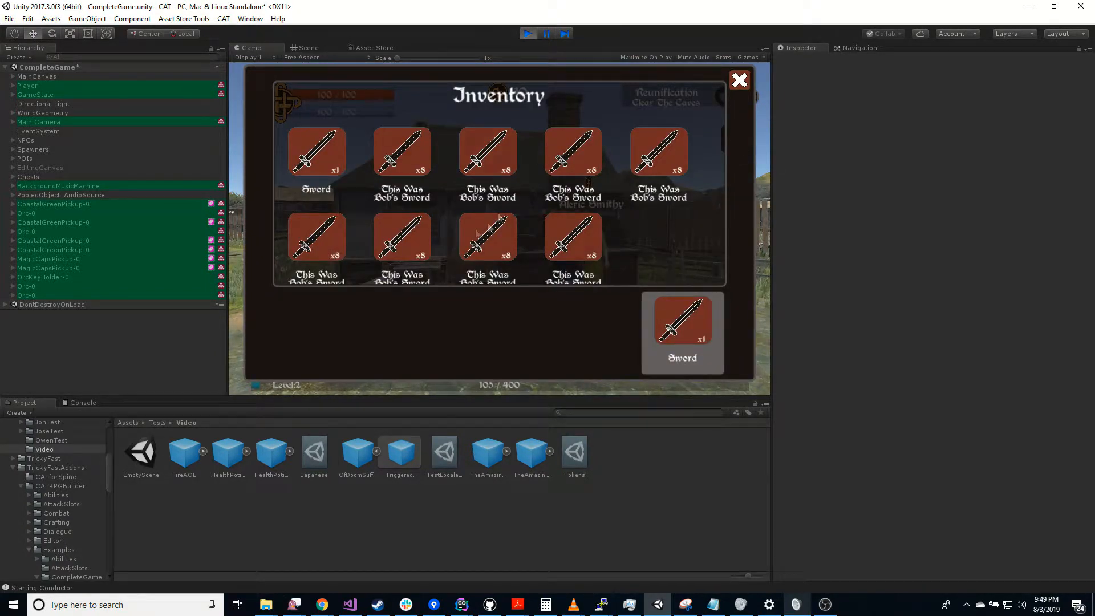
# - Drop every This Was Bob's Sword item out of the inventory, keeping only the plain Sword
pyautogui.moveTo(363, 313); pyautogui.dragTo(368, 381)
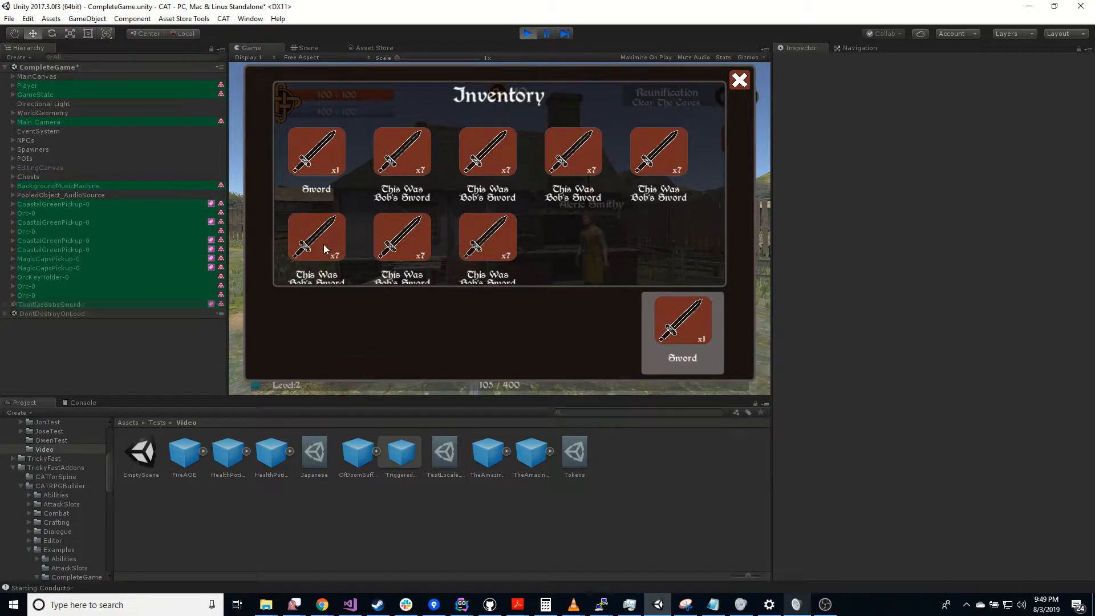
pyautogui.moveTo(333, 240); pyautogui.dragTo(427, 356)
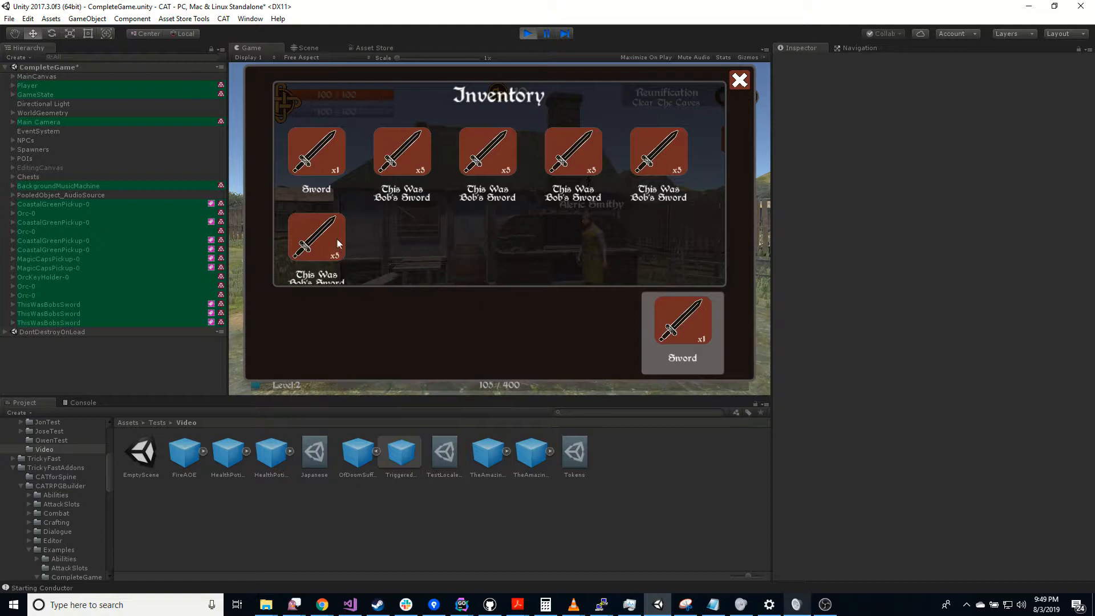
pyautogui.moveTo(316, 237); pyautogui.dragTo(436, 358)
pyautogui.moveTo(392, 192); pyautogui.dragTo(465, 356)
pyautogui.moveTo(401, 164); pyautogui.dragTo(450, 349)
pyautogui.moveTo(487, 151); pyautogui.dragTo(462, 333)
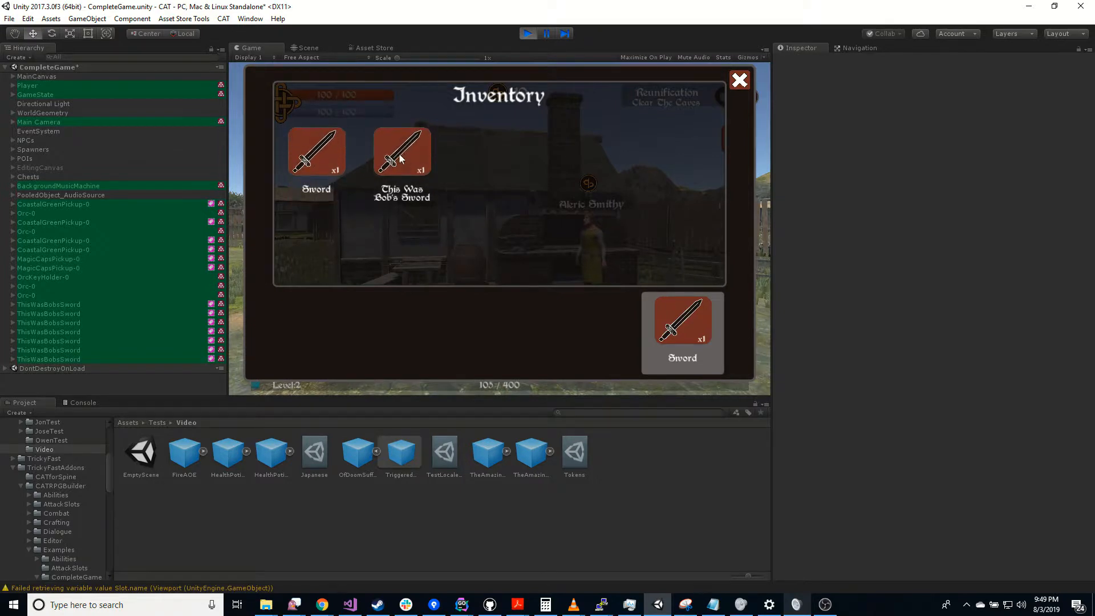
pyautogui.moveTo(522, 171); pyautogui.dragTo(443, 382)
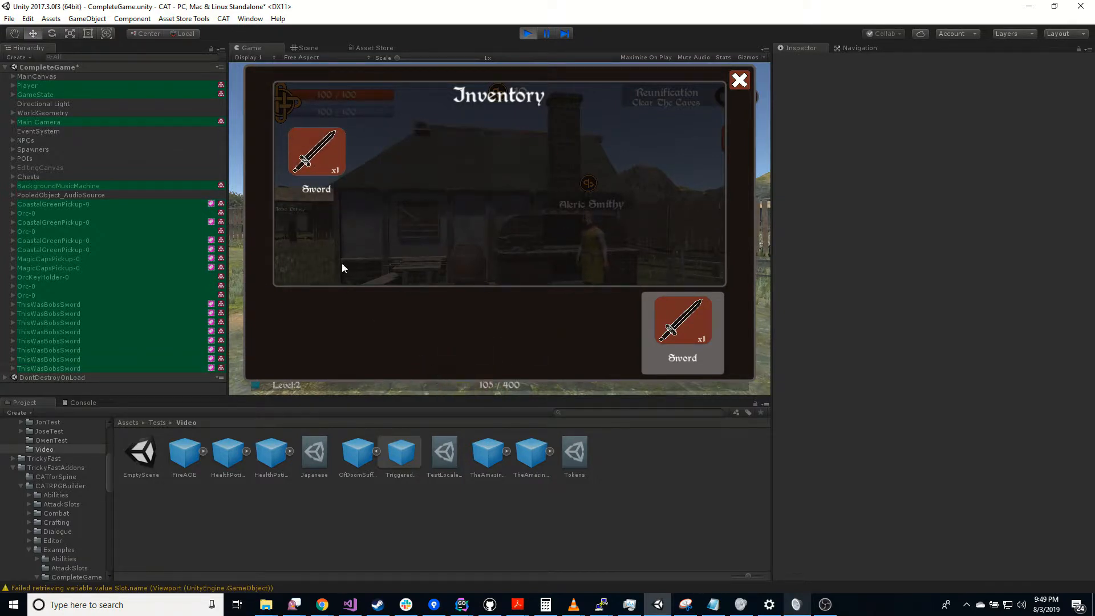
# - Expand the Player's RightHand Sword down to its OnEquip ConditionalAction and examine the SlotTypeCondition
pyautogui.click(13, 85)
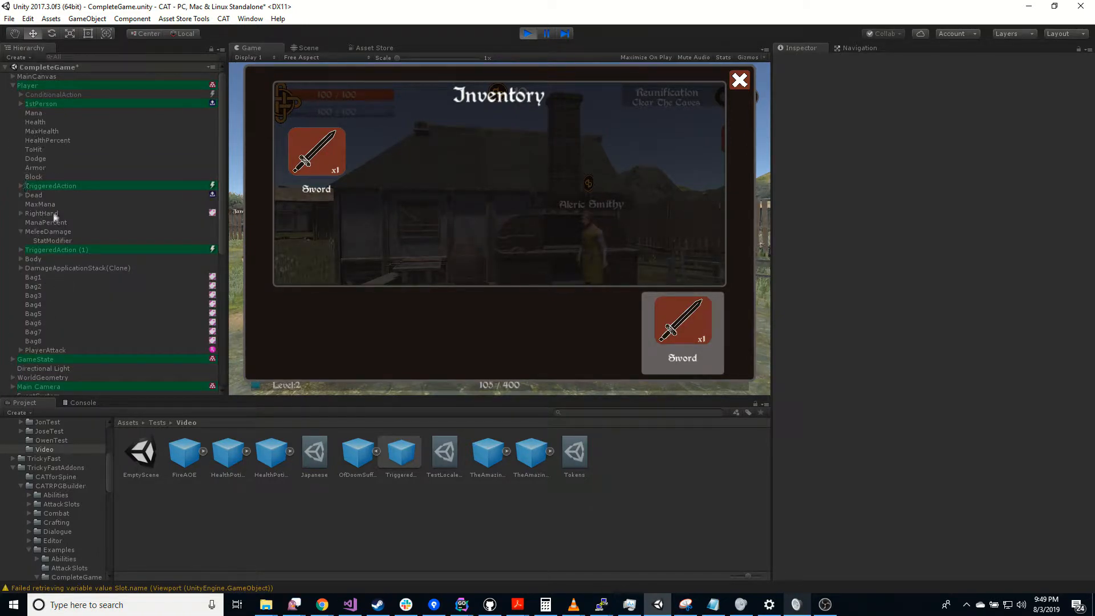
pyautogui.click(20, 213)
pyautogui.click(28, 222)
pyautogui.click(36, 231)
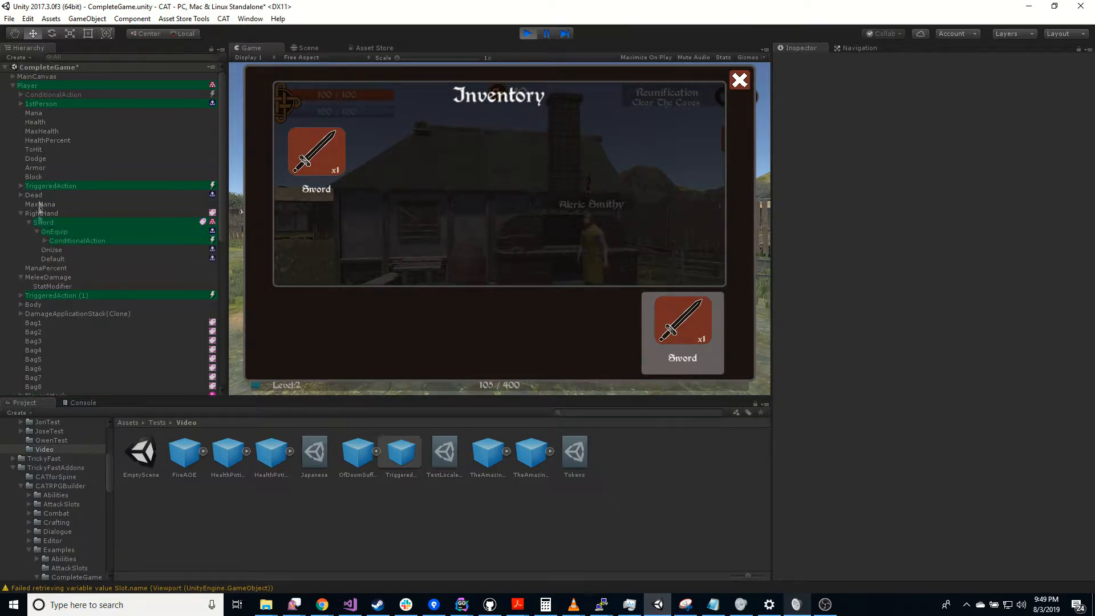
pyautogui.click(45, 241)
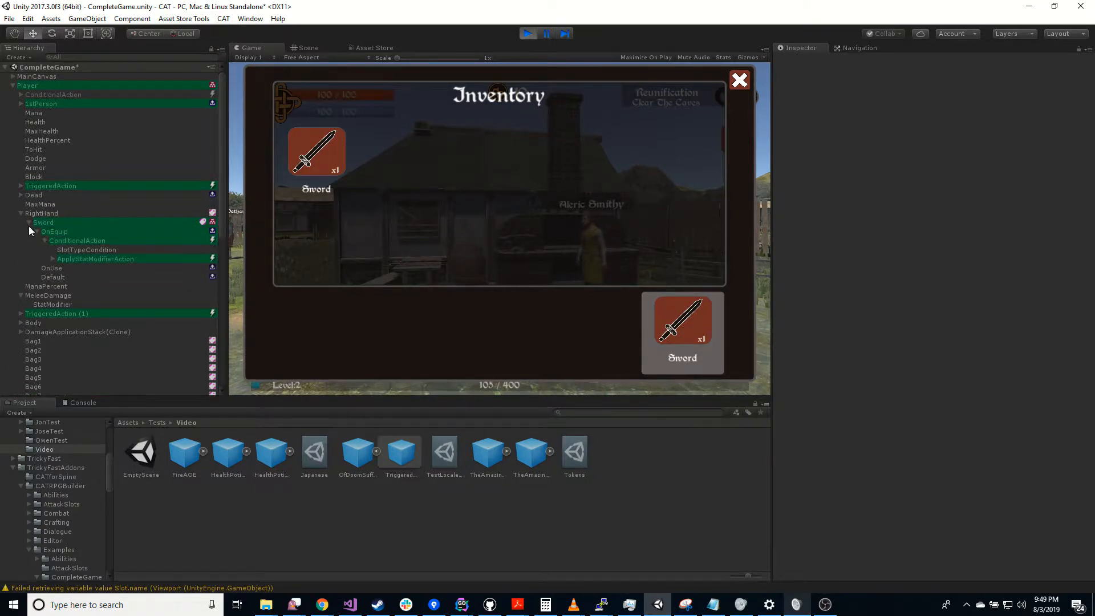
pyautogui.click(84, 249)
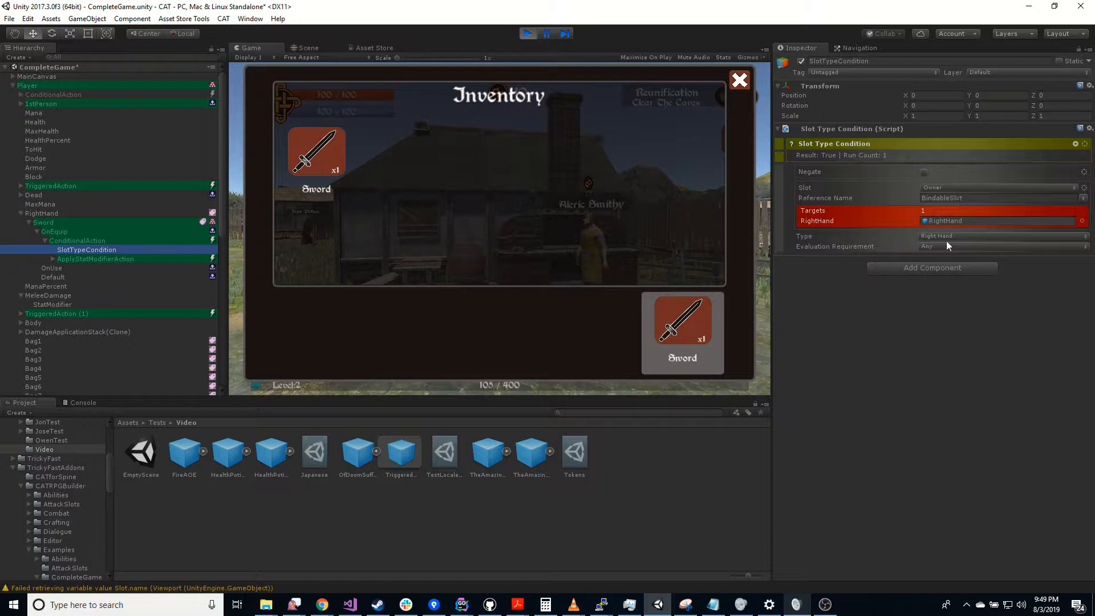
# - Examine the StatModifier under the Sword's ApplyStatModifierAction and the one under the Player's MeleeDamage stat
pyautogui.click(52, 259)
pyautogui.click(82, 260)
pyautogui.click(85, 269)
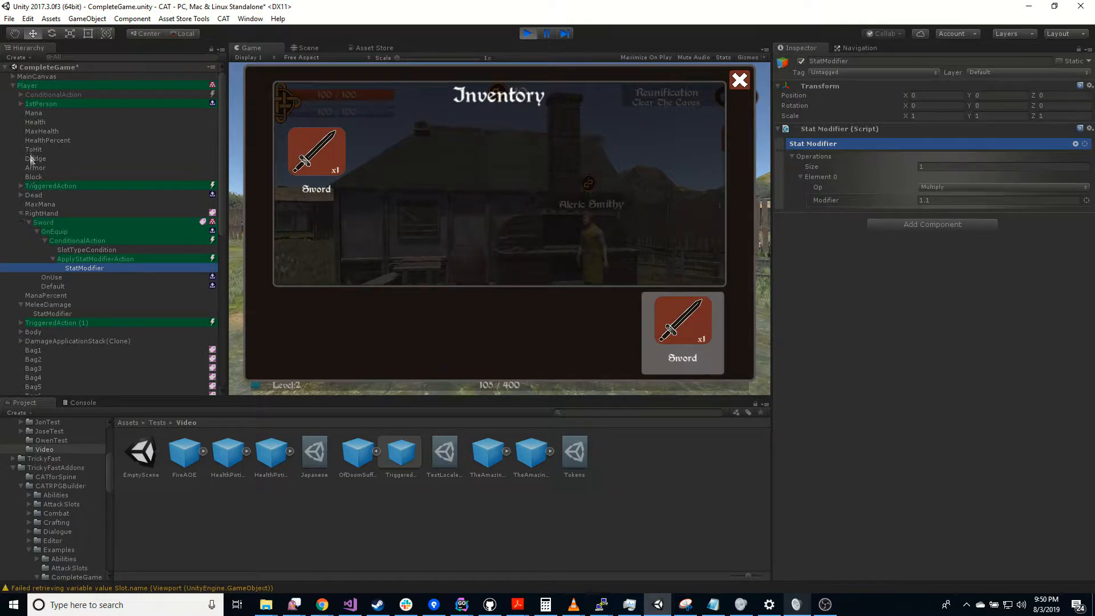
pyautogui.click(59, 305)
pyautogui.click(59, 315)
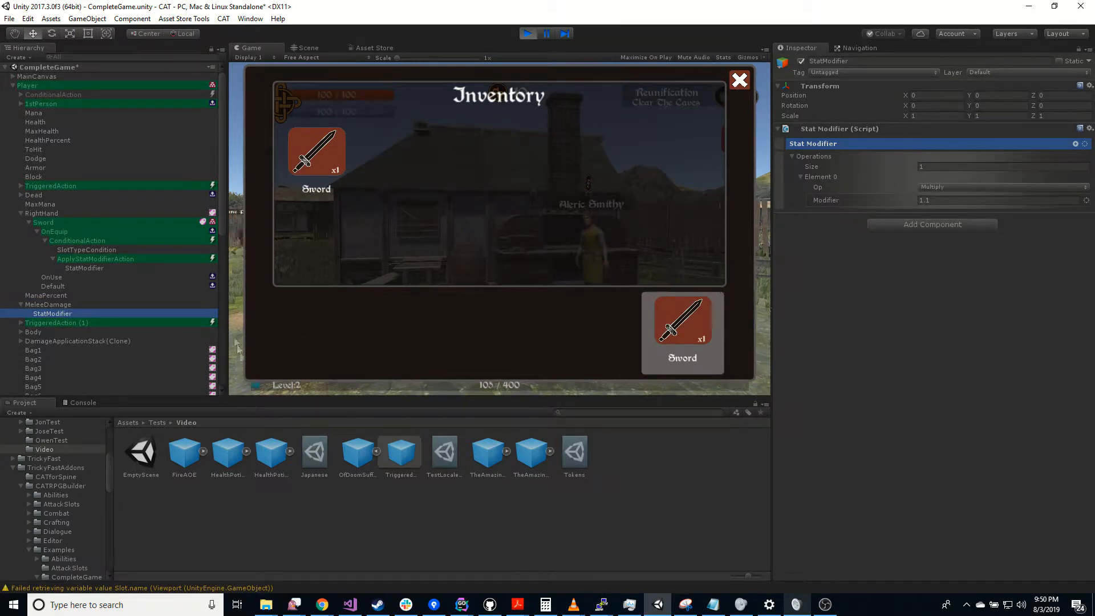
# - Close the inventory, walk the player up to the barrel beside the smithy, and break it
pyautogui.click(740, 82)
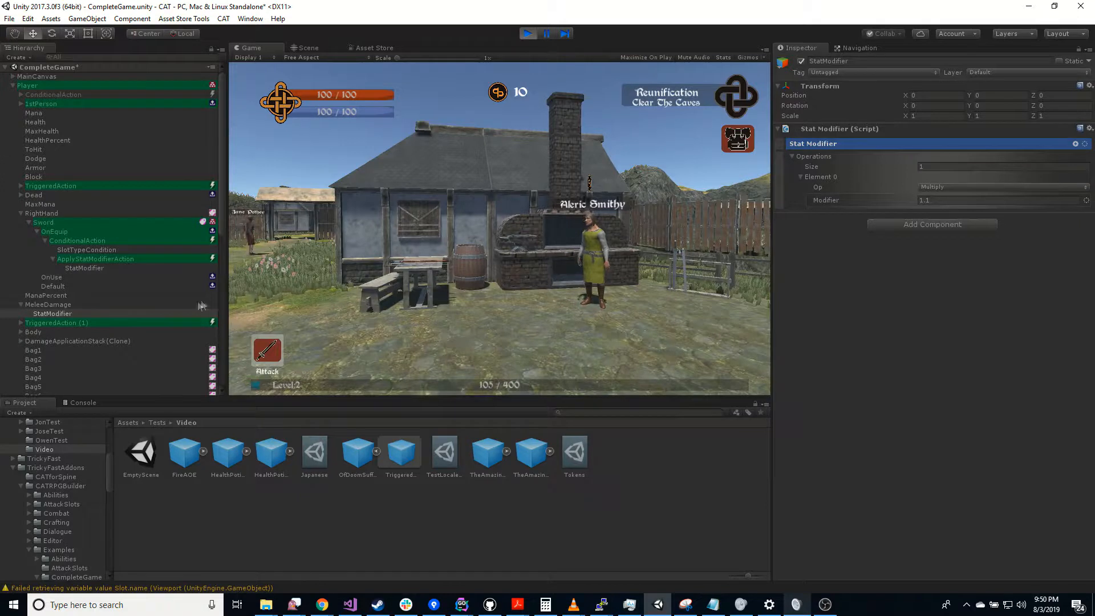
pyautogui.moveTo(444, 363); pyautogui.dragTo(475, 317, button='right')
pyautogui.press('w')
pyautogui.press('w')
pyautogui.press('s')
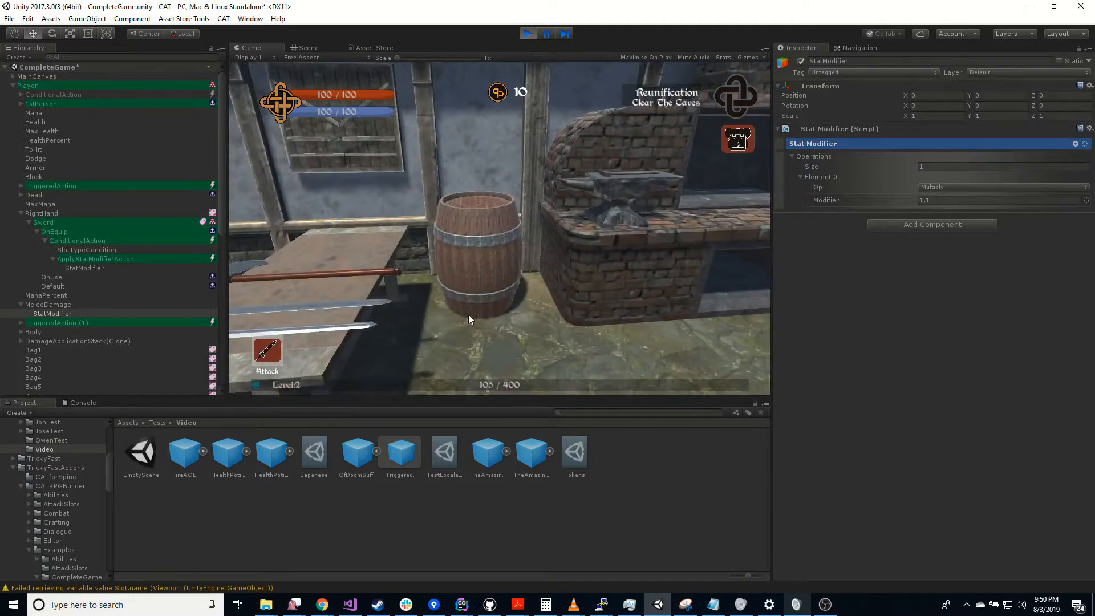
pyautogui.click(469, 315)
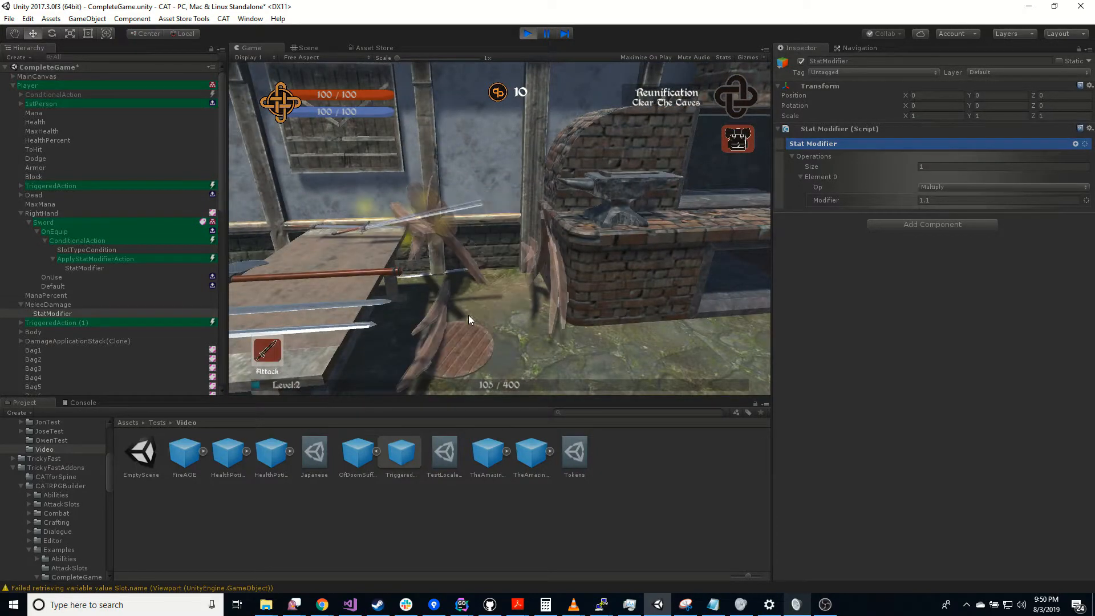
# - Move the player to the weapons table and pick up the sword dropped from the barrel
pyautogui.press('s')
pyautogui.moveTo(488, 315); pyautogui.dragTo(321, 314, button='right')
pyautogui.press('w')
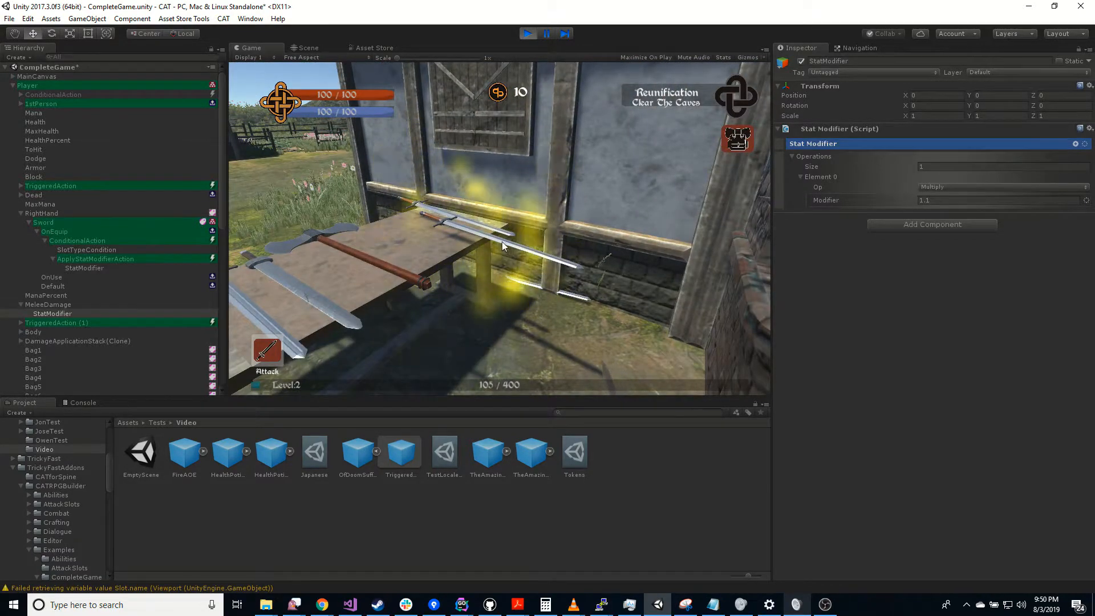
pyautogui.press('w')
pyautogui.press('s')
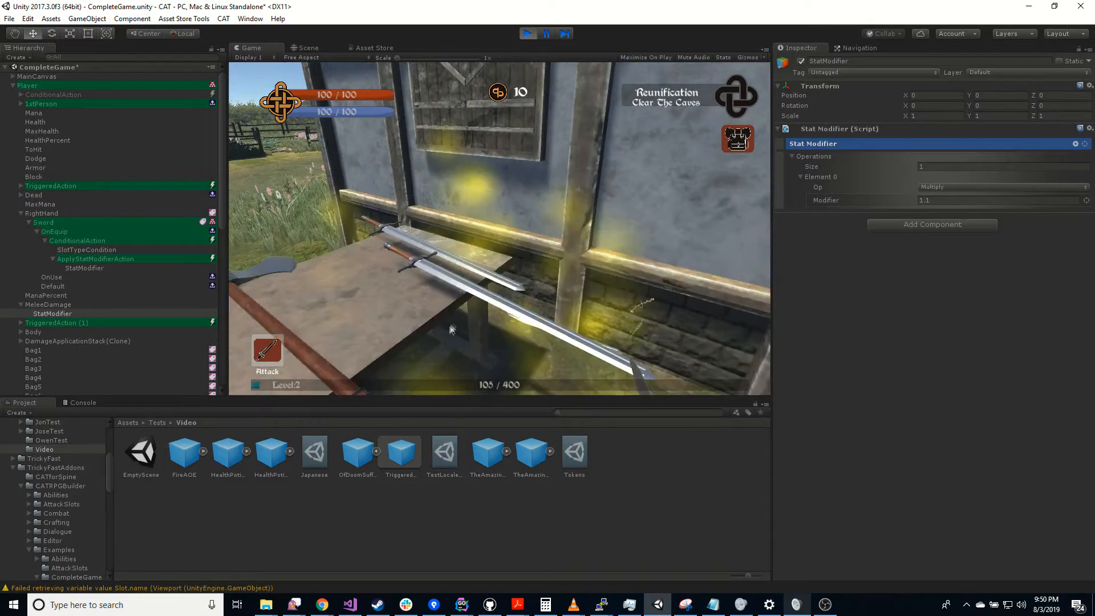
pyautogui.click(476, 292)
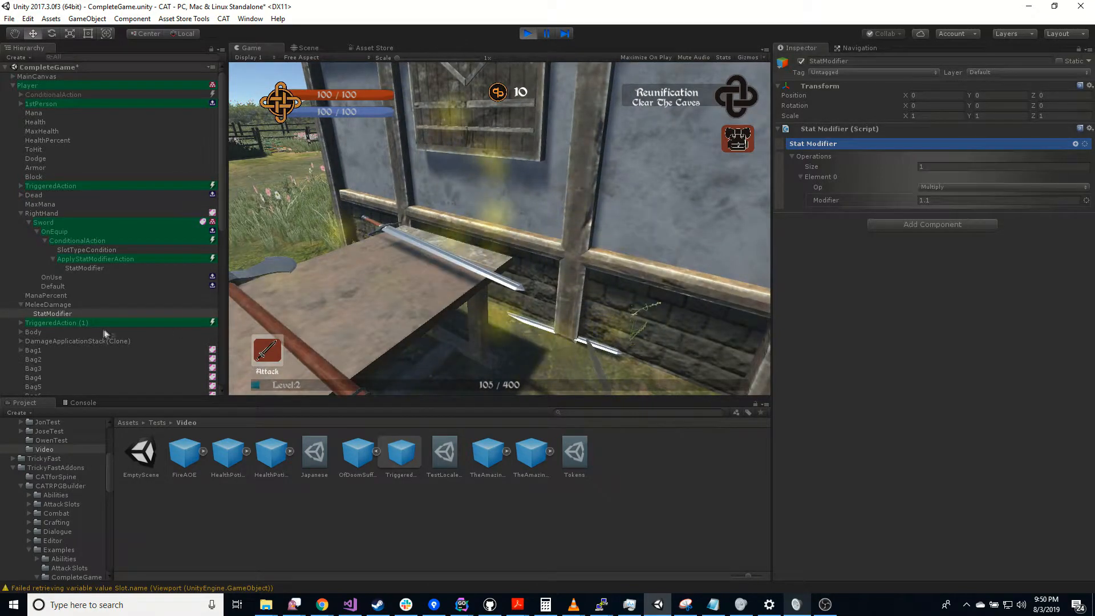
# - Expand the Player's Bag1 and the ThisWasBobsSword inside it to examine the sword's child objects
pyautogui.scroll(-10, 124, 293)
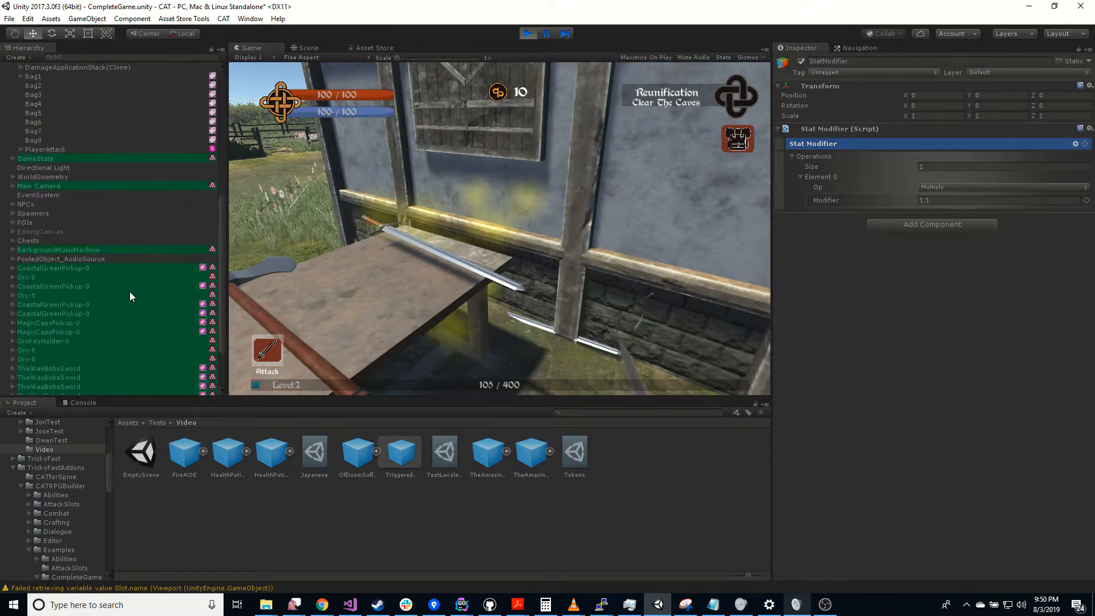
pyautogui.scroll(10, 143, 291)
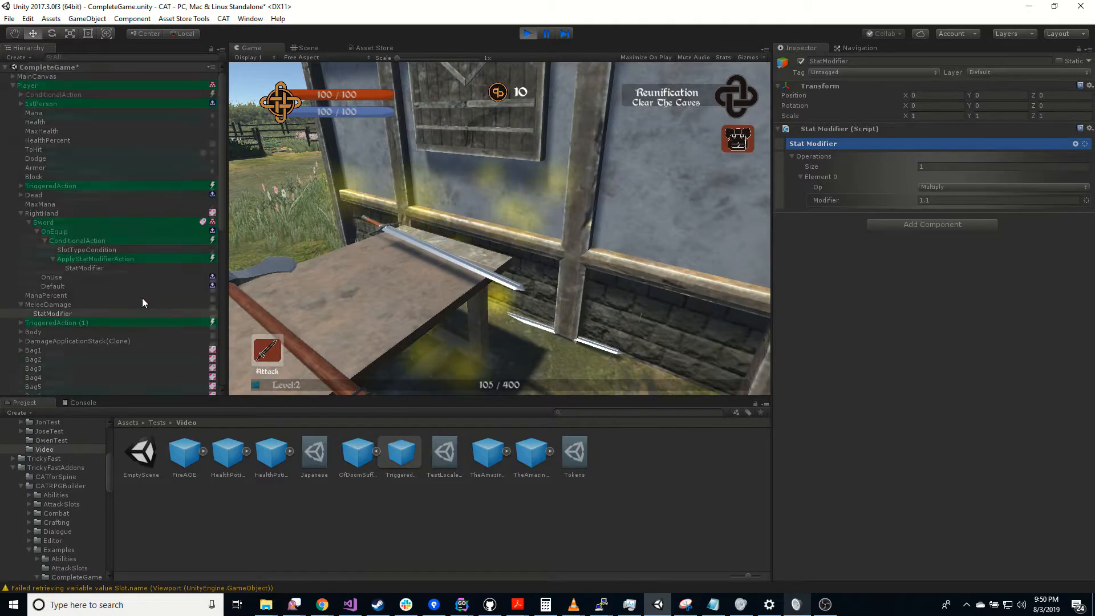
pyautogui.click(20, 281)
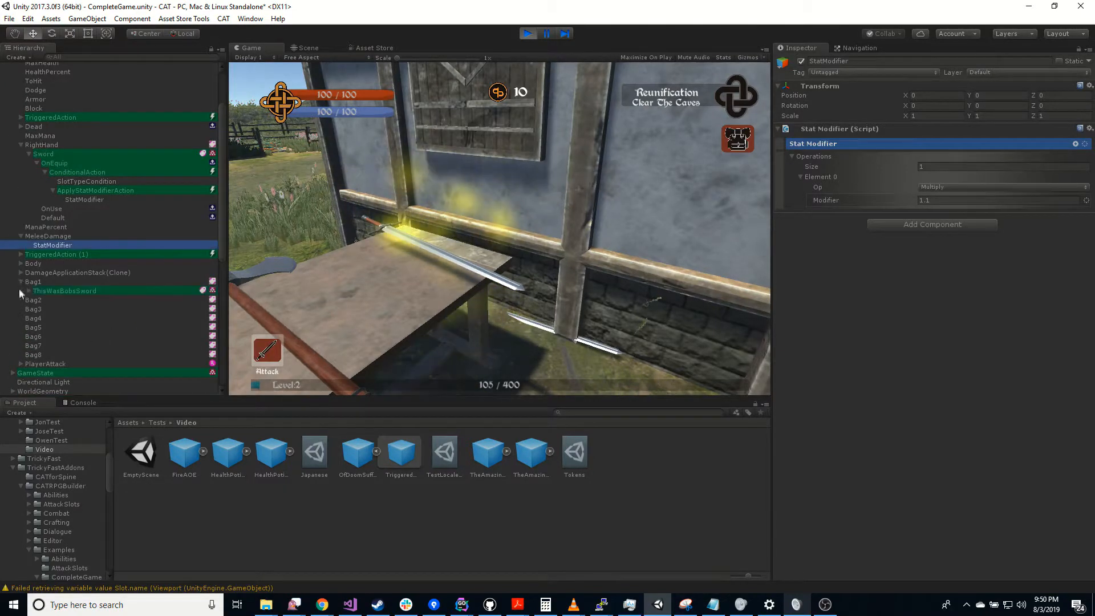
pyautogui.click(28, 291)
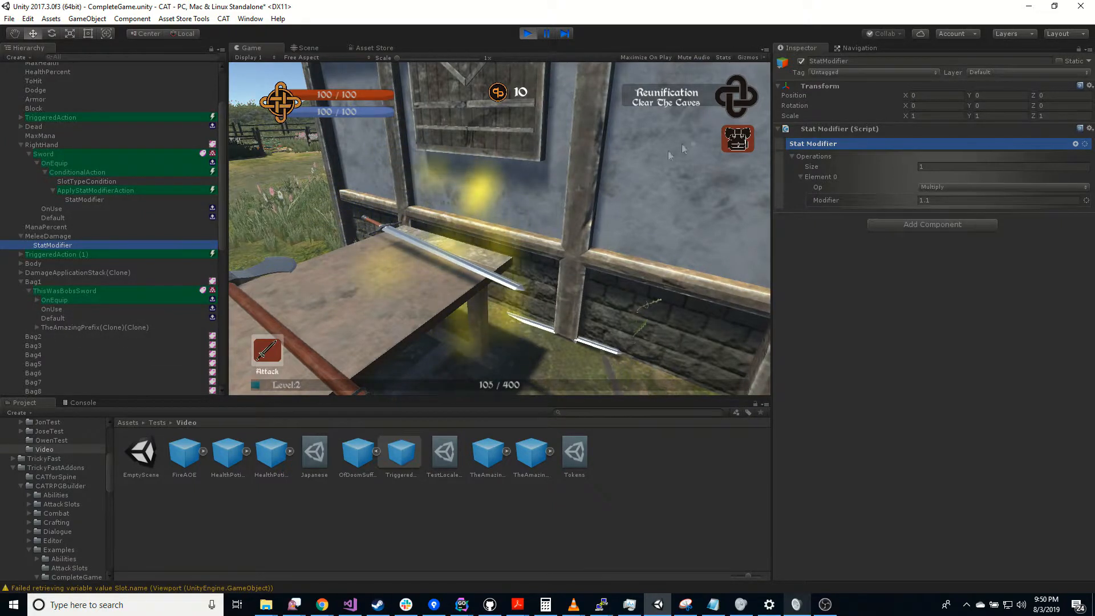
# - Open the inventory and view the details of the sword named The Amazing This Was Bob's Sword
pyautogui.click(729, 143)
pyautogui.click(730, 143)
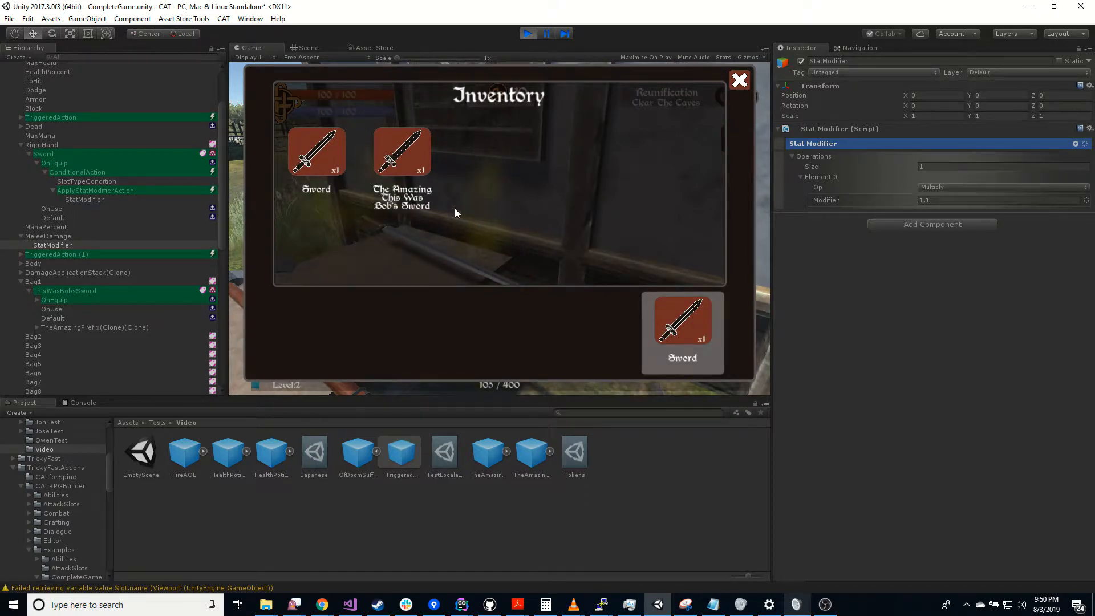
pyautogui.click(403, 153)
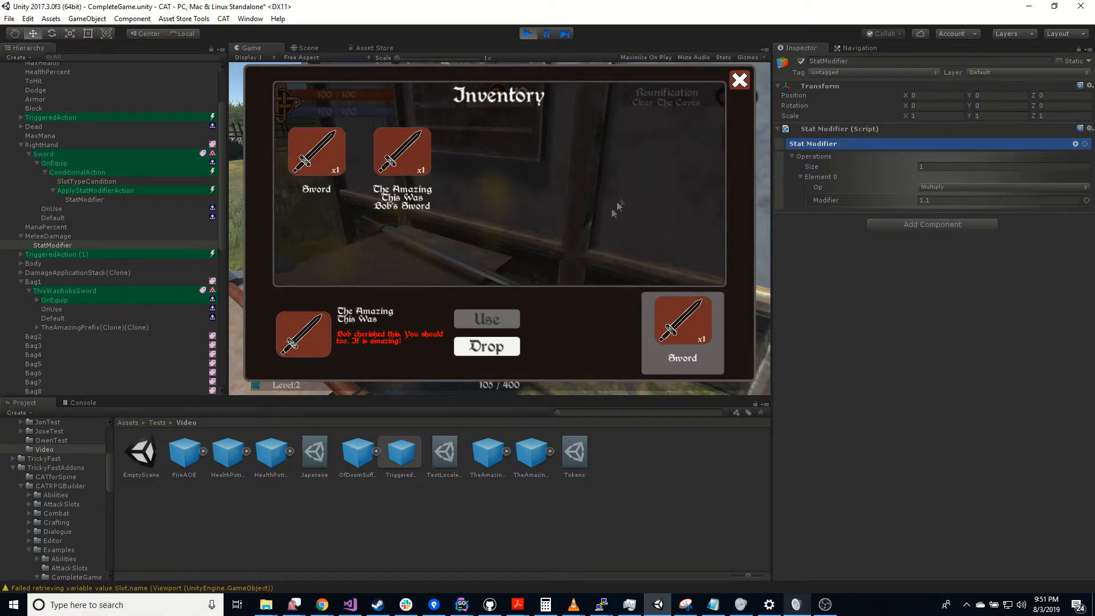
# - Reopen the inventory and equip The Amazing This Was Bob's Sword in place of the plain Sword
pyautogui.click(739, 80)
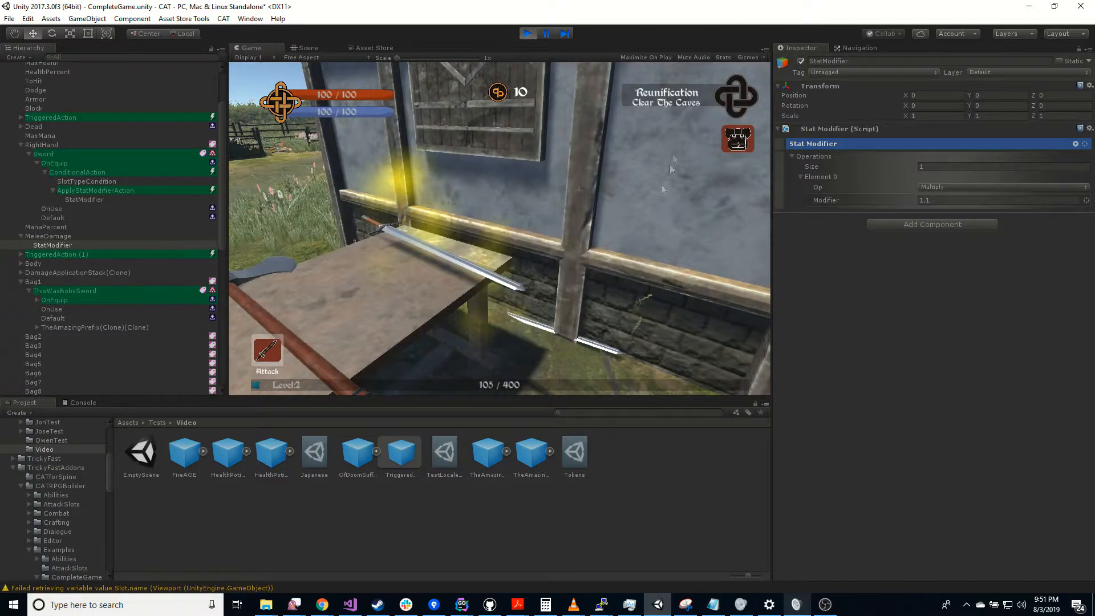
pyautogui.press('i')
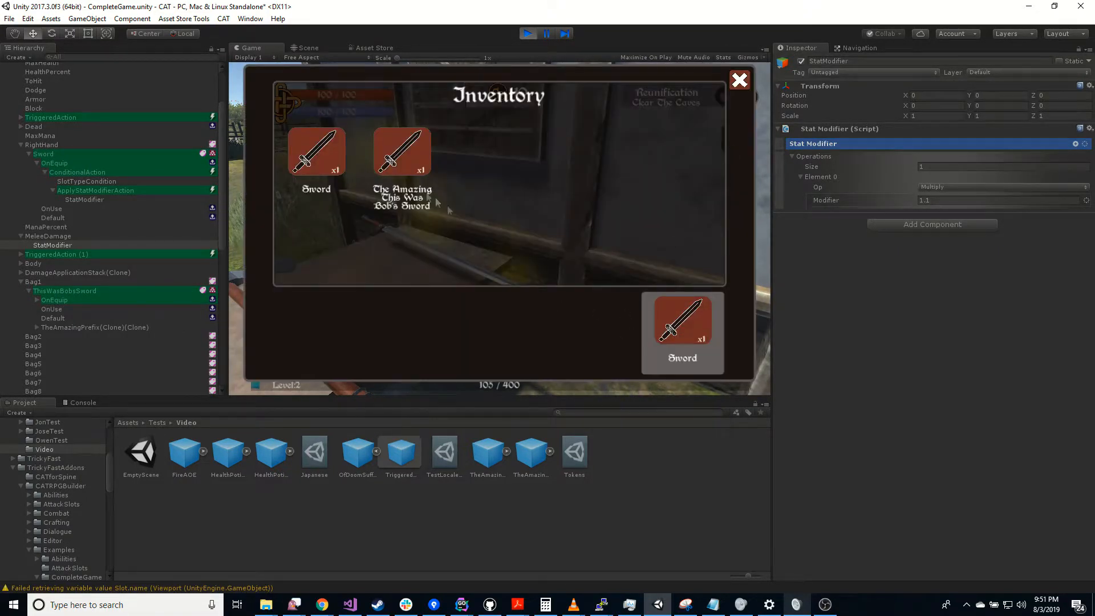
pyautogui.moveTo(396, 153); pyautogui.dragTo(669, 319)
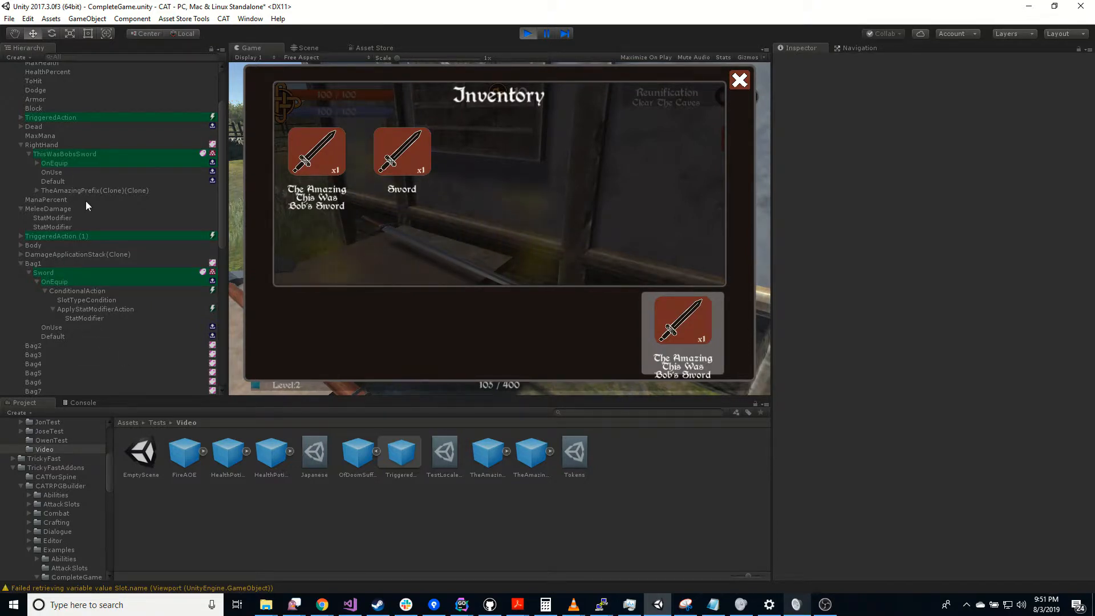
# - Expand TheAmazingPrefix under the equipped sword down to its ApplyStatModifierAction and examine that action's settings
pyautogui.scroll(3, 86, 206)
pyautogui.click(36, 224)
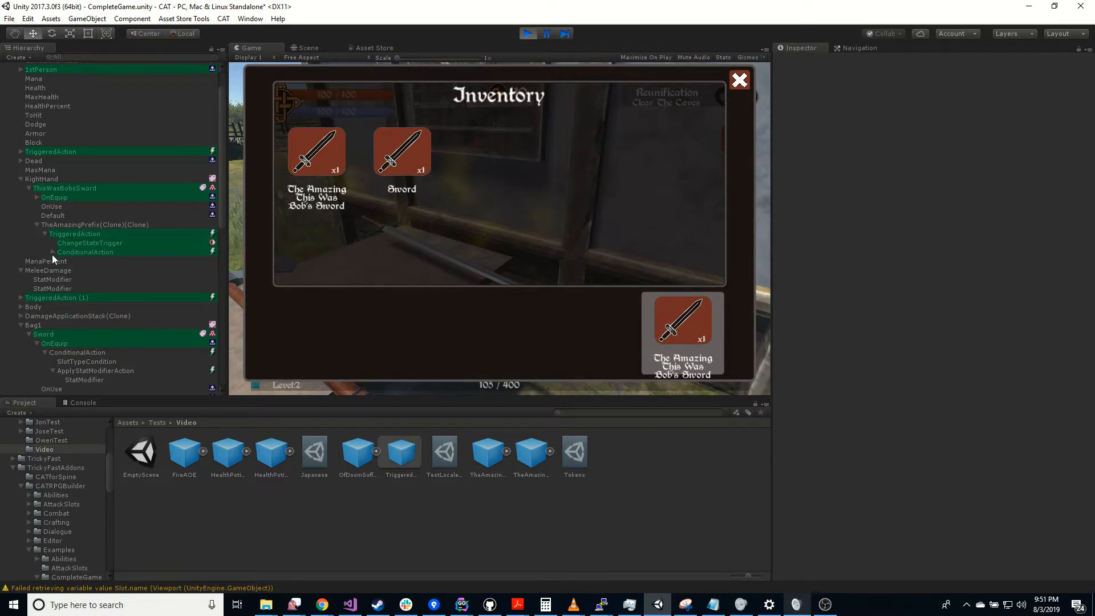
pyautogui.click(52, 253)
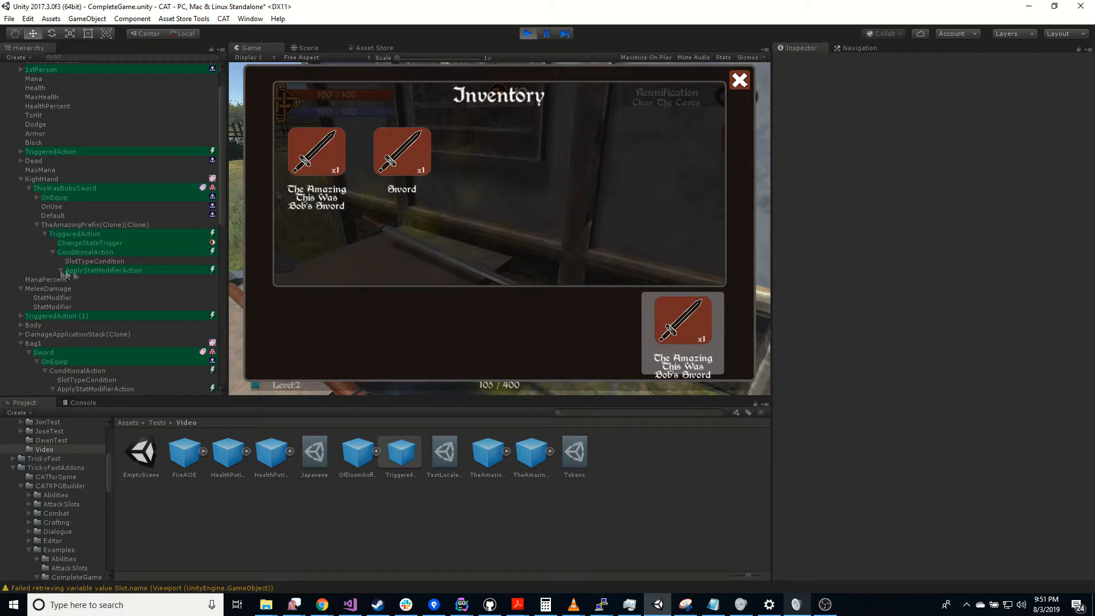
pyautogui.click(59, 269)
pyautogui.click(115, 267)
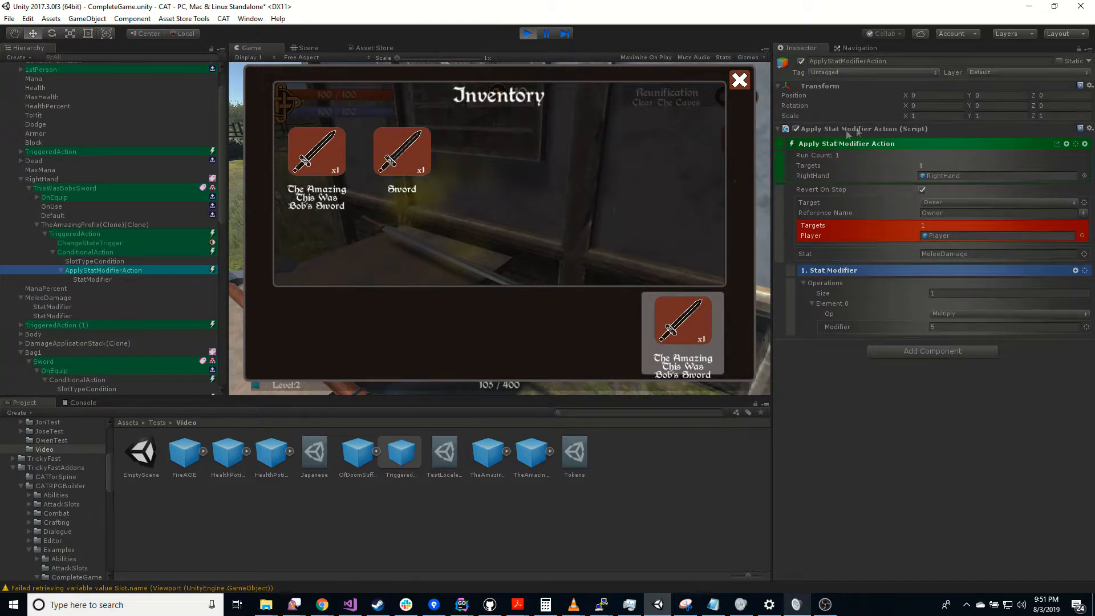
# - Inspect the second MeleeDamage StatModifier, then expand the equipped sword's OnEquip state and examine its own StatModifier
pyautogui.scroll(3, 64, 185)
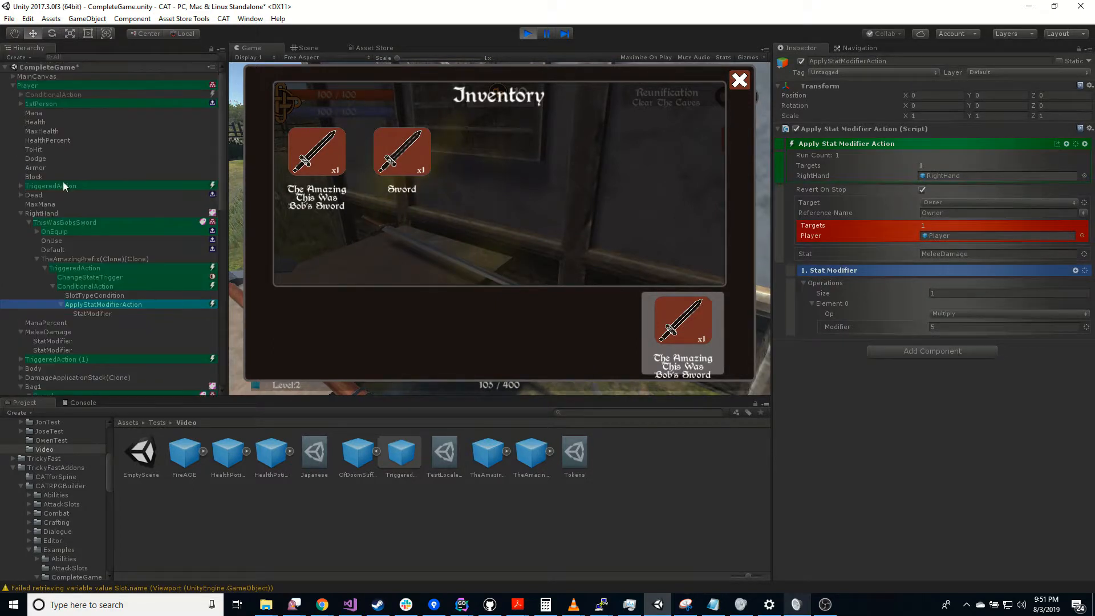
pyautogui.click(36, 232)
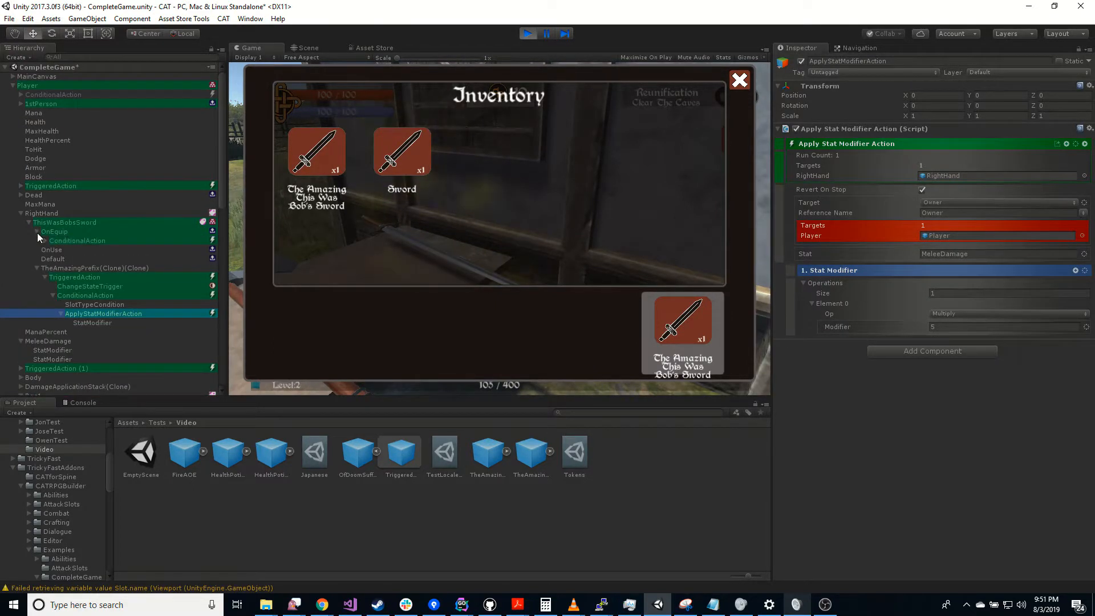
pyautogui.click(44, 241)
pyautogui.click(45, 241)
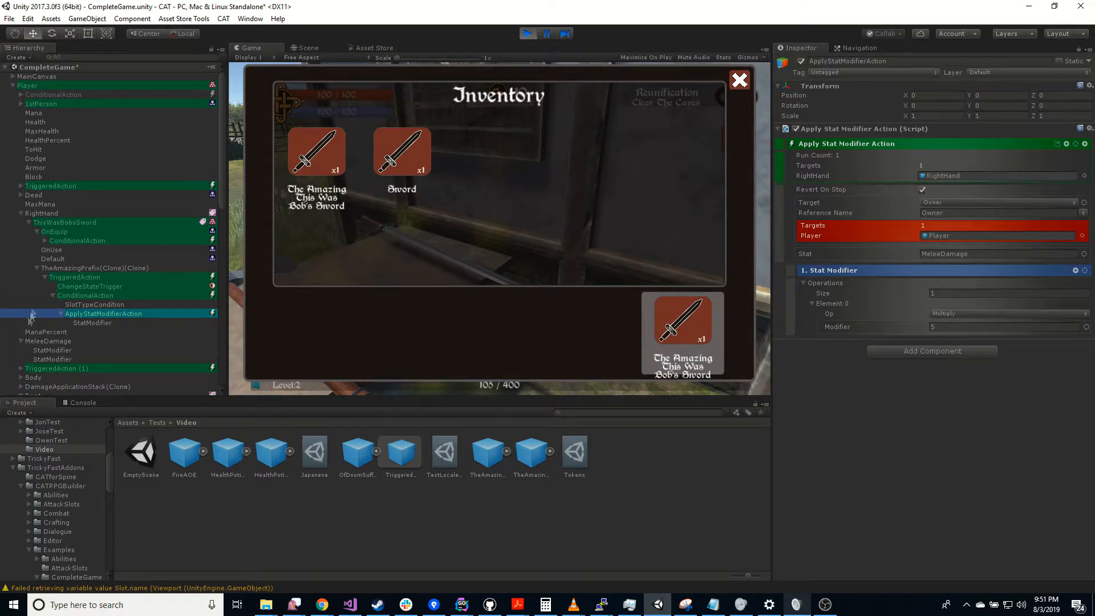
pyautogui.click(67, 358)
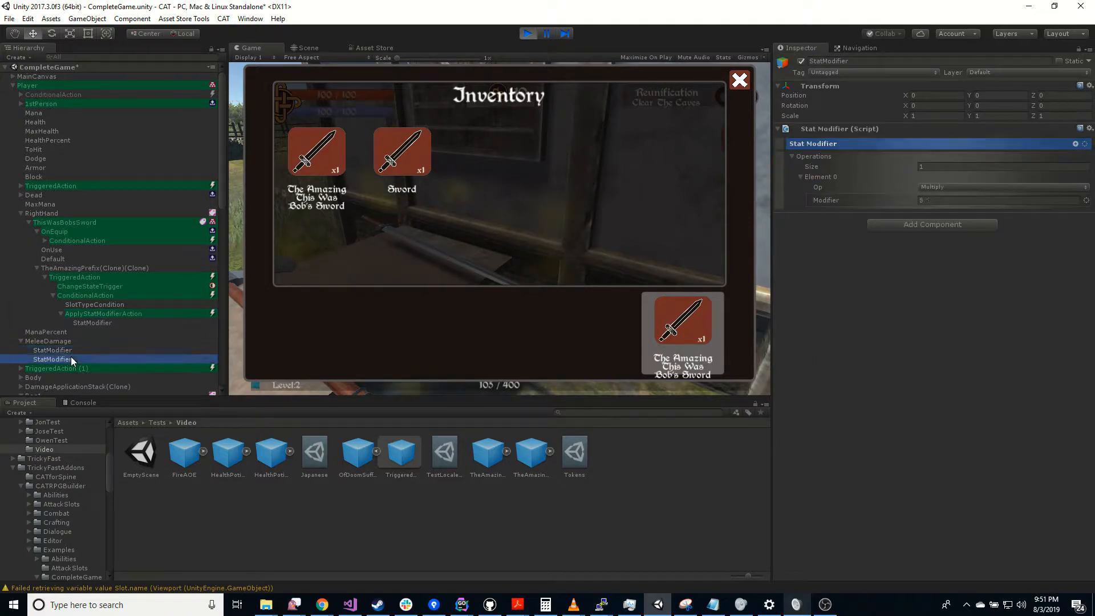
pyautogui.click(45, 241)
pyautogui.click(52, 258)
pyautogui.click(86, 267)
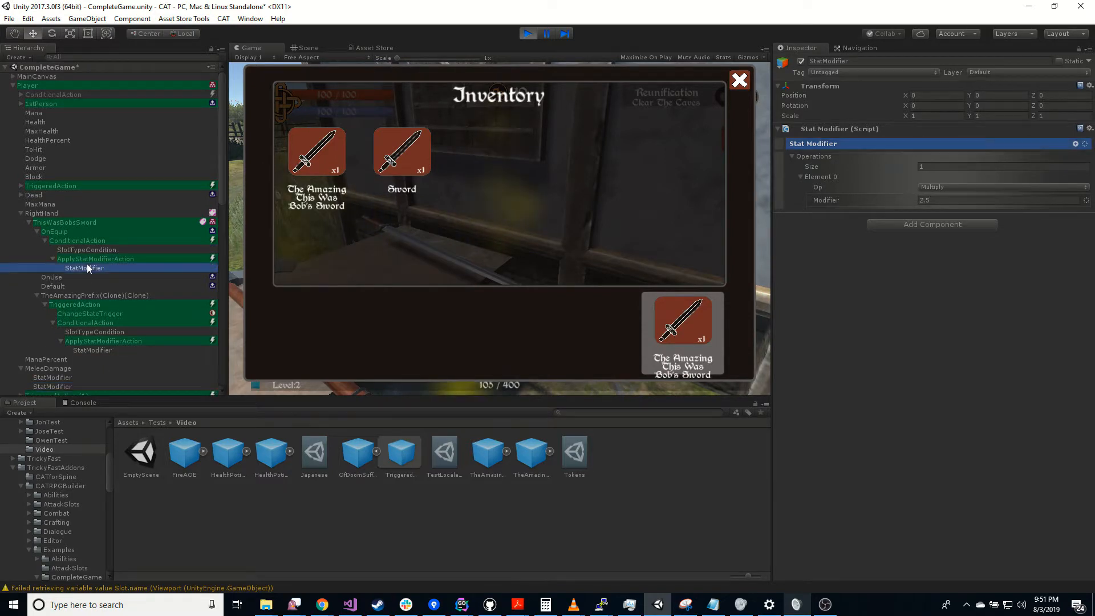
# - Compare both StatModifiers under MeleeDamage with the StatModifier inside TheAmazingPrefix
pyautogui.click(70, 377)
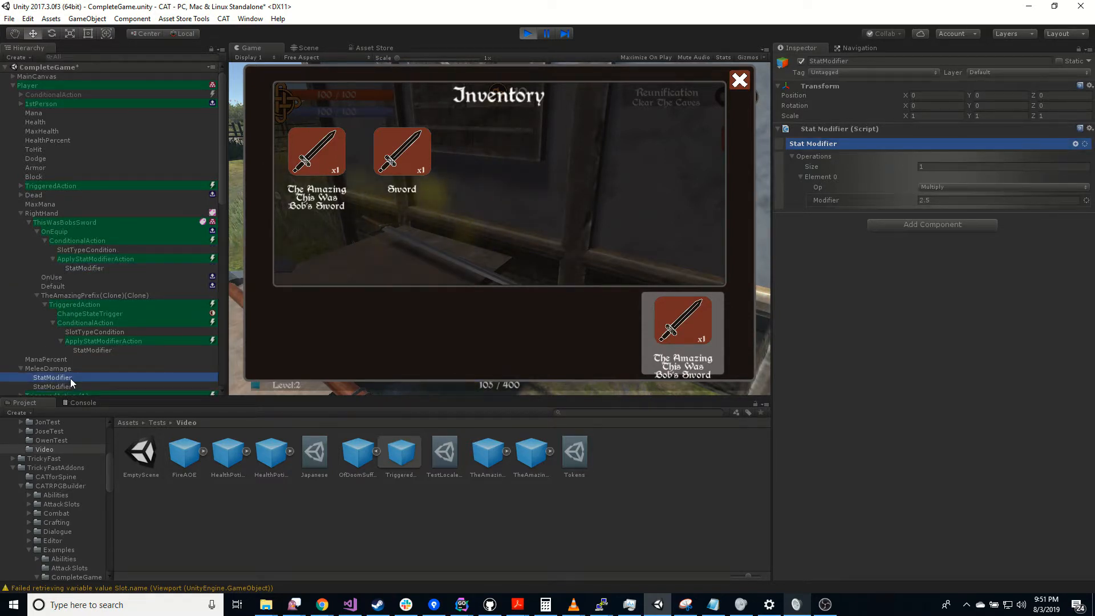
pyautogui.click(69, 386)
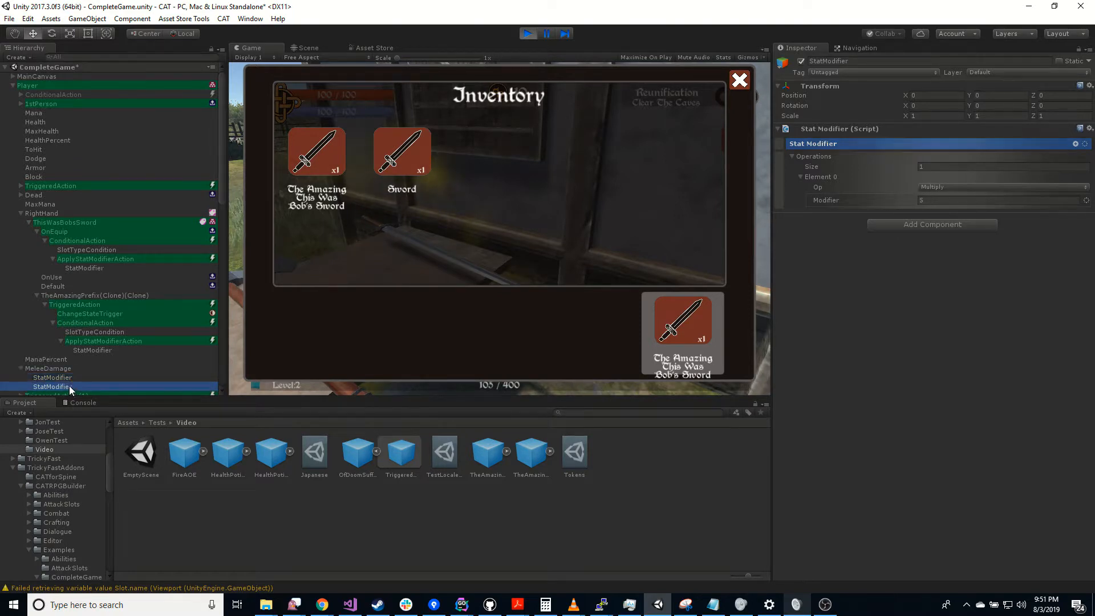
pyautogui.click(99, 351)
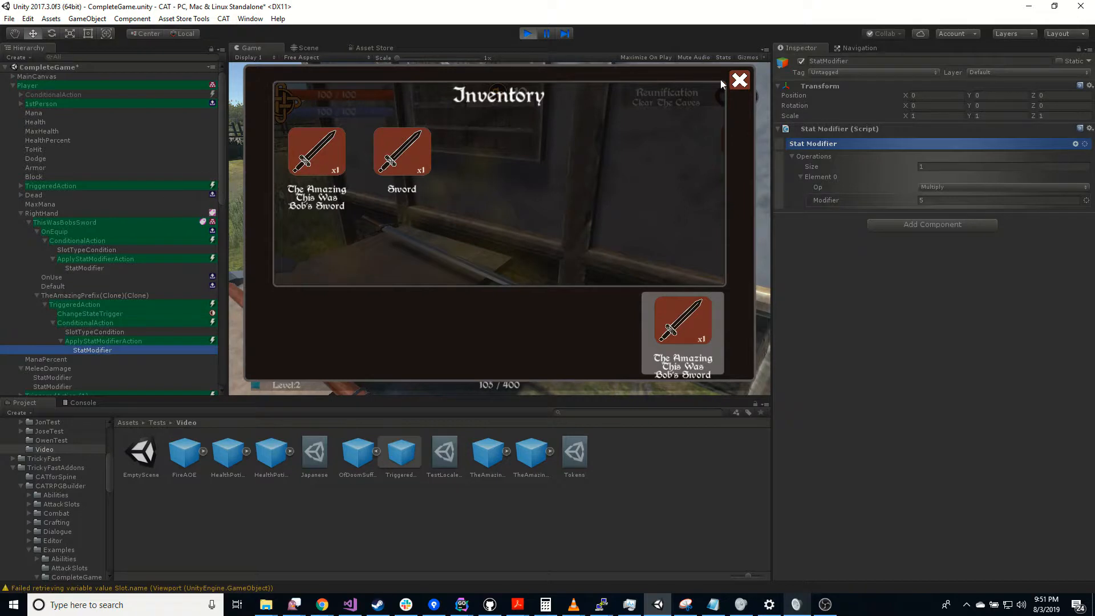
# - Close the inventory and stop the running game
pyautogui.click(738, 80)
pyautogui.moveTo(598, 264); pyautogui.dragTo(388, 211, button='right')
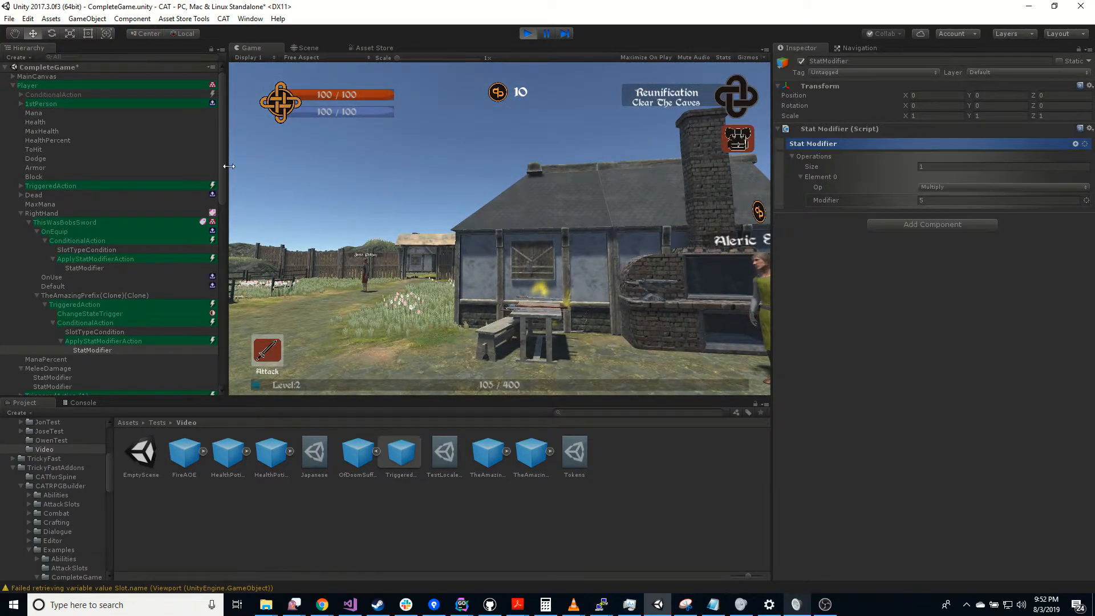
pyautogui.click(527, 35)
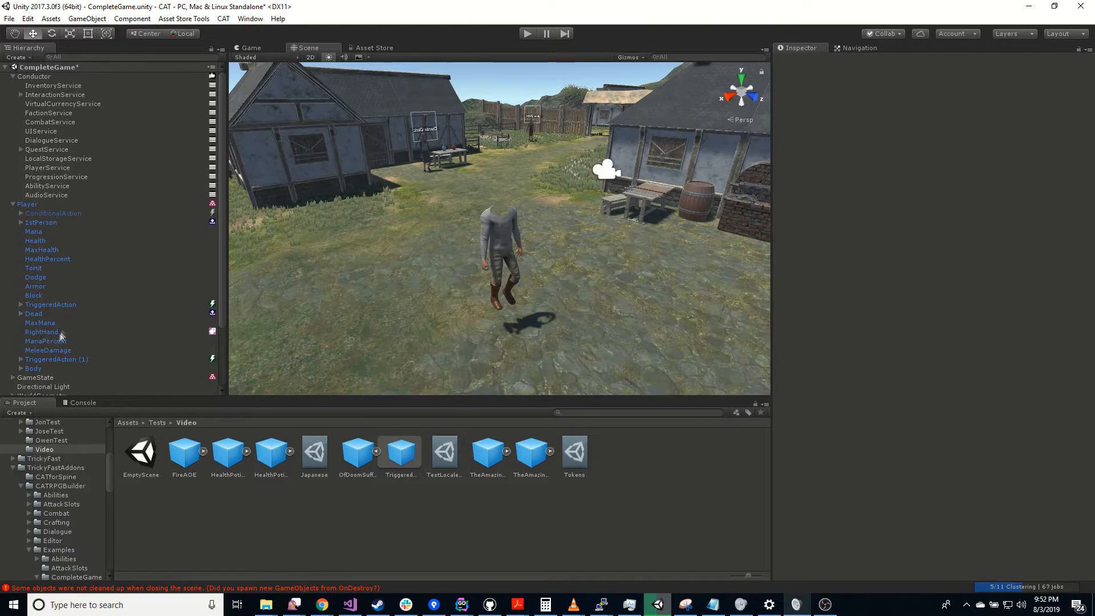
# - Collapse the Player object and add TheAmazingPrefix prefab from the Video folder to the scene hierarchy
pyautogui.scroll(-3, 23, 228)
pyautogui.click(13, 127)
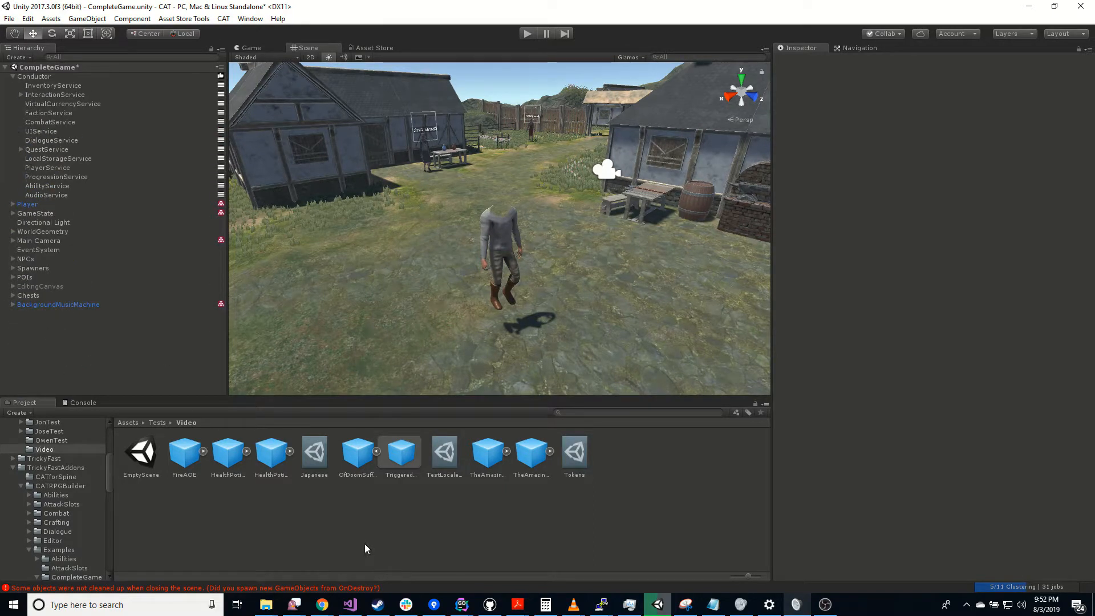
pyautogui.click(296, 405)
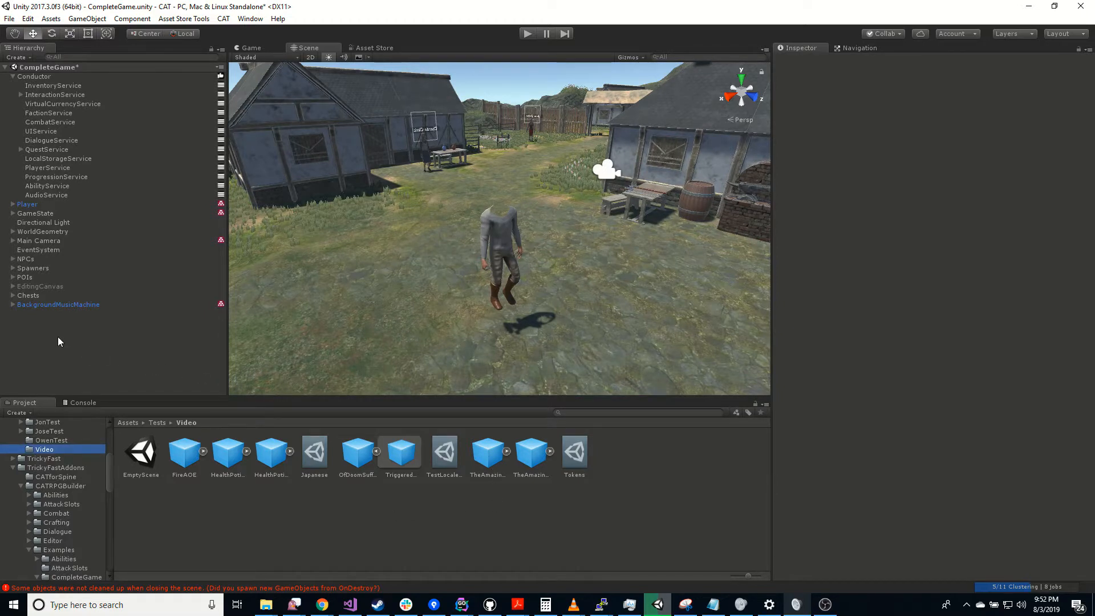
pyautogui.click(490, 460)
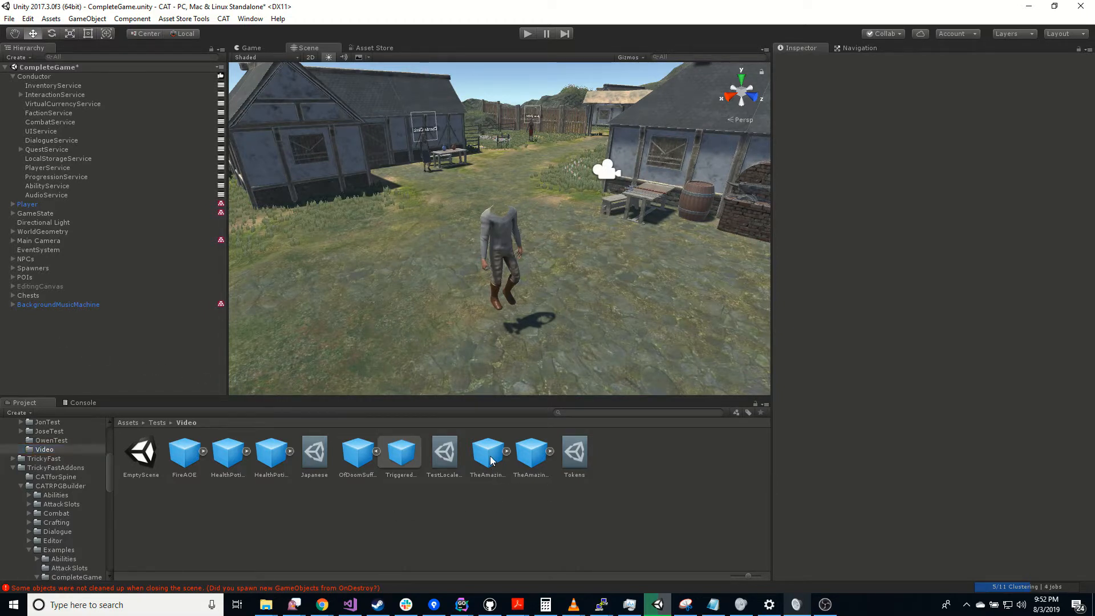
pyautogui.click(488, 456)
pyautogui.moveTo(500, 489); pyautogui.dragTo(379, 458)
pyautogui.click(489, 459)
pyautogui.moveTo(489, 459); pyautogui.dragTo(92, 349)
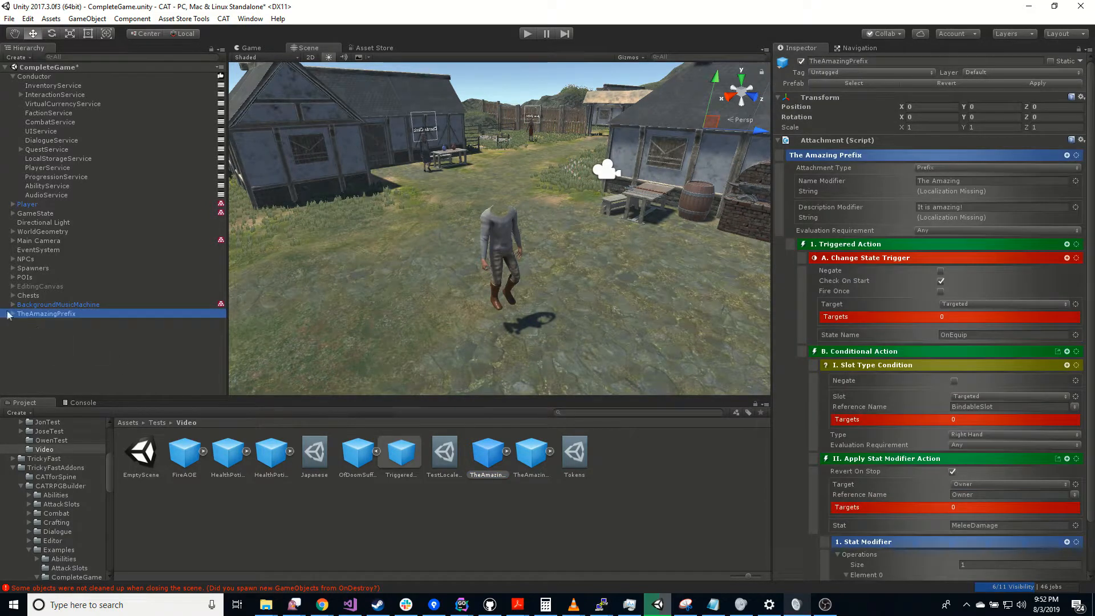
# - Expand TheAmazingPrefix and its TriggeredAction, and view the available attachment types
pyautogui.click(12, 313)
pyautogui.click(22, 323)
pyautogui.click(955, 167)
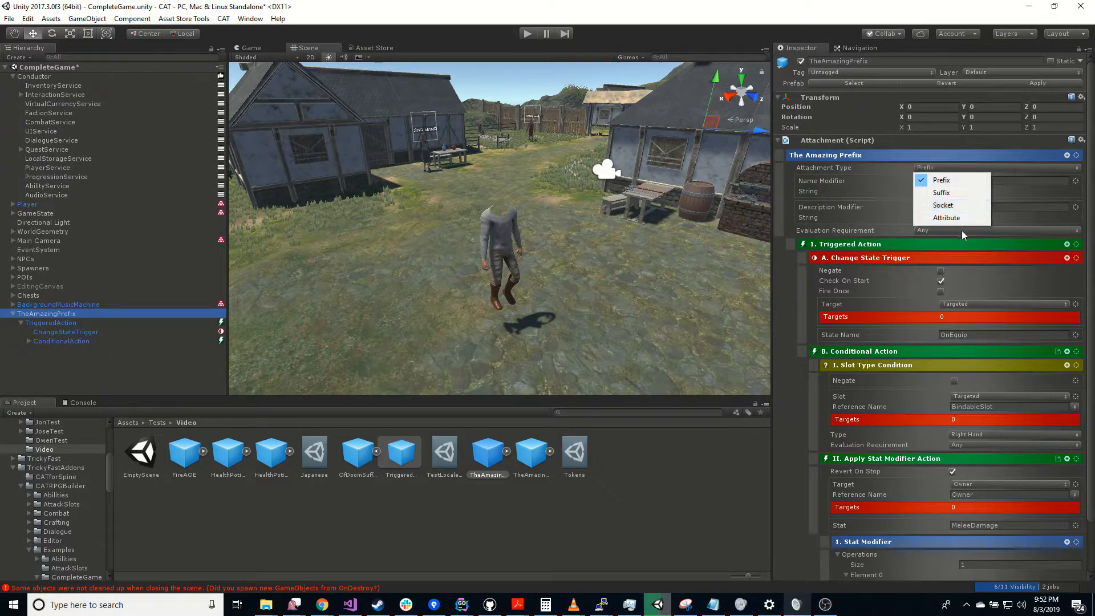
pyautogui.click(81, 379)
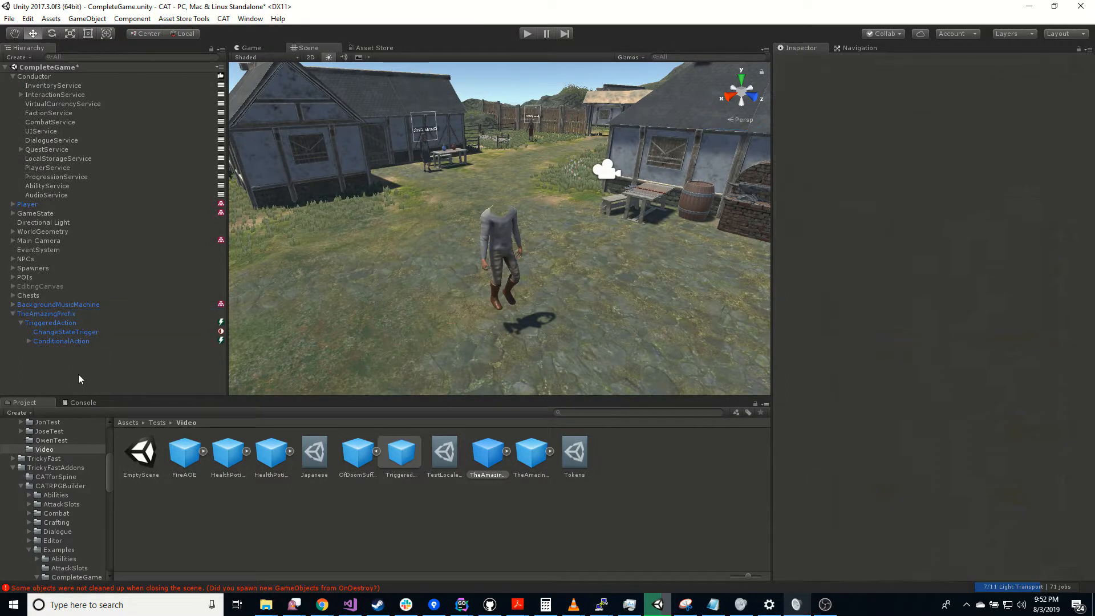
# - Place the ThisWasBobsSword prefab from the Pickups folder in the scene and expand its child objects
pyautogui.scroll(-10, 91, 518)
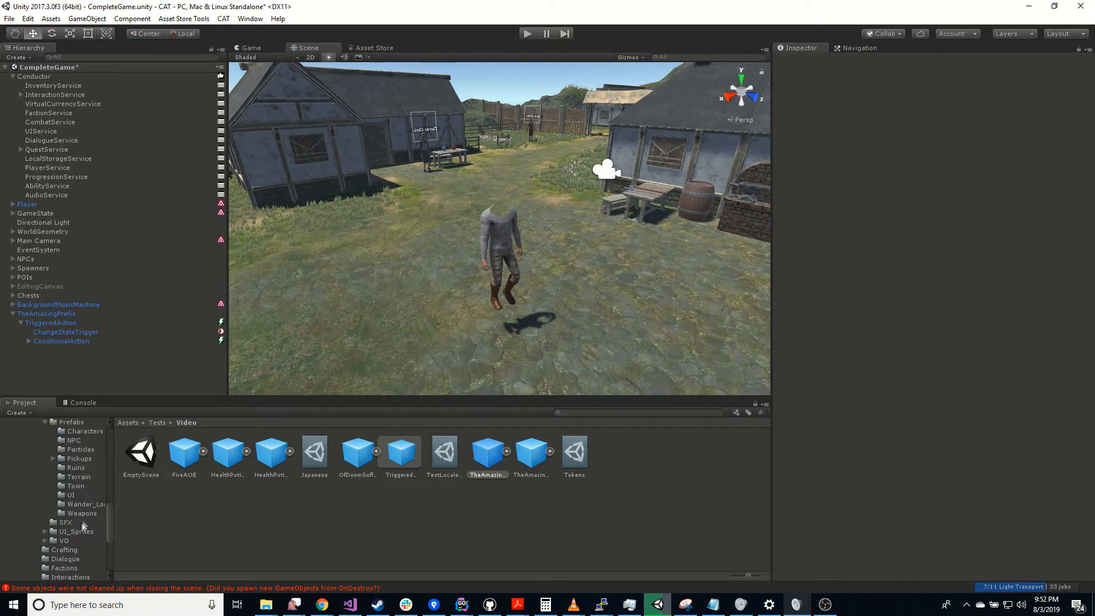
pyautogui.click(77, 460)
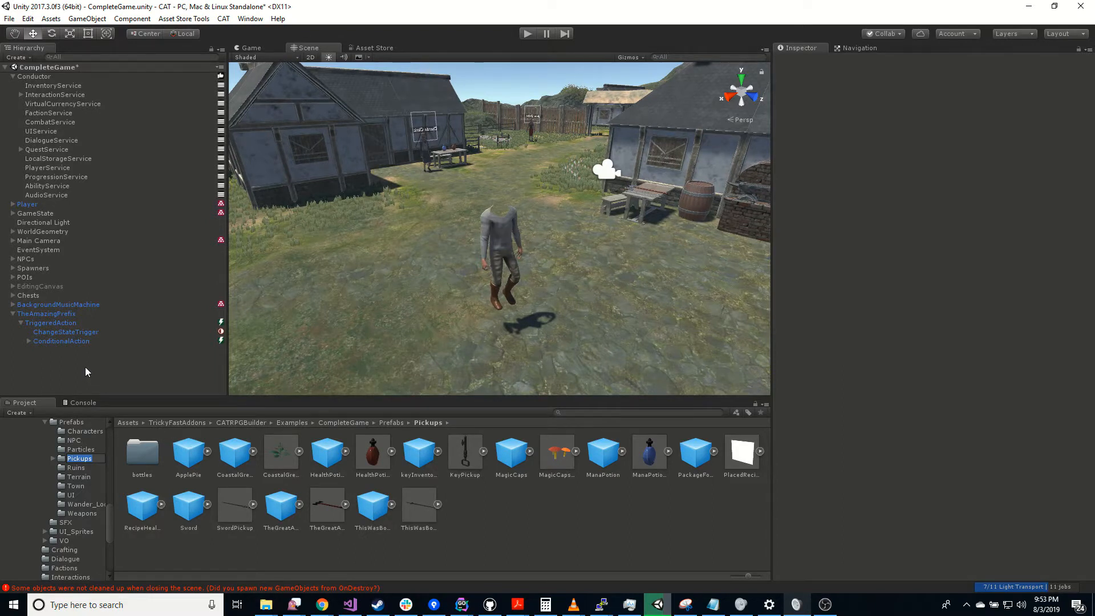
pyautogui.click(379, 512)
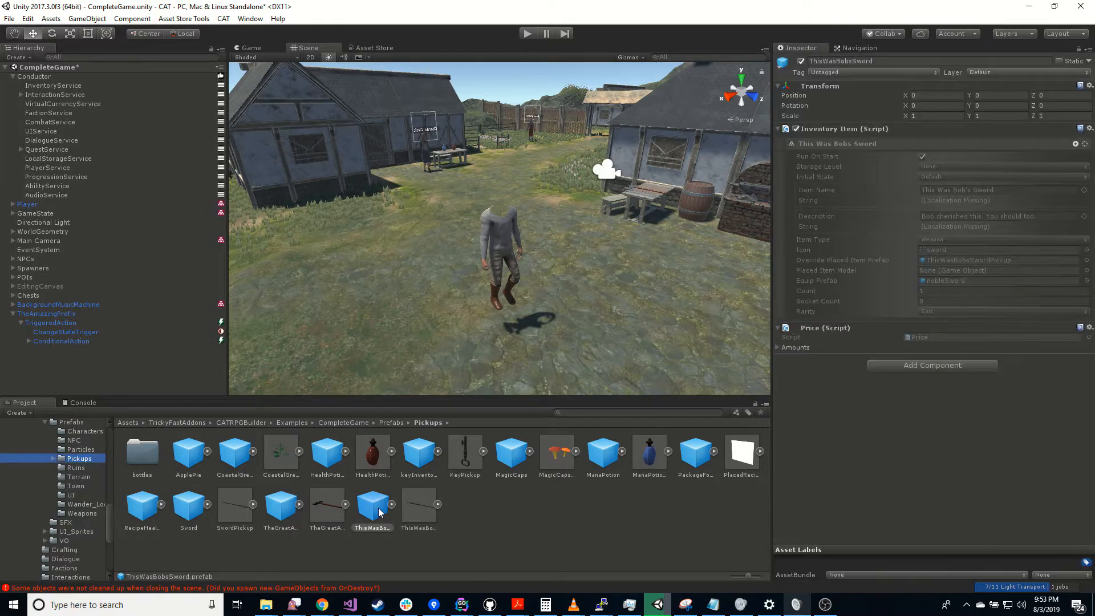
pyautogui.moveTo(186, 419); pyautogui.dragTo(69, 359)
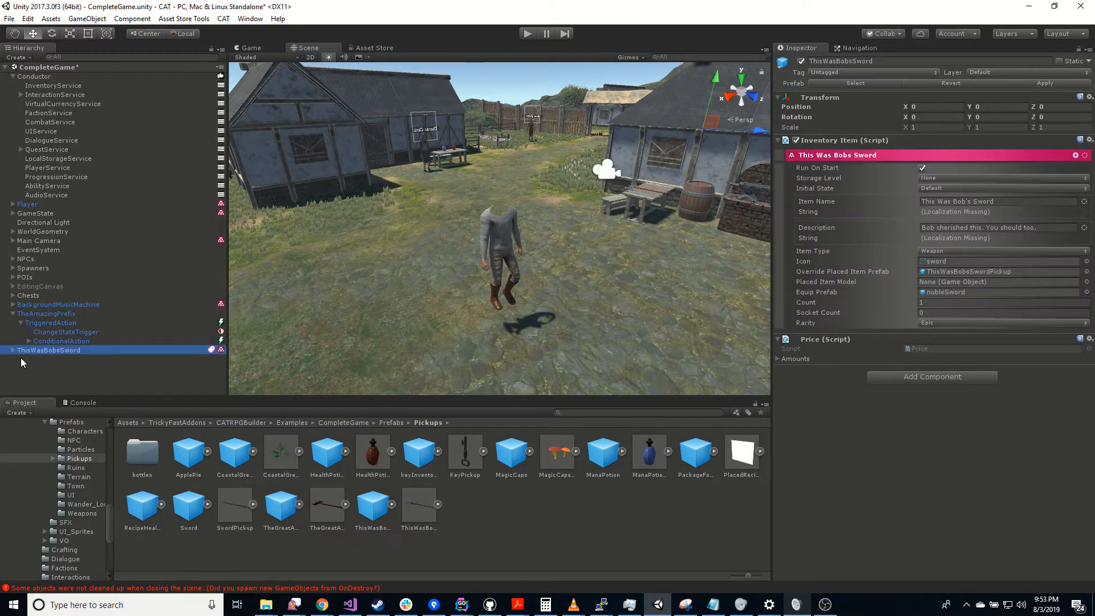
pyautogui.click(12, 351)
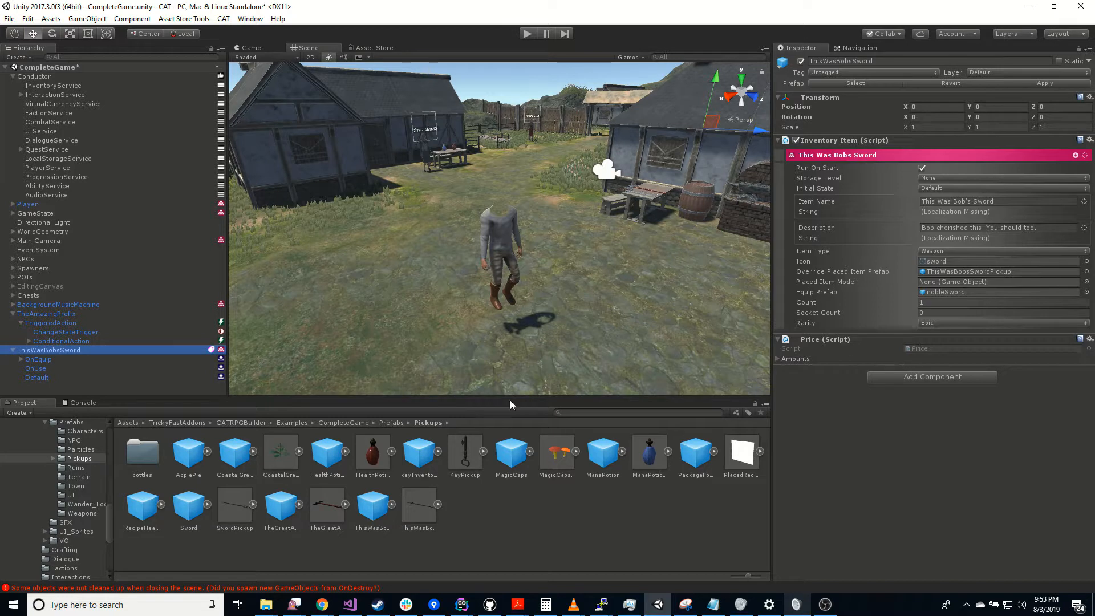
# - Delete the ThisWasBobsSword object from the scene
pyautogui.click(47, 389)
pyautogui.click(51, 350)
pyautogui.press('Delete')
# - Browse the CAT RPG inventory actions that can be created in the hierarchy, such as Add Attachment and Remove Attachment
pyautogui.rightClick(74, 372)
pyautogui.moveTo(114, 266)
pyautogui.moveTo(205, 266)
pyautogui.moveTo(294, 495)
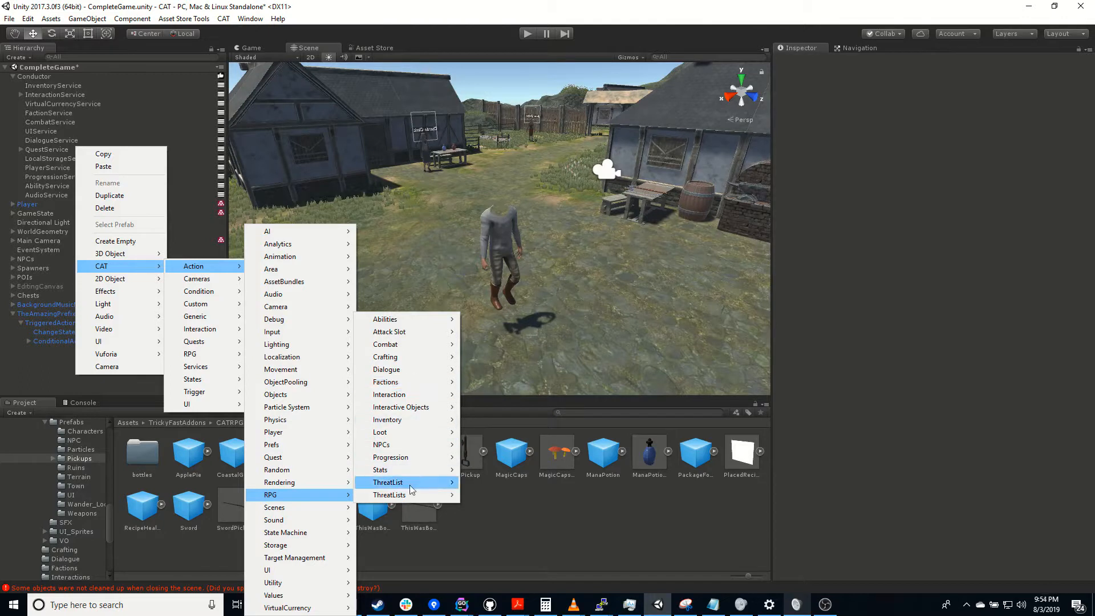
pyautogui.moveTo(431, 423)
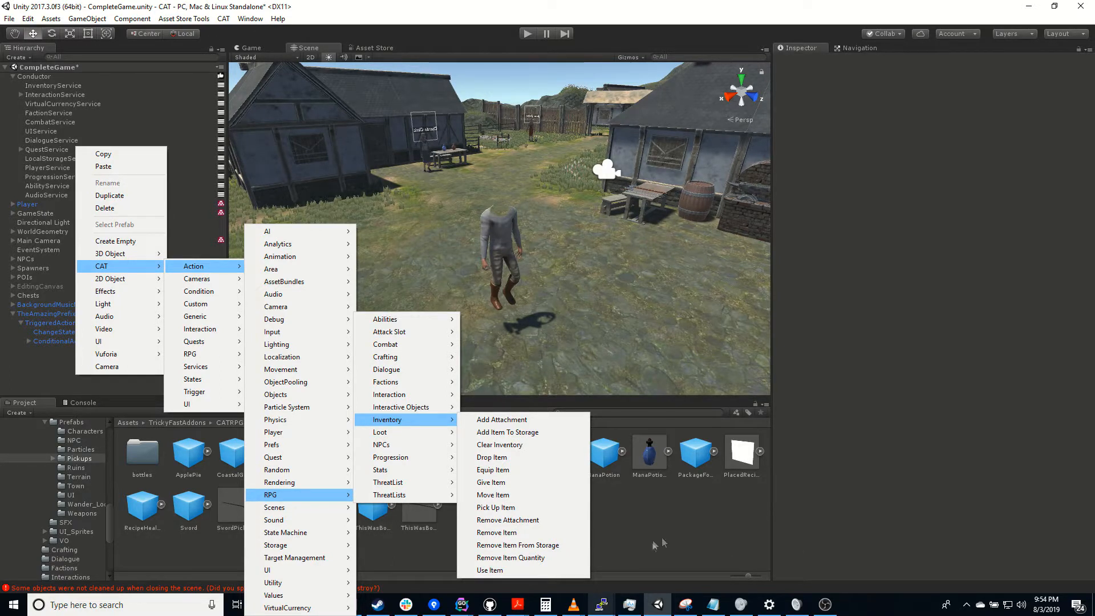
pyautogui.click(38, 371)
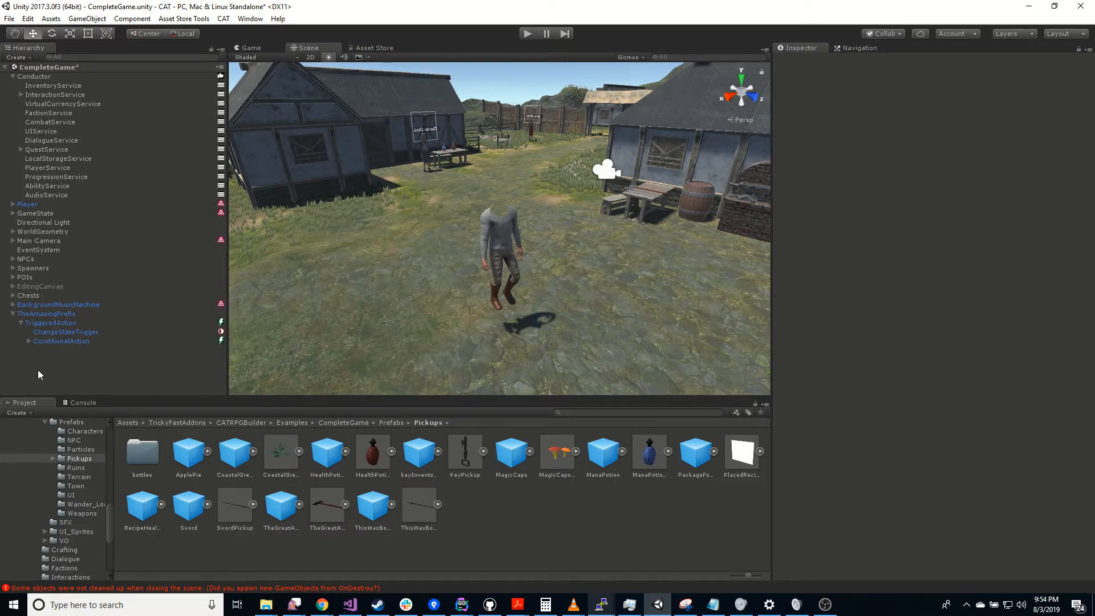
# - Set the attachment type of TheAmazingPrefix to Suffix and its name modifier to "Of doom"
pyautogui.click(63, 314)
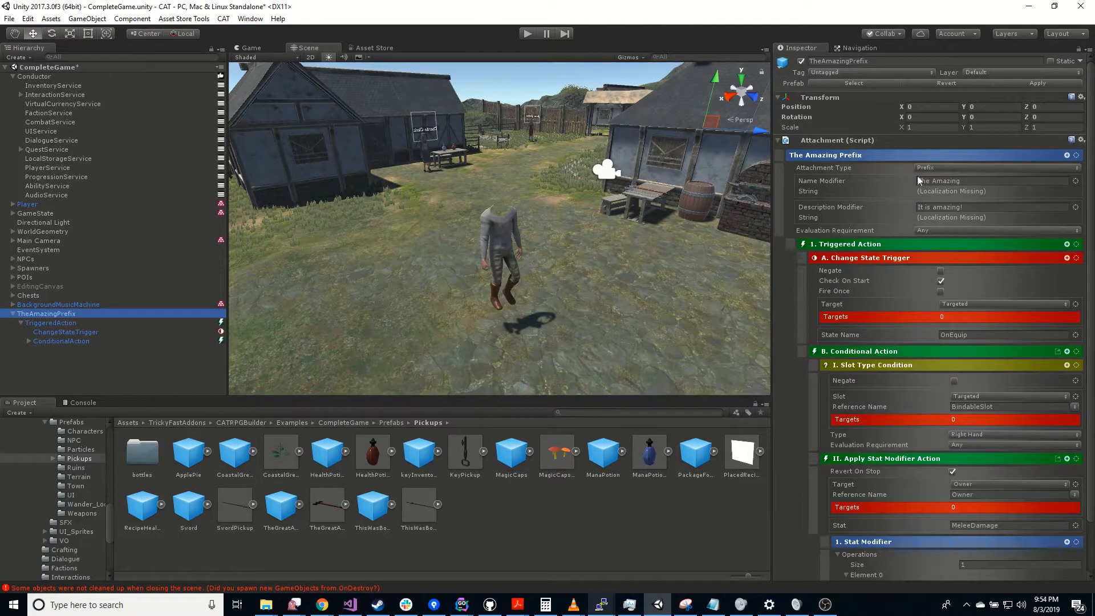
pyautogui.click(935, 168)
pyautogui.click(935, 192)
pyautogui.click(979, 181)
pyautogui.moveTo(978, 182); pyautogui.dragTo(878, 191)
pyautogui.write('Of doom')
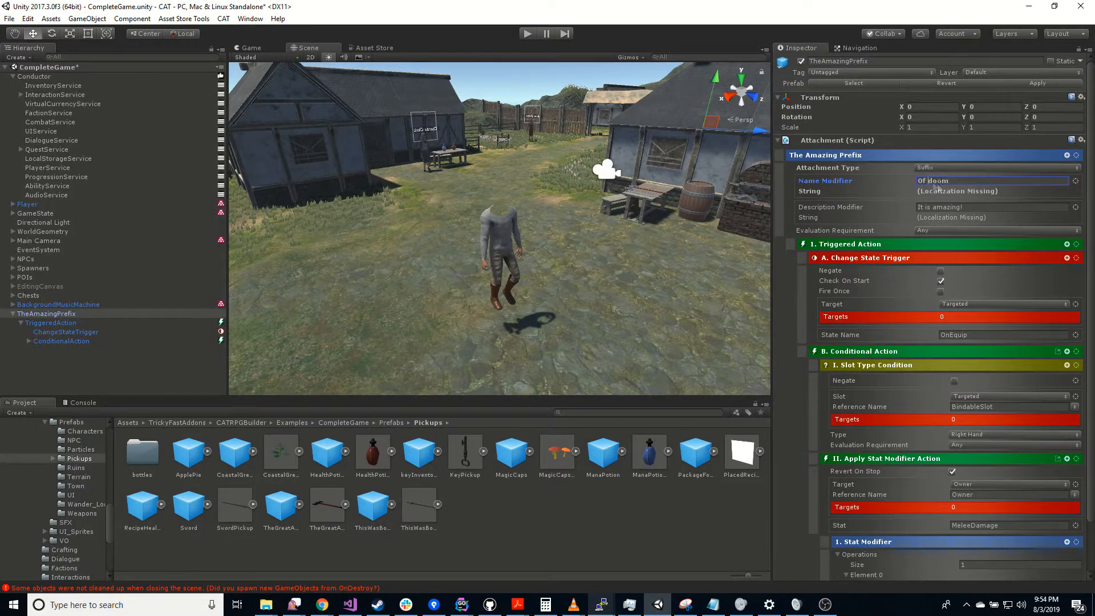
# - Set the description modifier of TheAmazingPrefix to "It is very scary." and deactivate the object
pyautogui.click(985, 207)
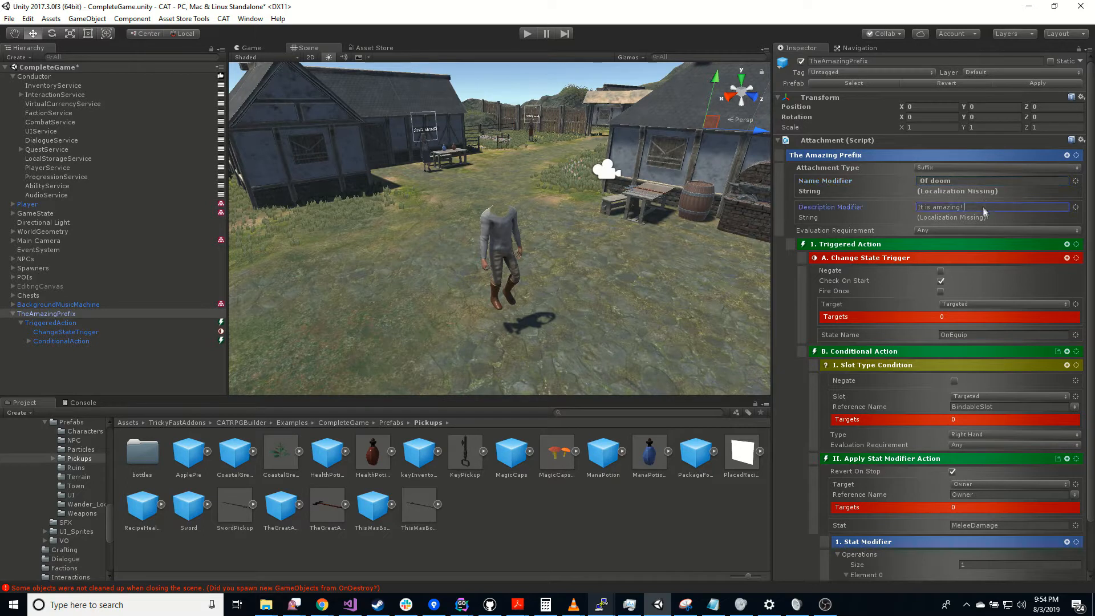
pyautogui.write('It is very scary.')
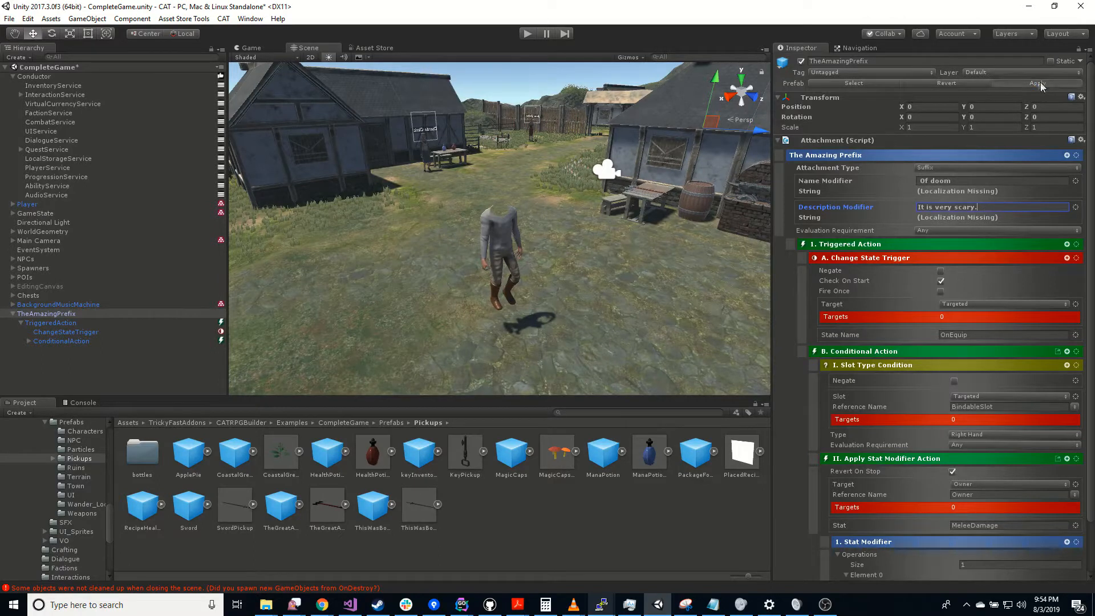
pyautogui.click(800, 61)
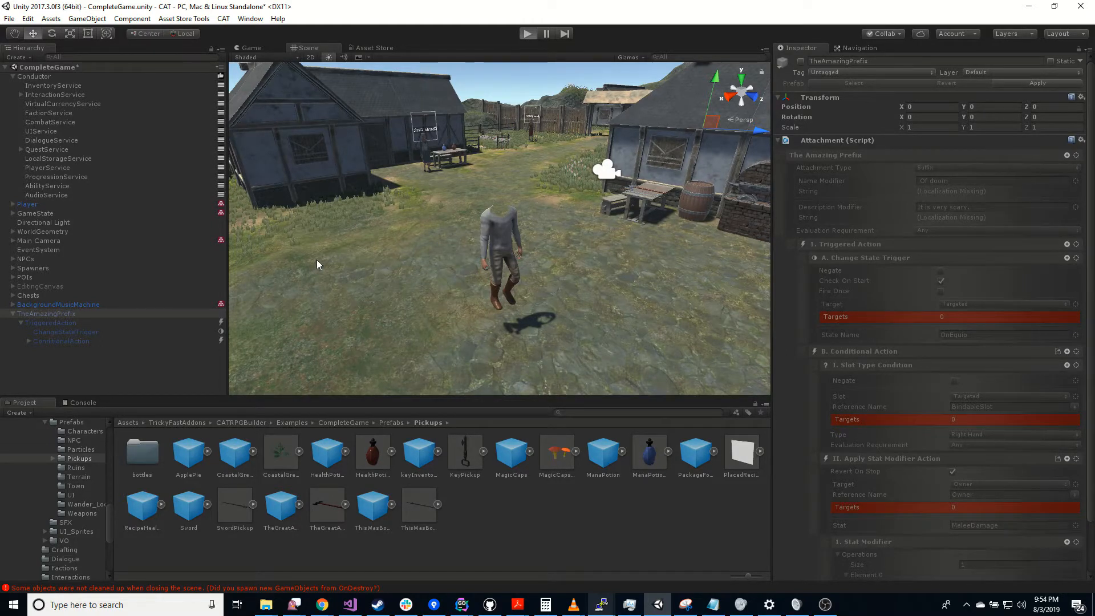
# - Run the game and remove the equipped This Was Bob's Sword from the player's inventory
pyautogui.hotkey('ctrl', 'p')
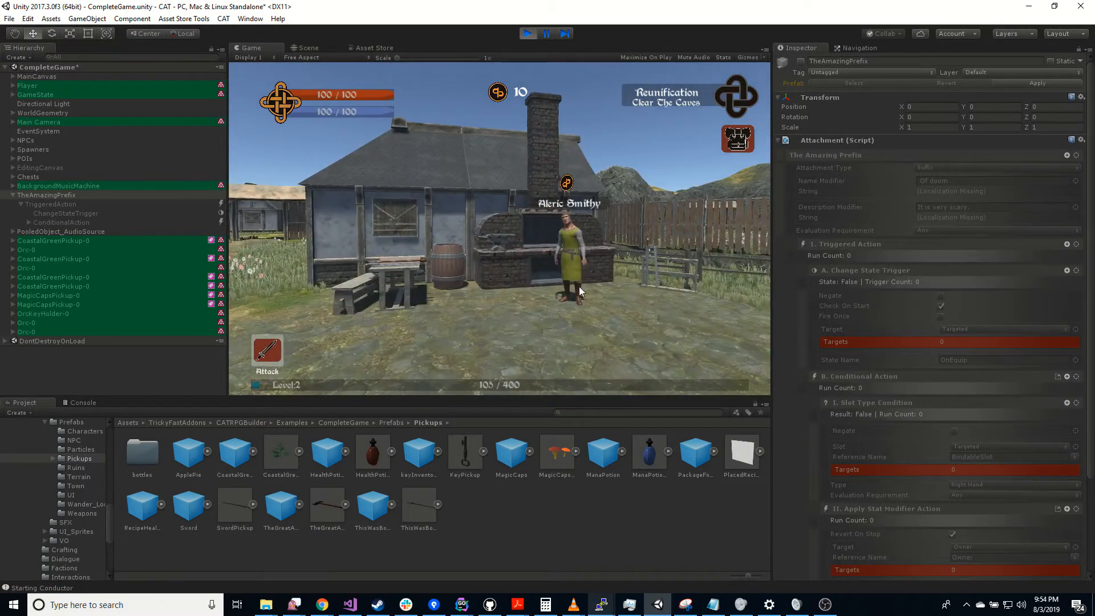
pyautogui.press('i')
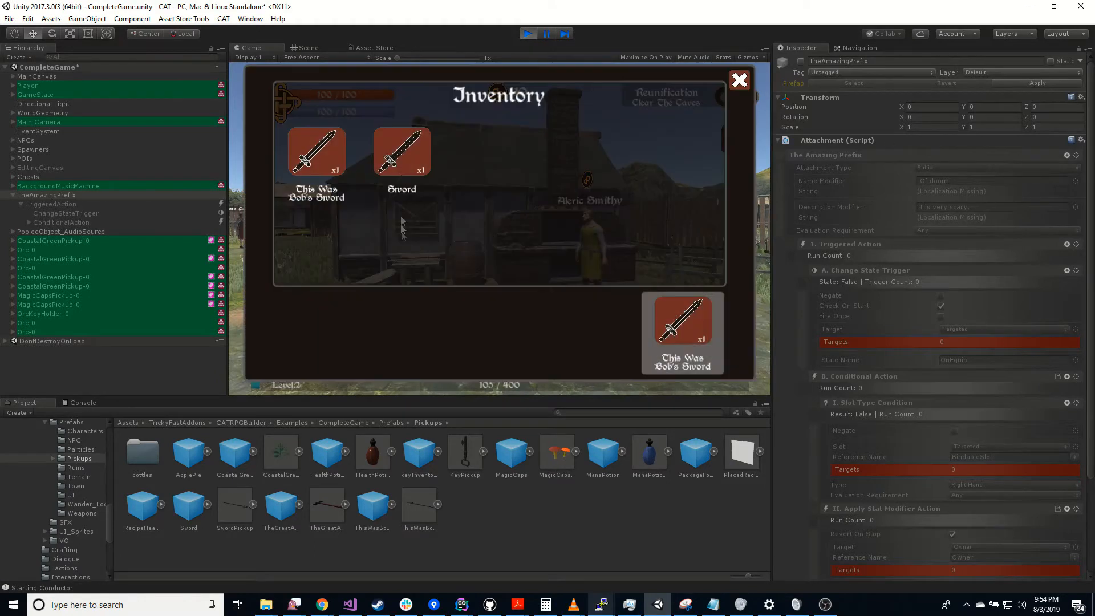
pyautogui.moveTo(317, 154)
pyautogui.mouseDown()
pyautogui.moveTo(417, 236)
pyautogui.moveTo(482, 412)
pyautogui.moveTo(507, 344)
pyautogui.moveTo(392, 188)
pyautogui.moveTo(313, 163)
pyautogui.mouseUp()
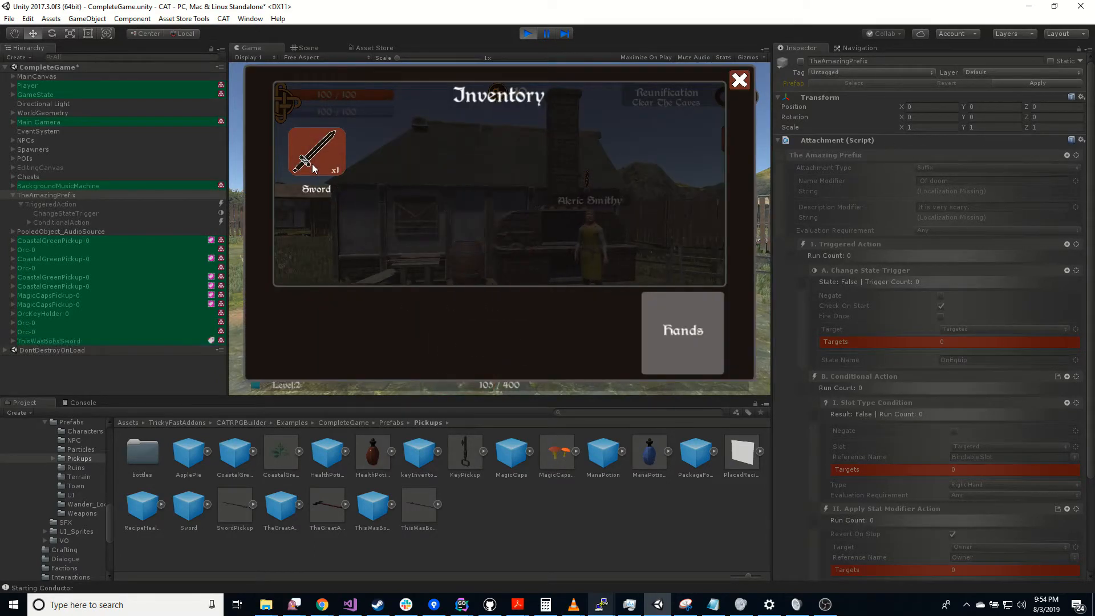
pyautogui.moveTo(416, 164); pyautogui.dragTo(473, 383)
pyautogui.click(739, 81)
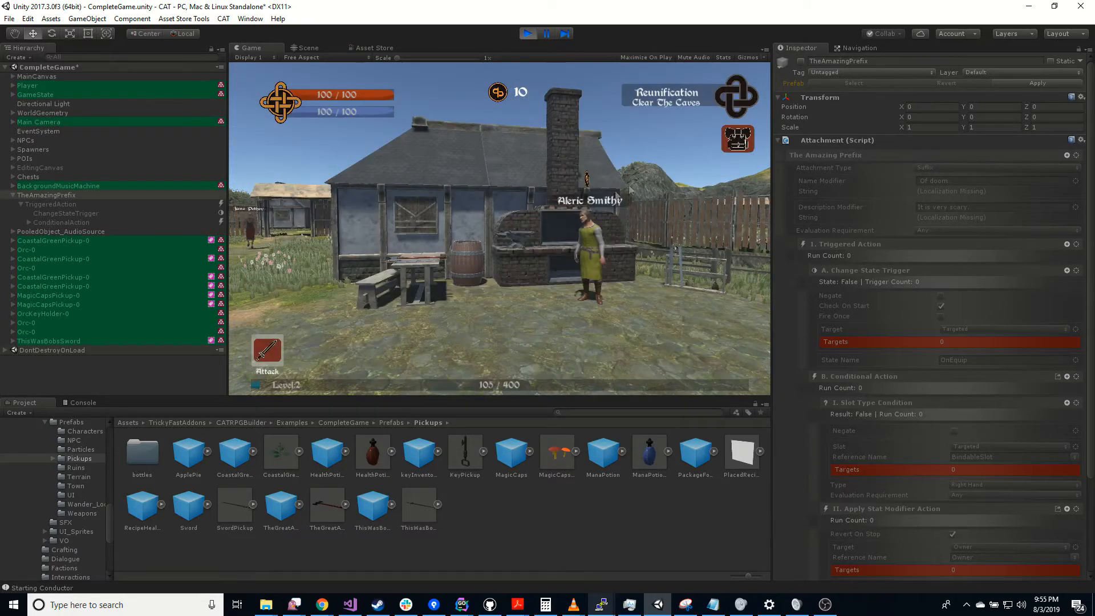
# - Walk to the barrel beside the smithy's forge, smash it and collect the sword it drops
pyautogui.press('w')
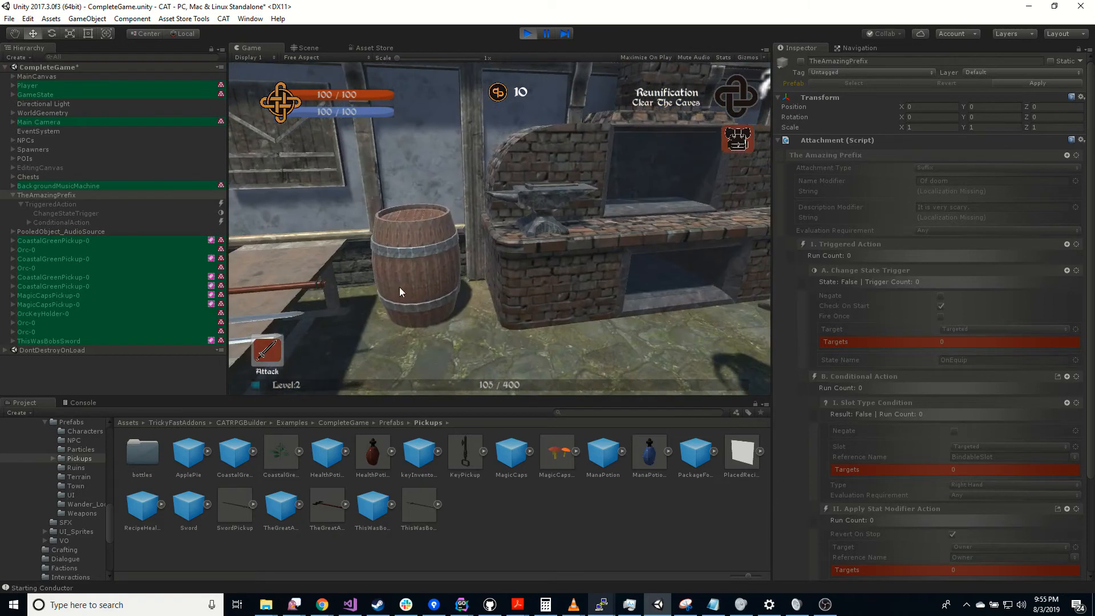
pyautogui.moveTo(539, 290); pyautogui.dragTo(462, 257, button='right')
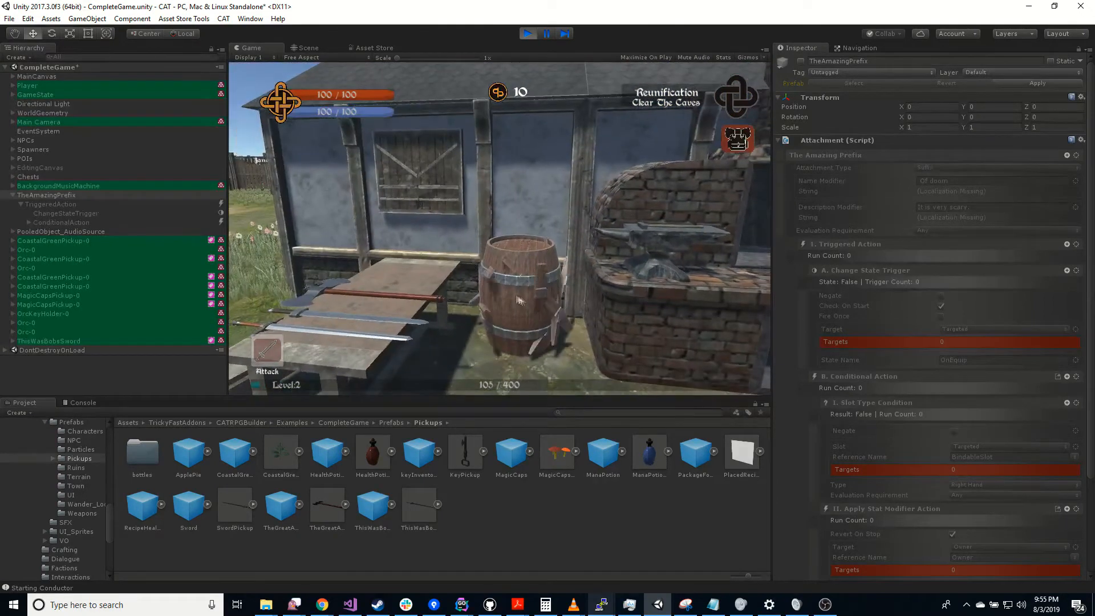
pyautogui.click(511, 296)
pyautogui.press('w')
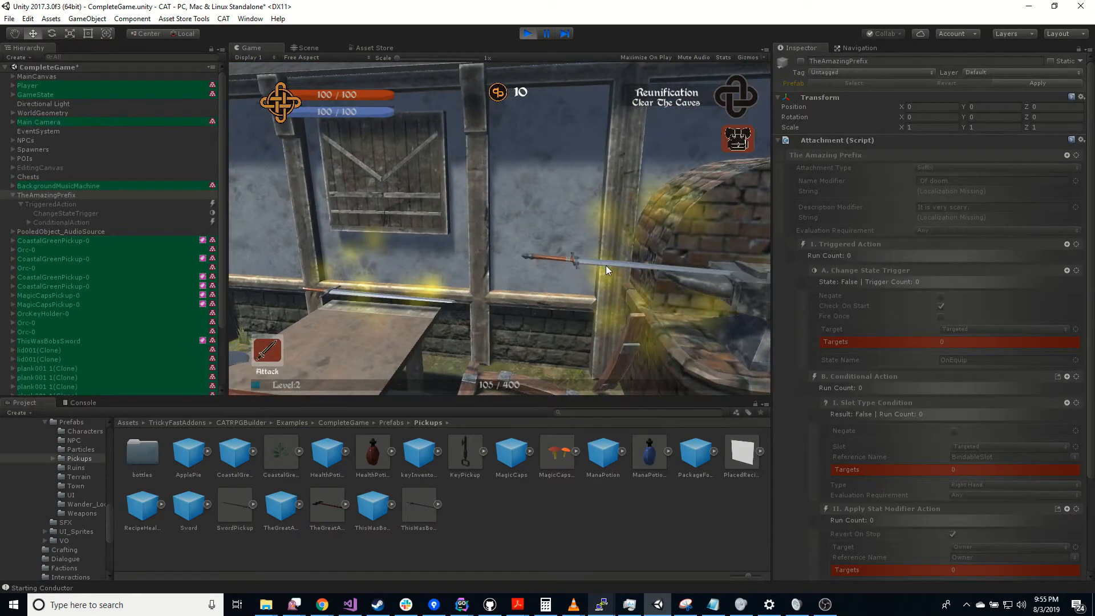
# - Check the collected sword's name and description in the inventory, and end the play test
pyautogui.click(734, 138)
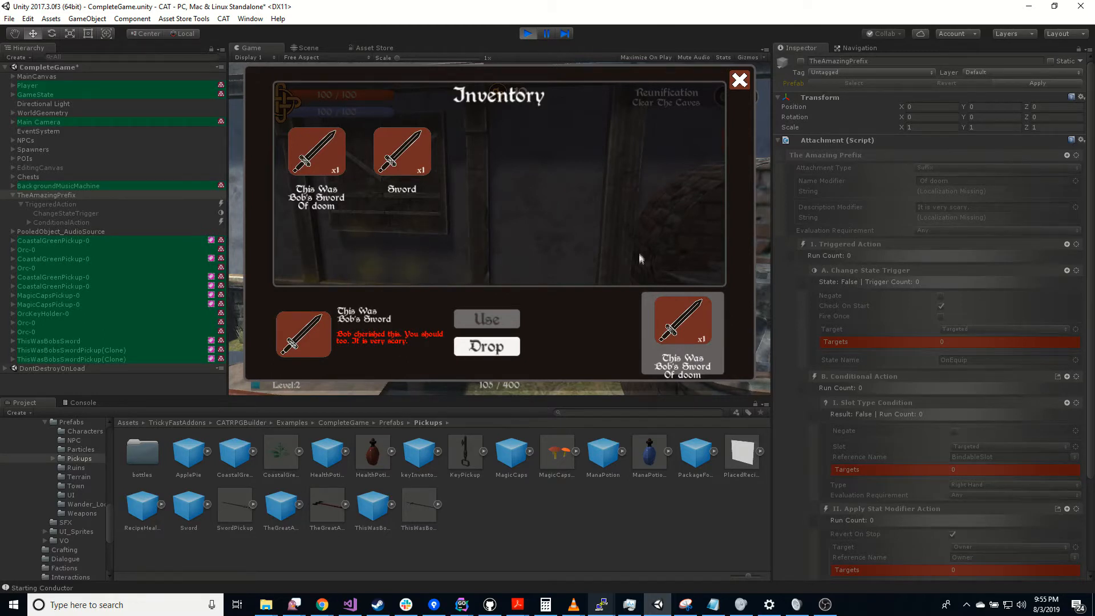
pyautogui.click(739, 80)
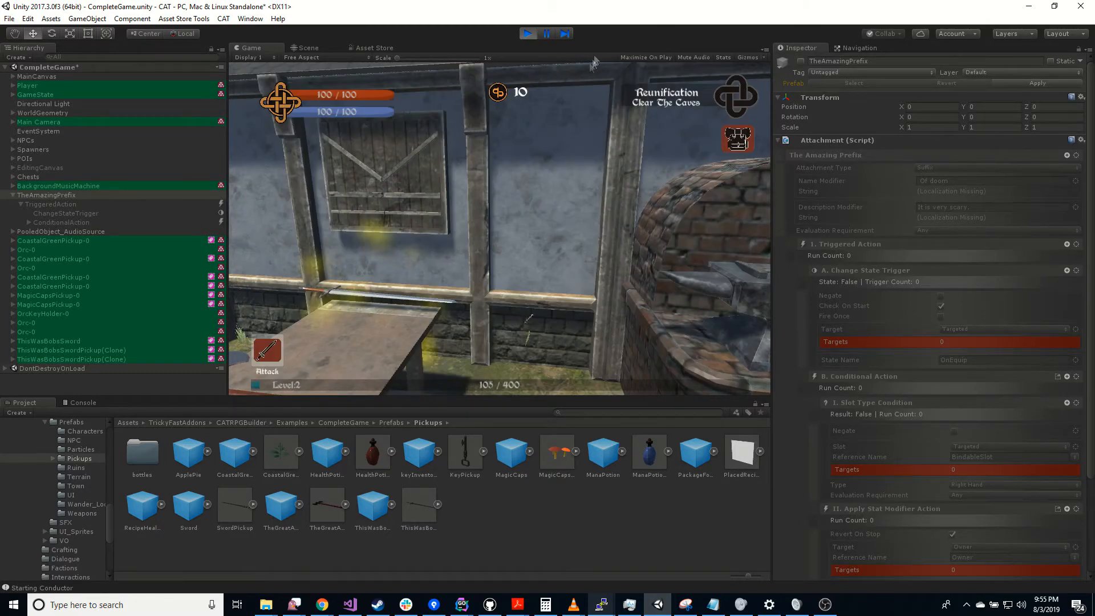
pyautogui.click(526, 34)
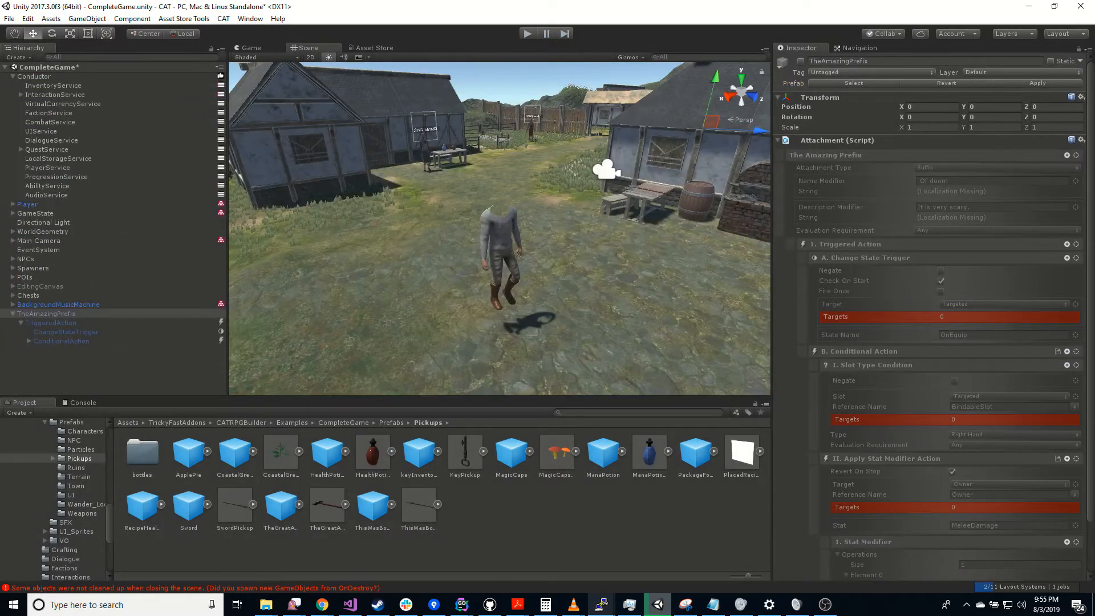